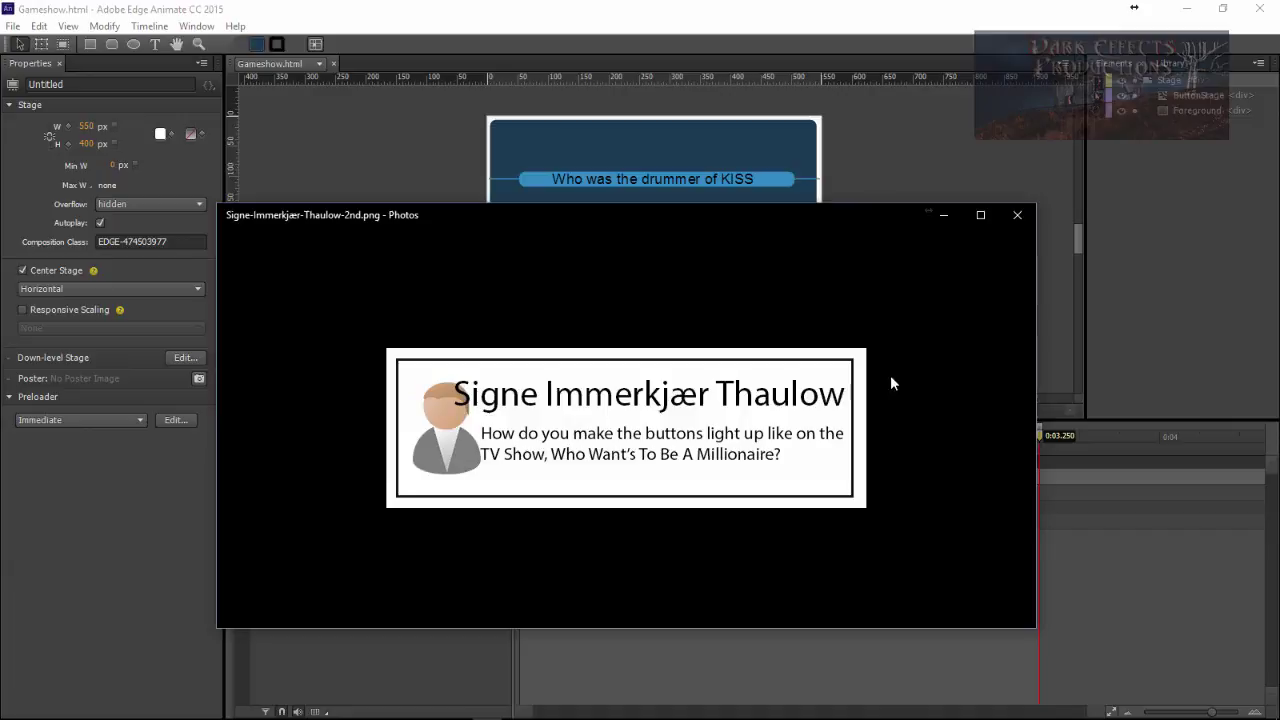
Minimize the image with the viewer's question about making the buttons light up
left_click(930, 213)
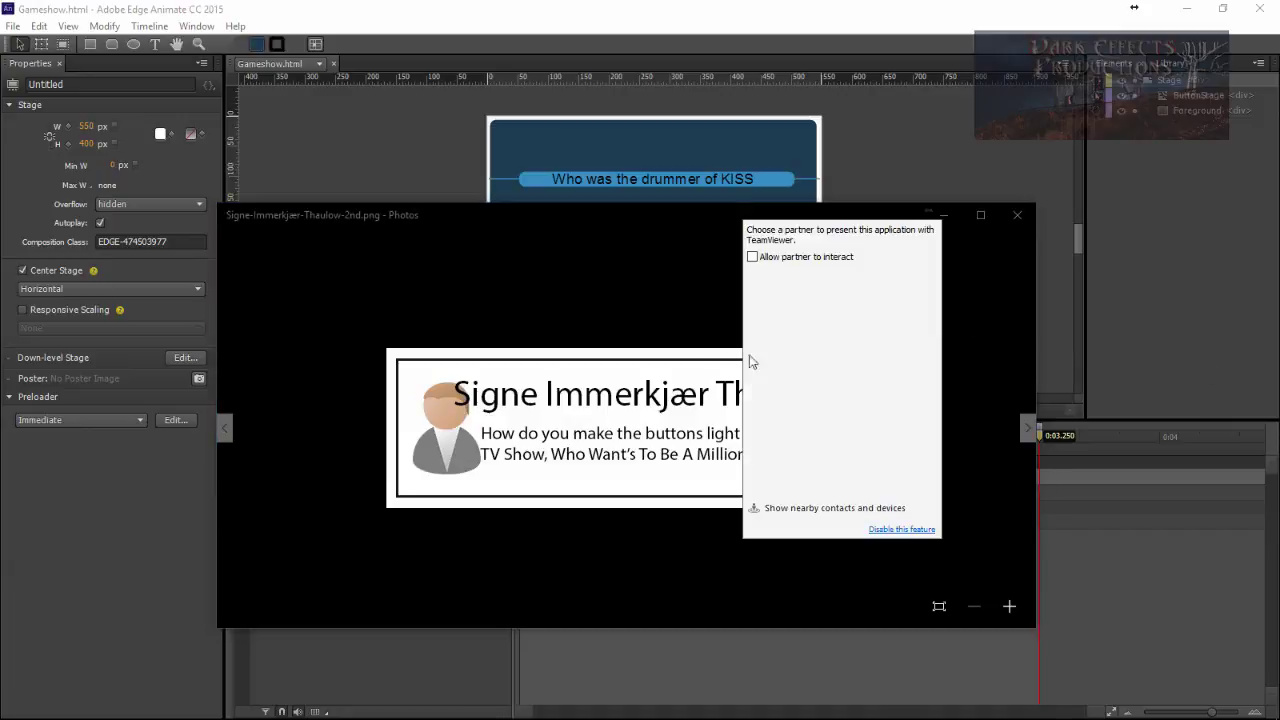
left_click(588, 341)
left_click(943, 215)
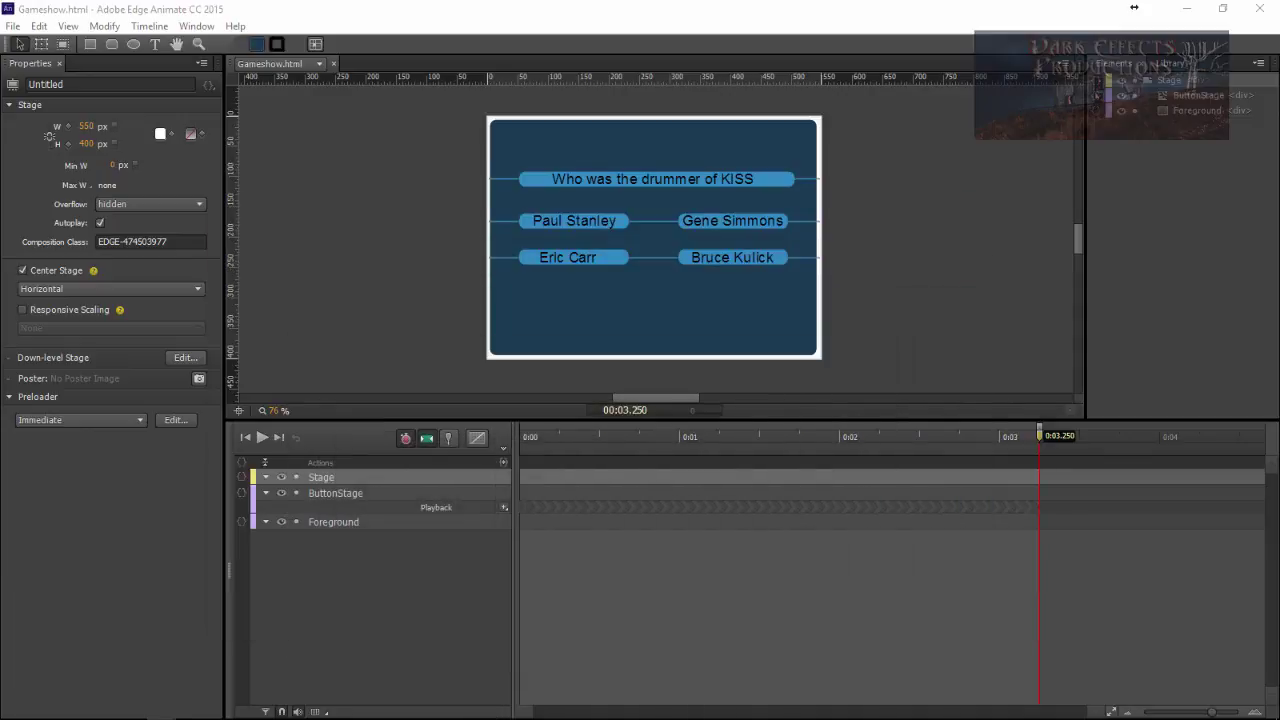
Maximize and reload the game show preview in the browser, test the Eric Carr answer button, and return to Edge Animate
left_click_drag(1279, 112, 610, 146)
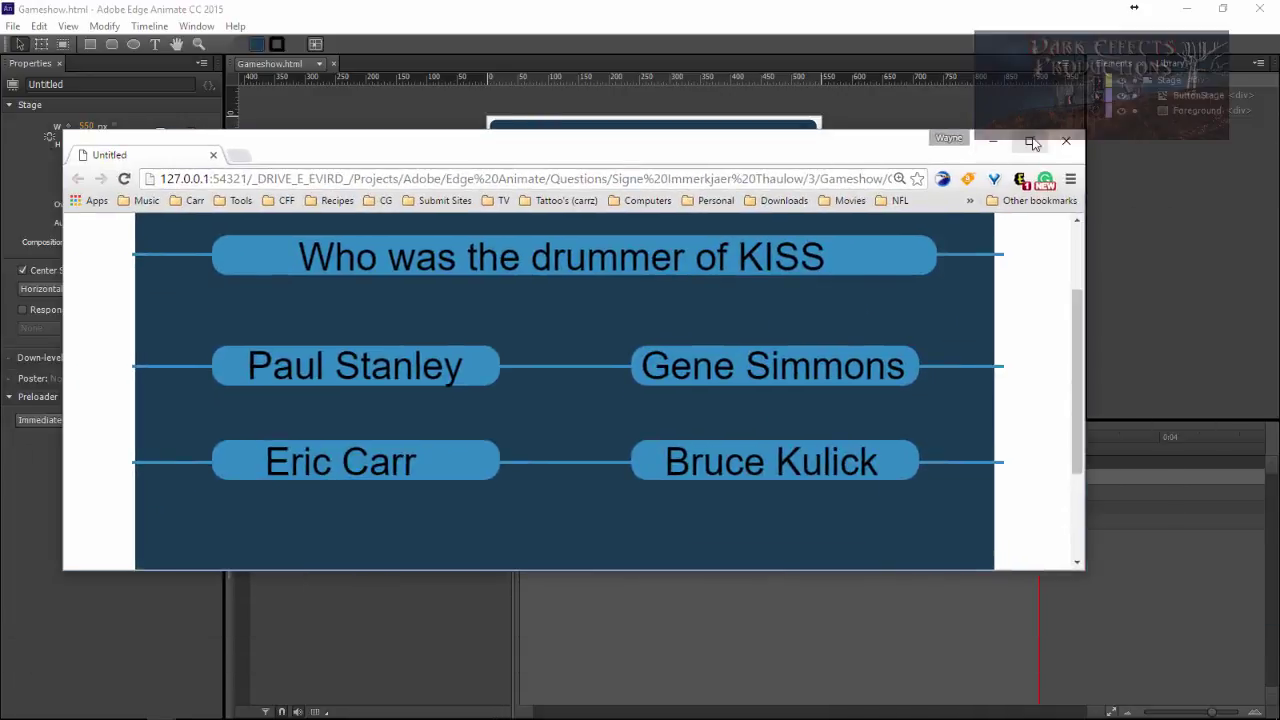
left_click(1030, 140)
key("F5")
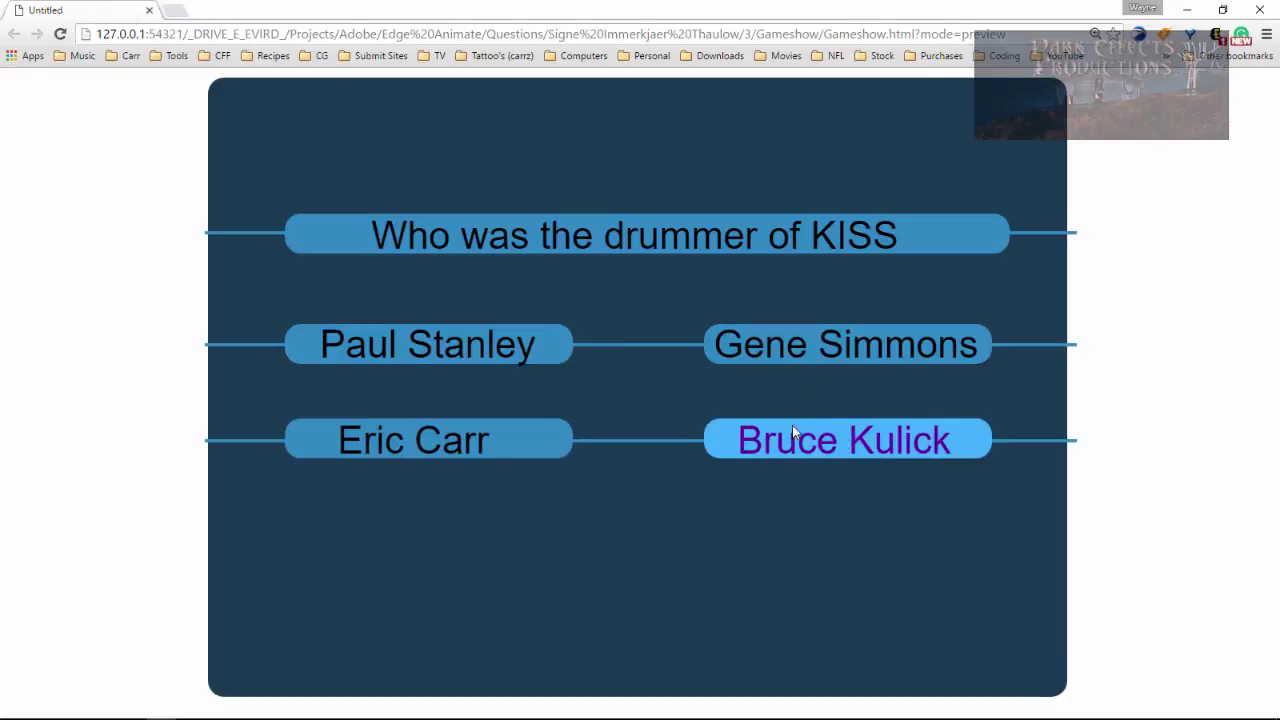
left_click(537, 445)
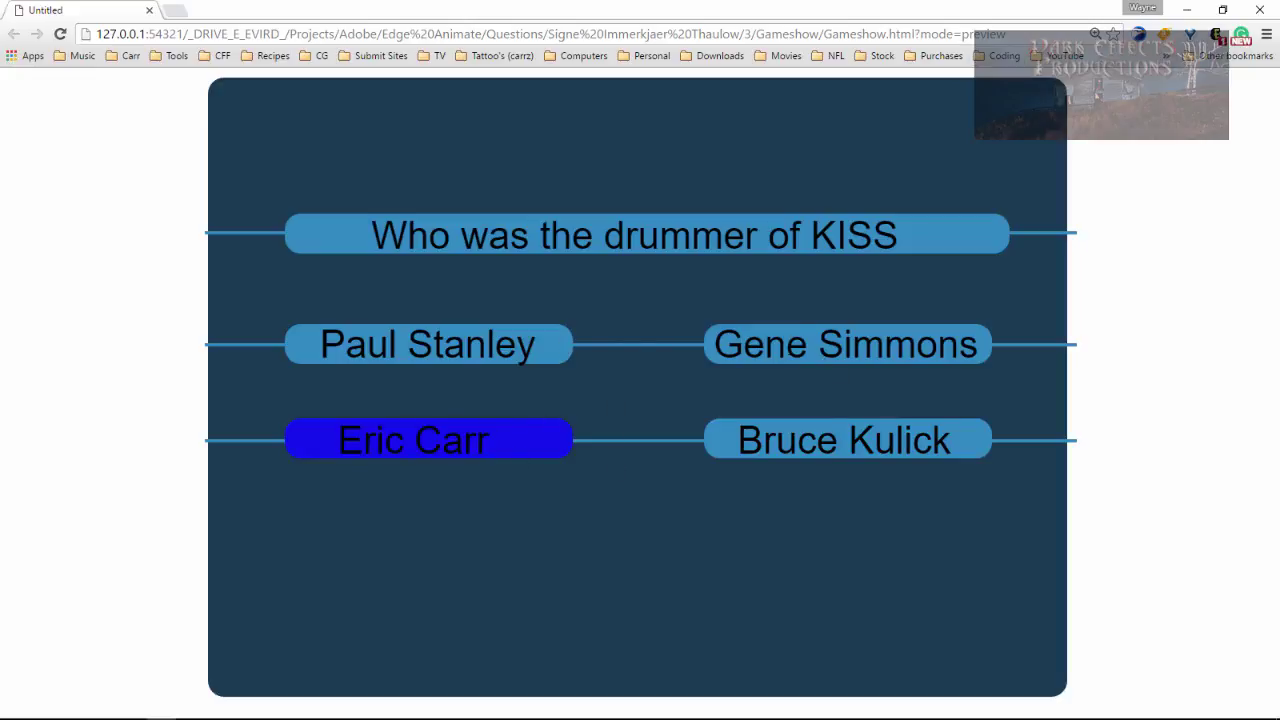
key("alt+Tab")
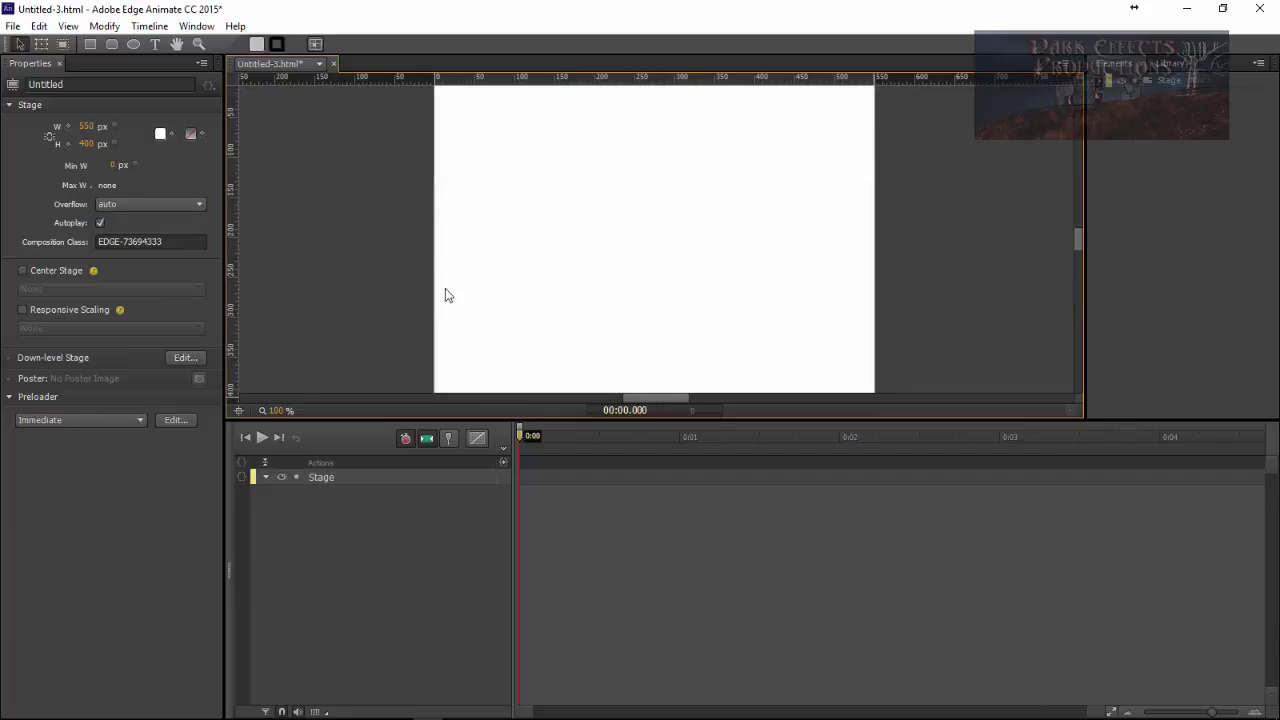
Draw a rounded rectangle about 536 by 394 px covering almost the whole stage
left_click_drag(268, 410, 262, 410)
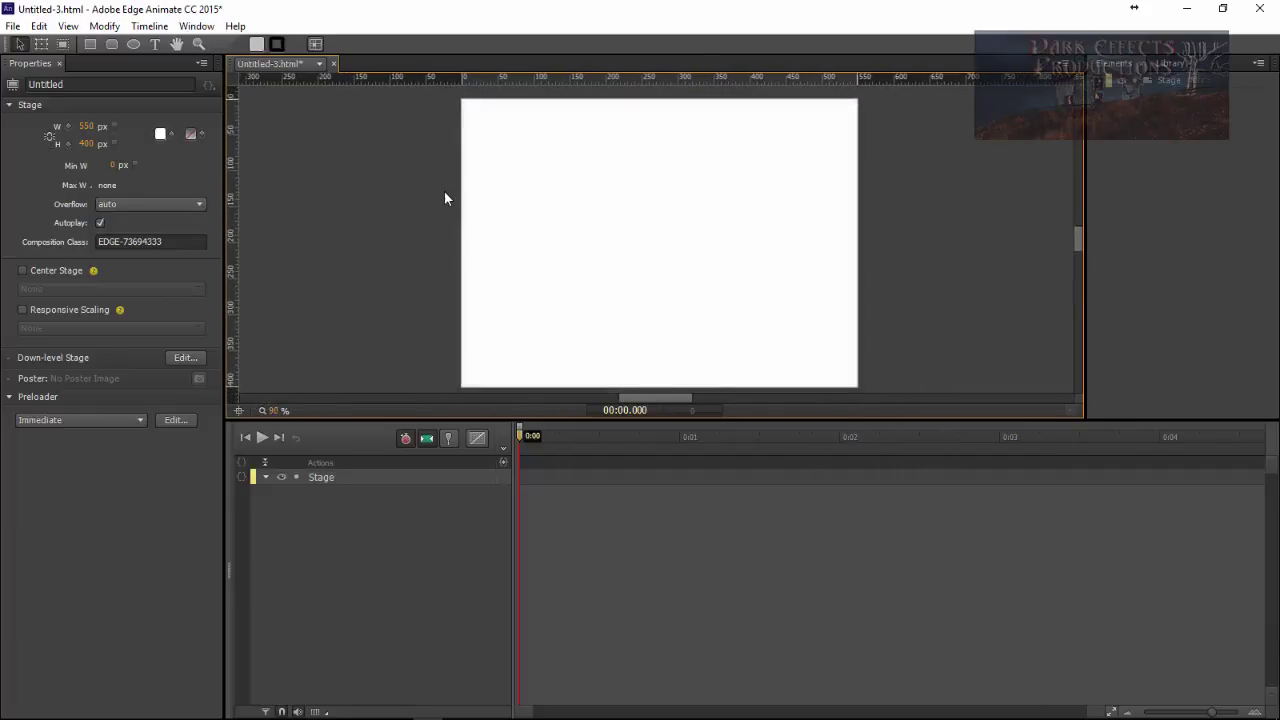
left_click(112, 44)
left_click_drag(461, 103, 855, 387)
Set the rounded rectangle's background color to light blue (#647ff7)
left_click(33, 324)
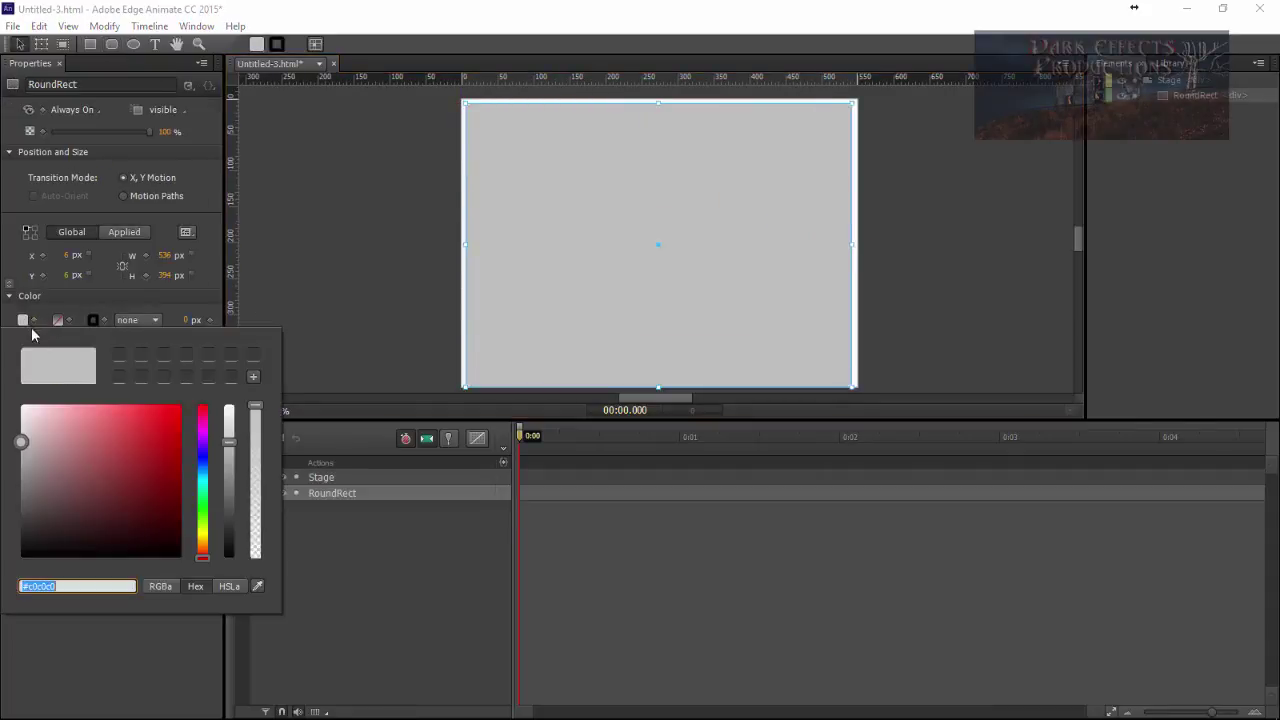
left_click(202, 455)
left_click(89, 413)
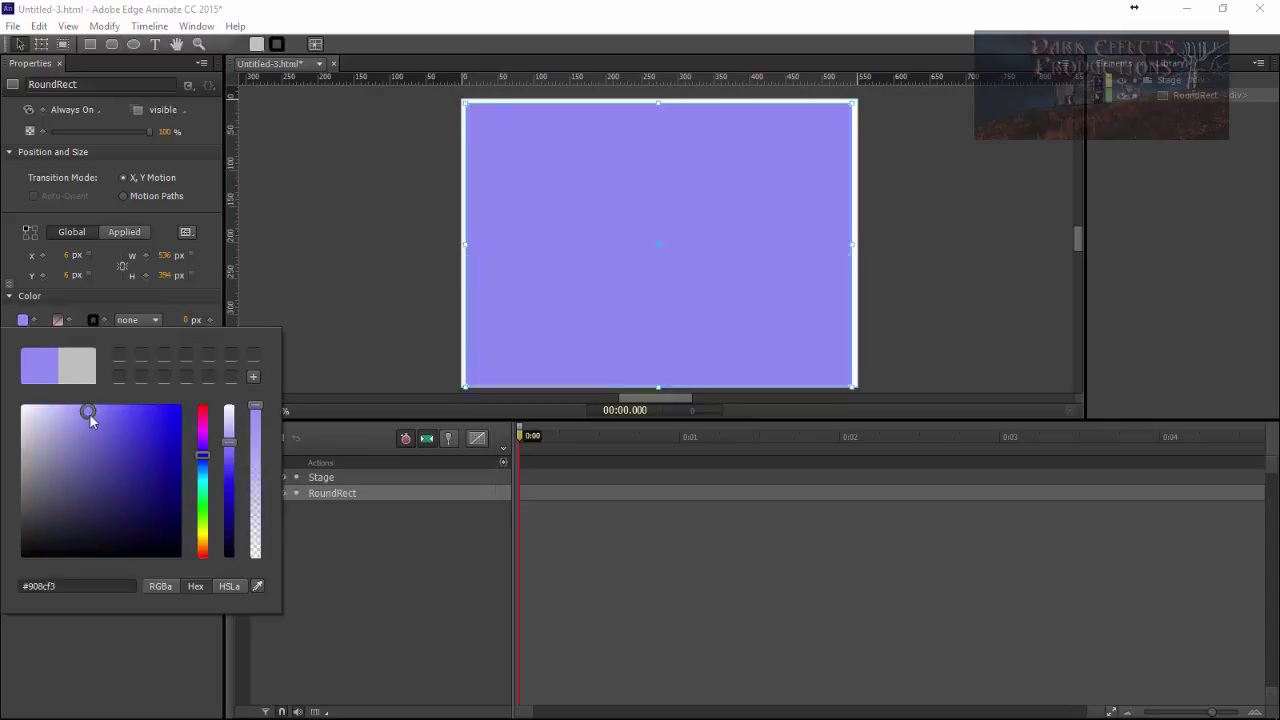
left_click(148, 414)
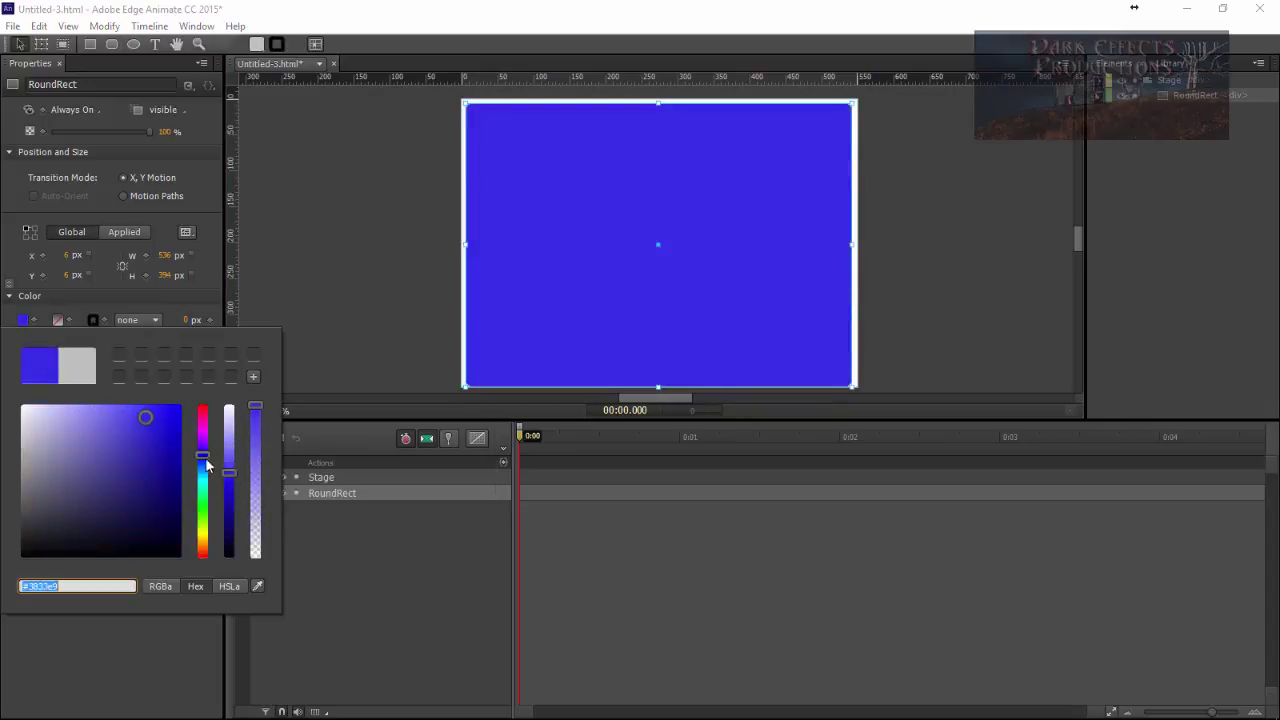
left_click(202, 460)
left_click_drag(155, 419, 117, 409)
left_click(355, 236)
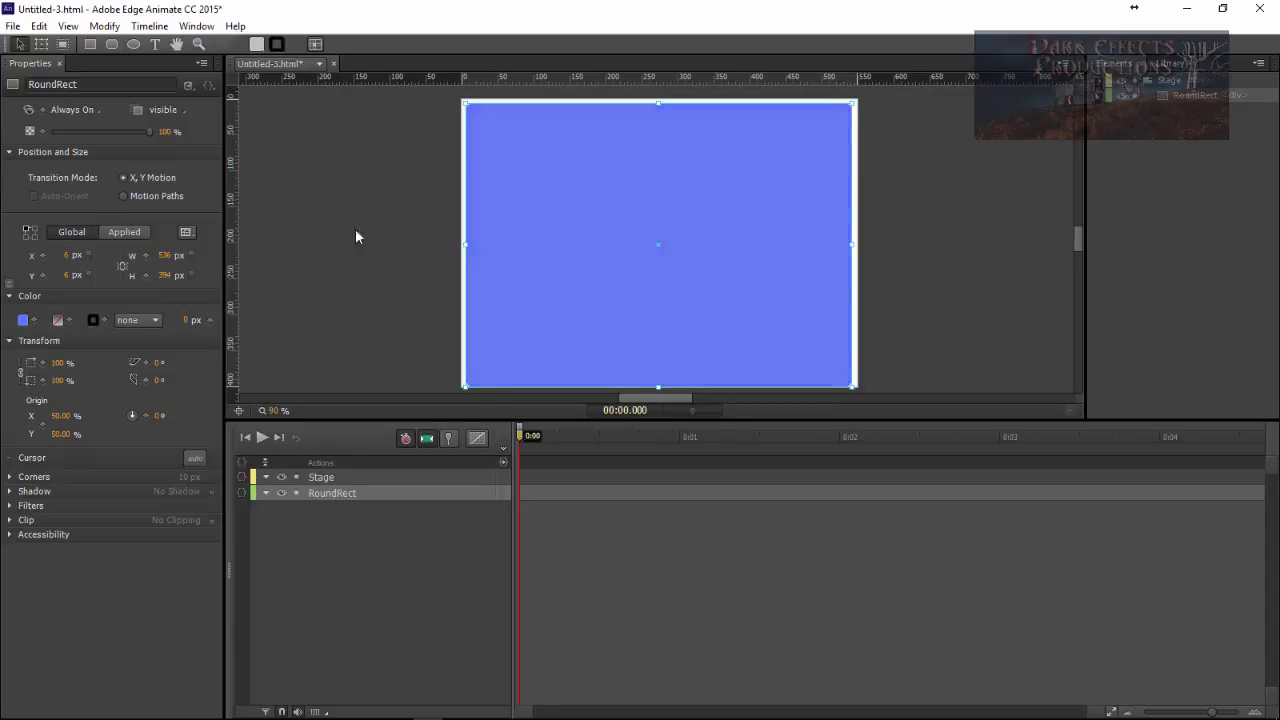
Rename the rounded rectangle element Foreground and hide it on the stage
double_click(364, 498)
type("Fore")
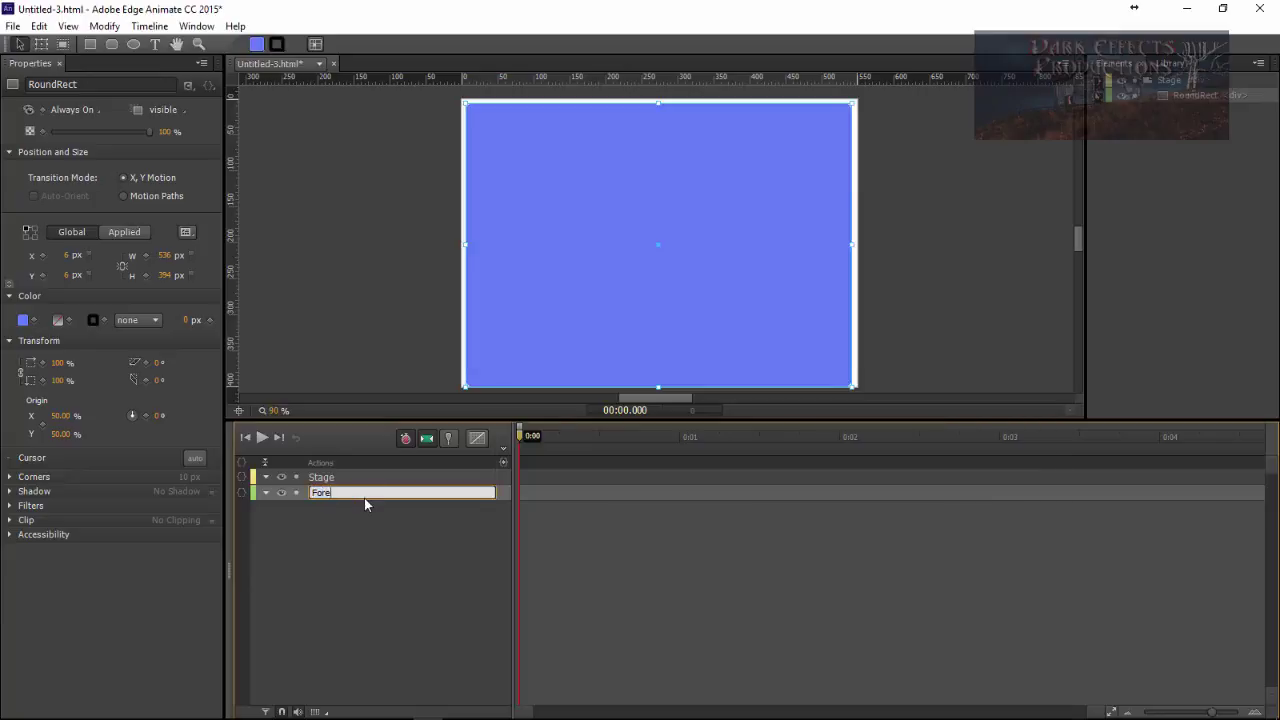
type("ground")
key("Return")
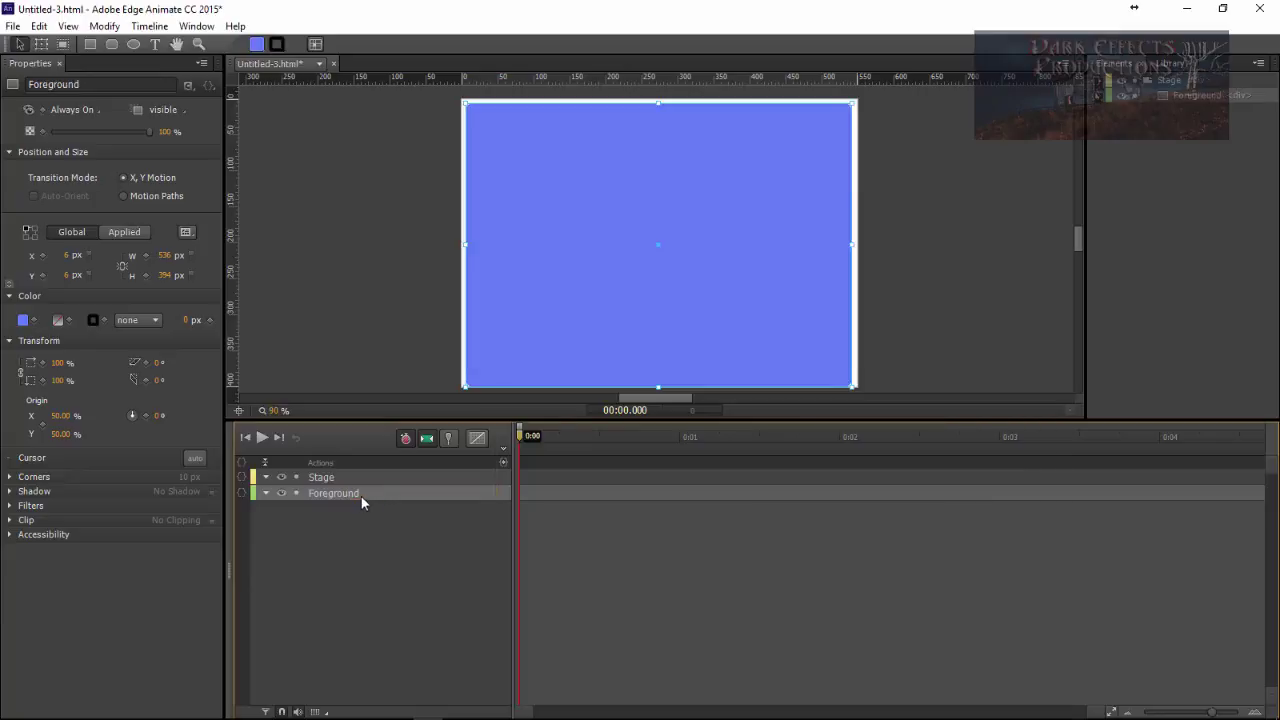
left_click(286, 494)
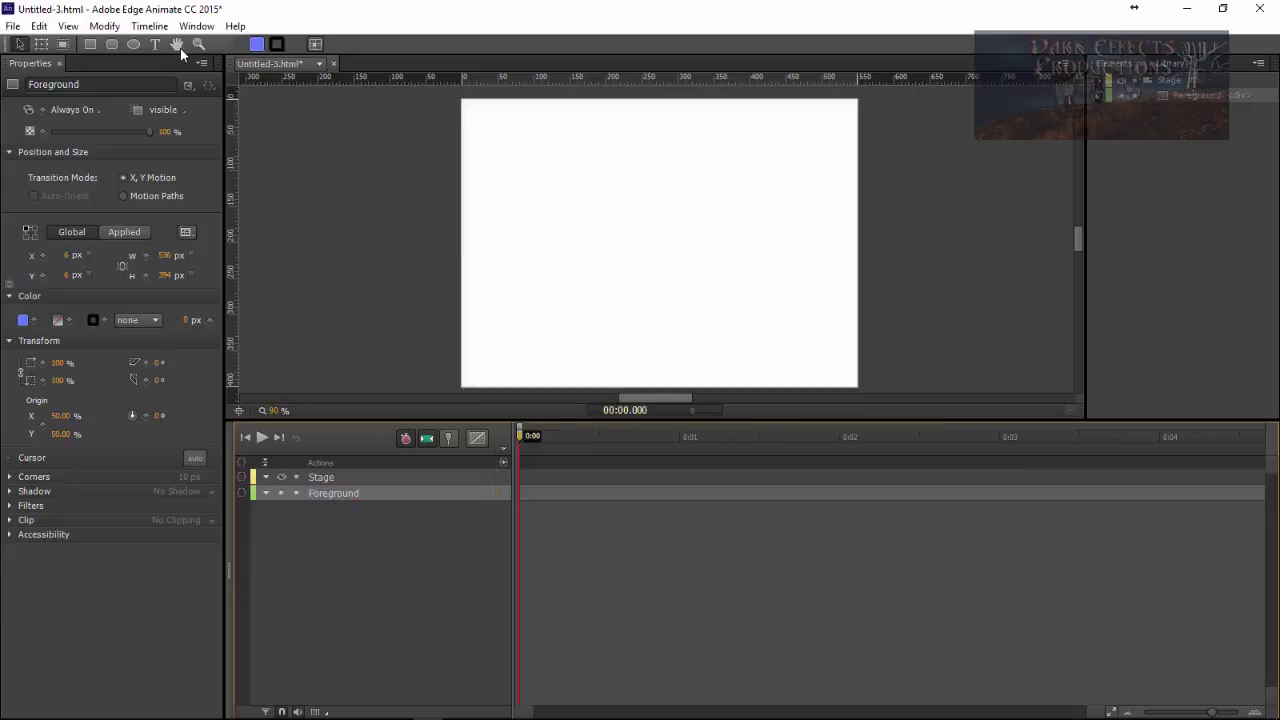
Draw a thin rectangle across the full 550 px stage width at Y about 77 px and set its height to 2 px
left_click(112, 45)
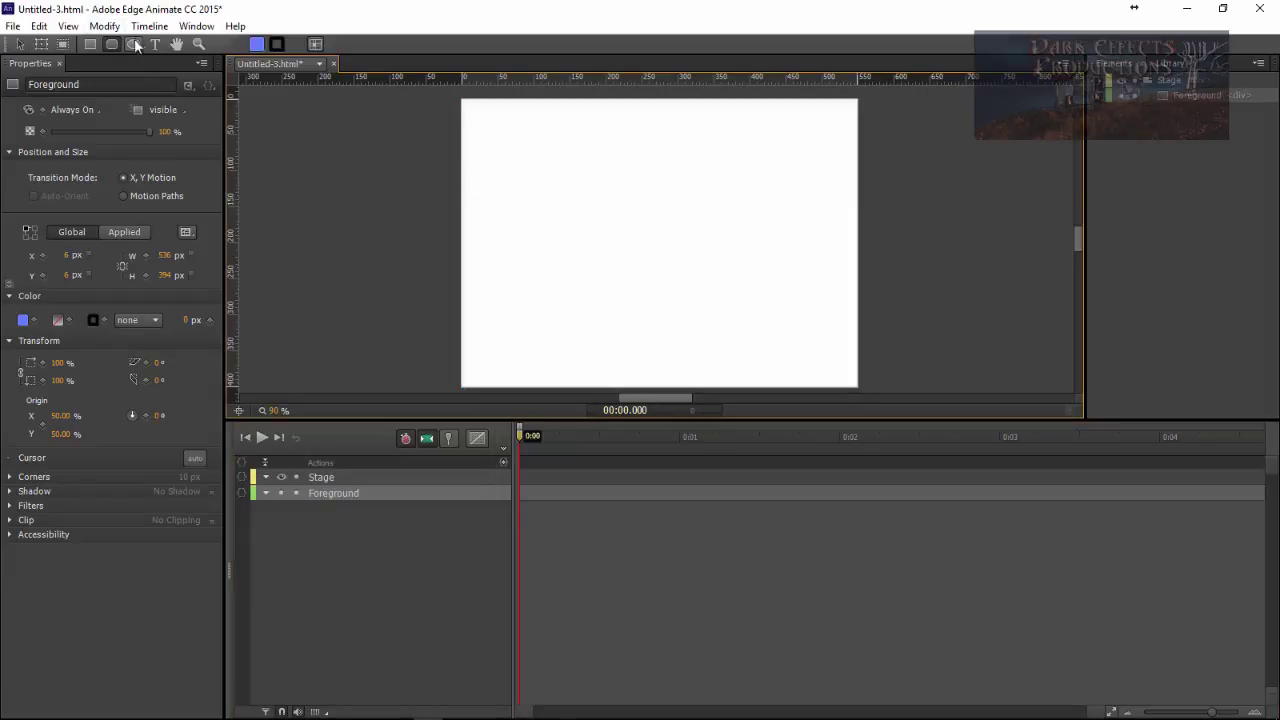
key("m")
left_click_drag(461, 152, 855, 157)
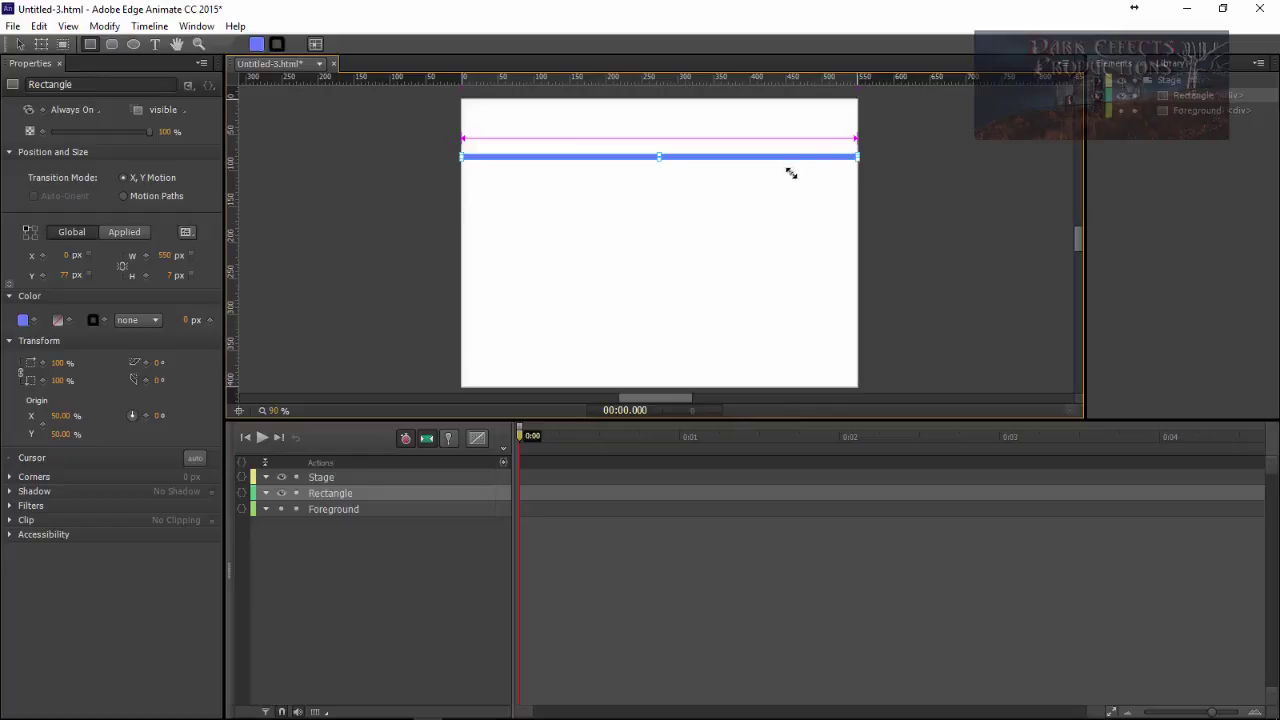
left_click(172, 276)
type("2")
key("Return")
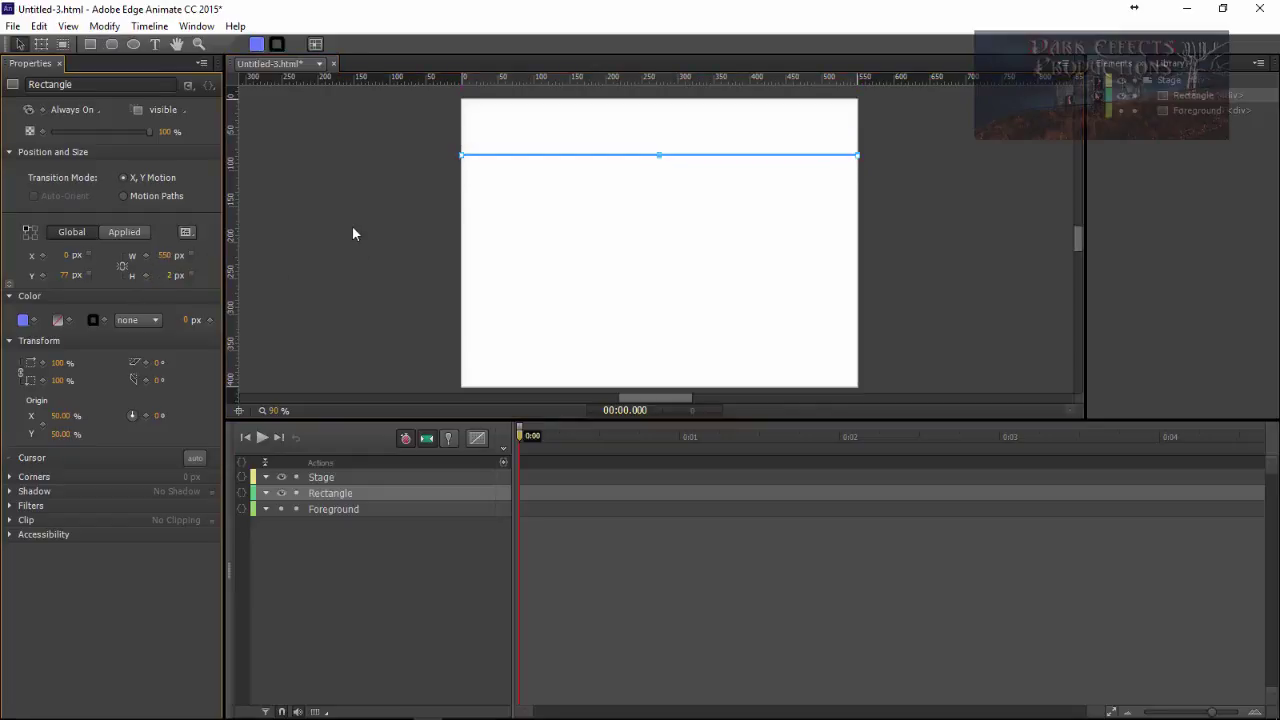
Change the thin line's background color to a stronger blue (#2248f3)
left_click(23, 320)
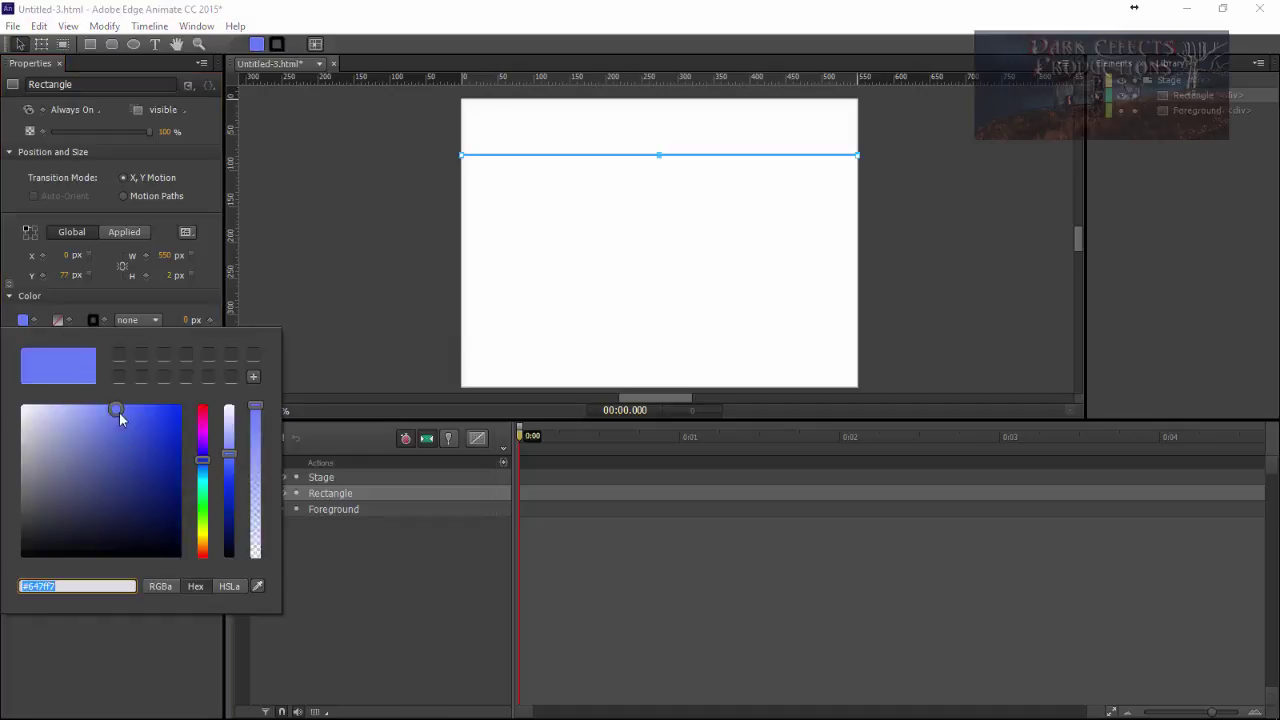
left_click_drag(119, 413, 158, 410)
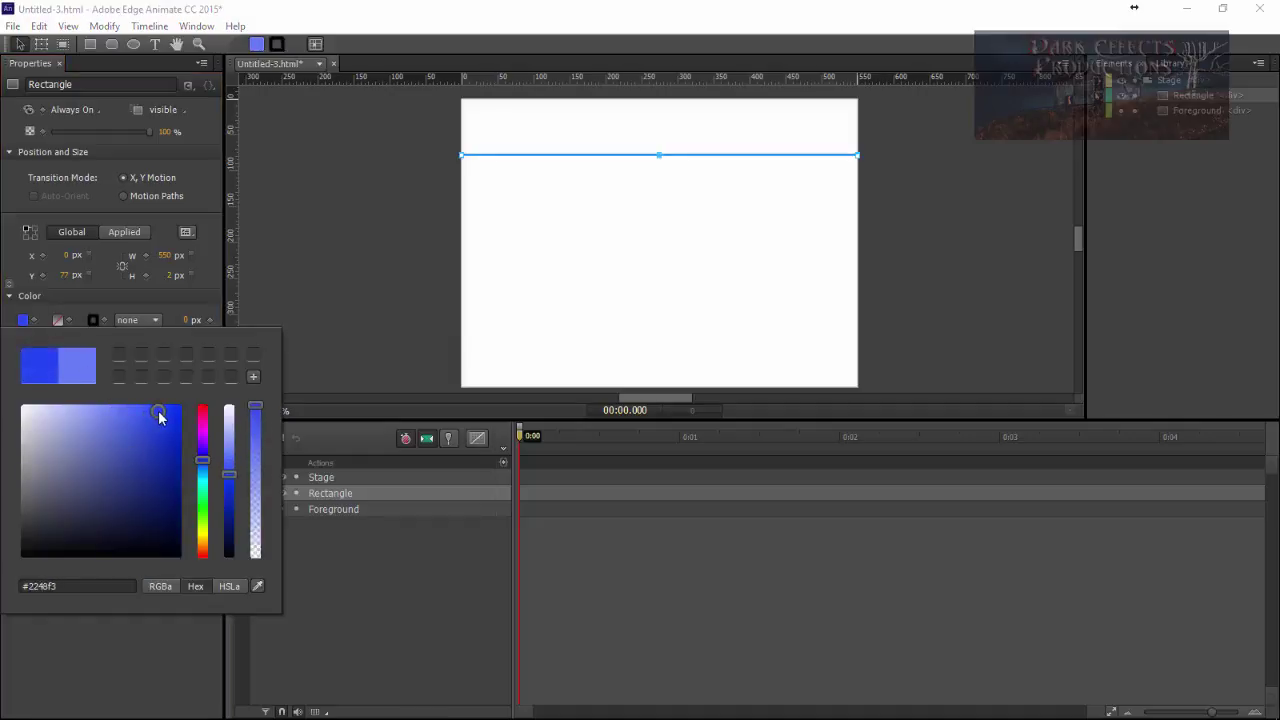
left_click(320, 290)
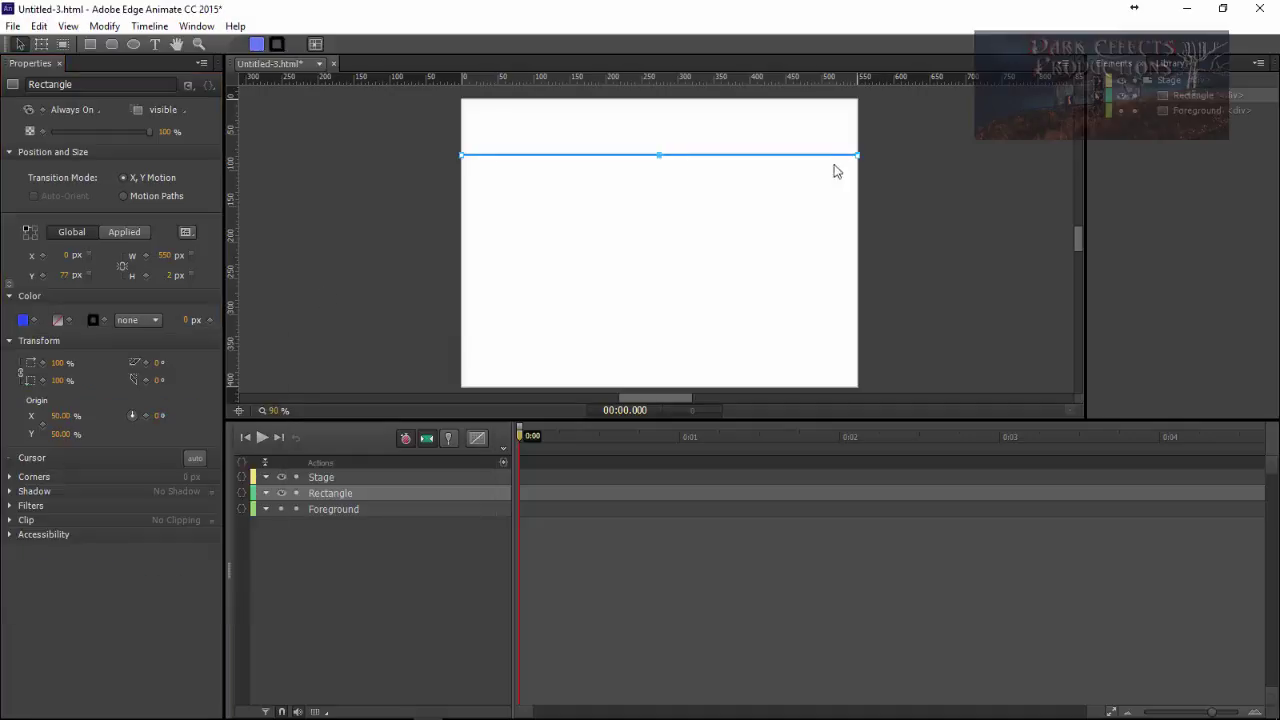
left_click(337, 527)
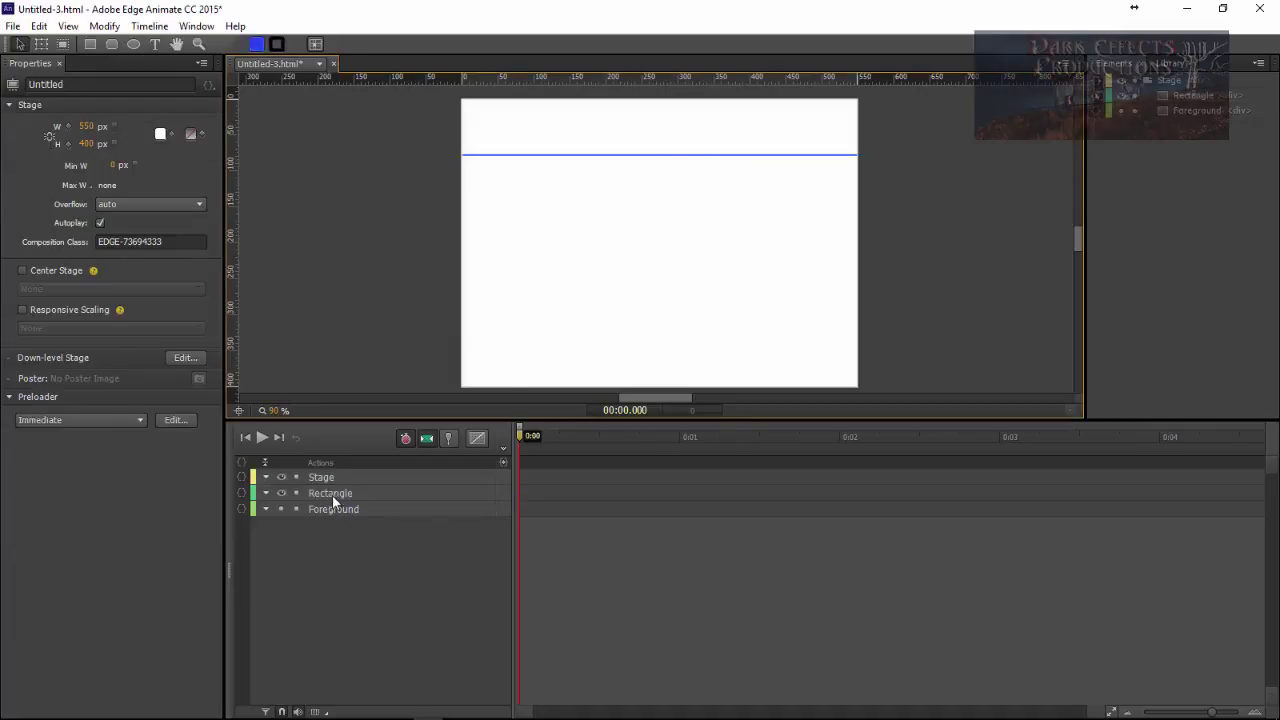
Duplicate the thin blue line three times and delete the topmost copy
left_click(332, 494)
key("ctrl+d")
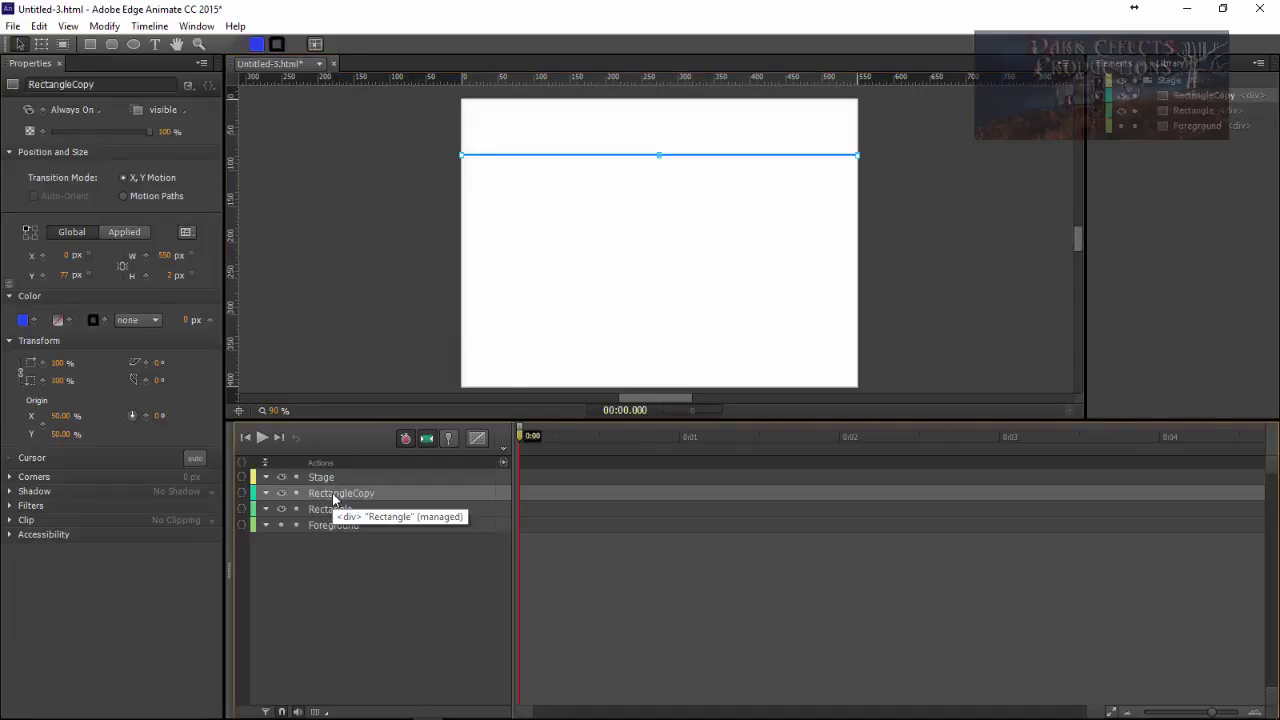
key("ctrl+d")
key("ctrl+d")
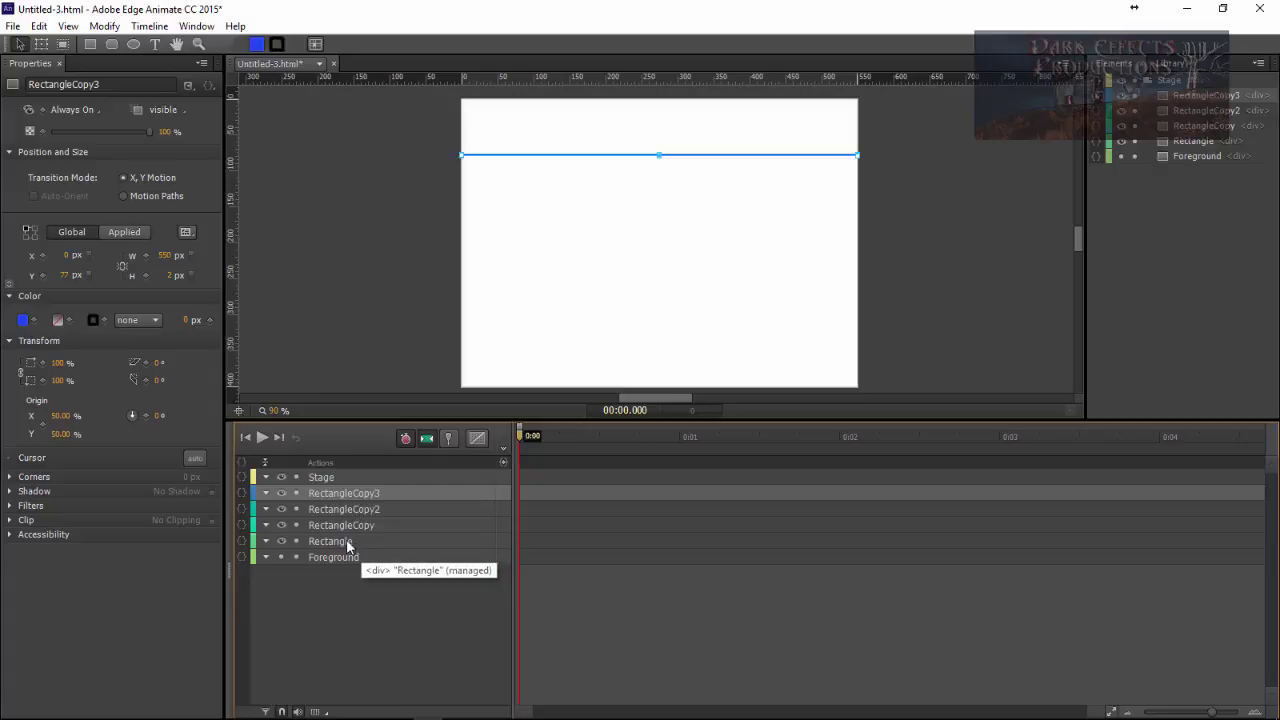
double_click(346, 540)
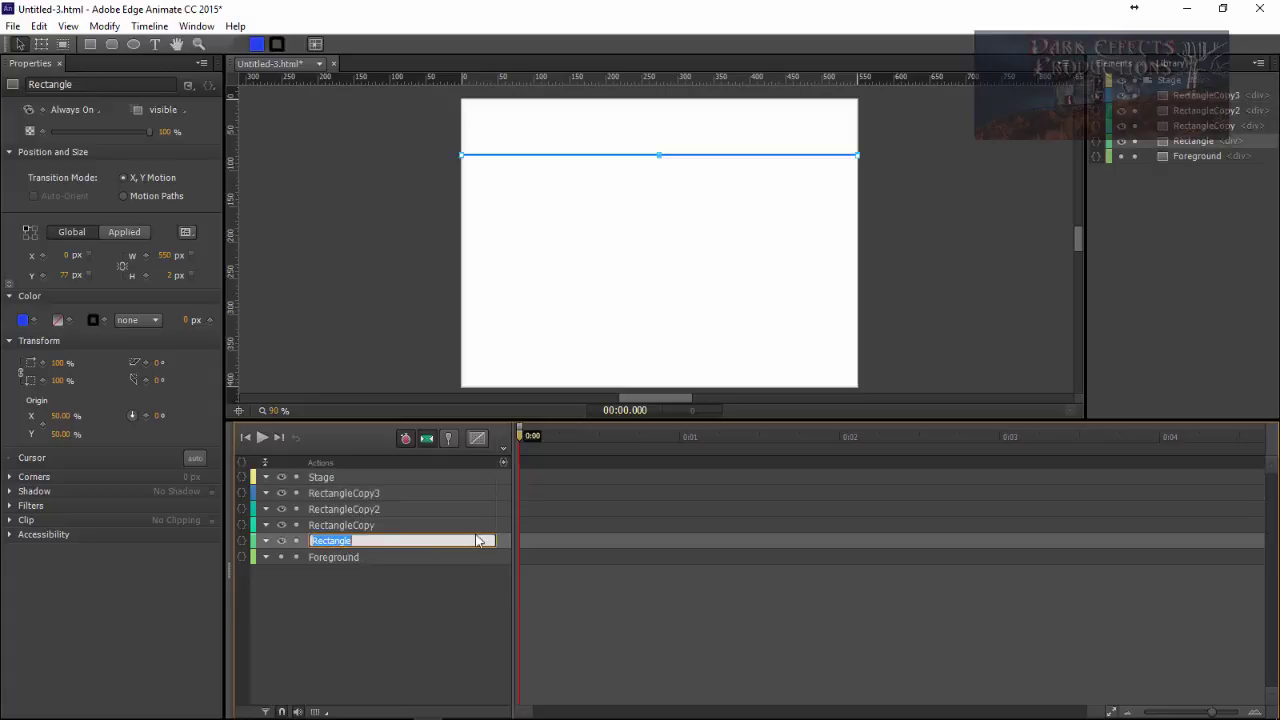
left_click(350, 494)
key("Delete")
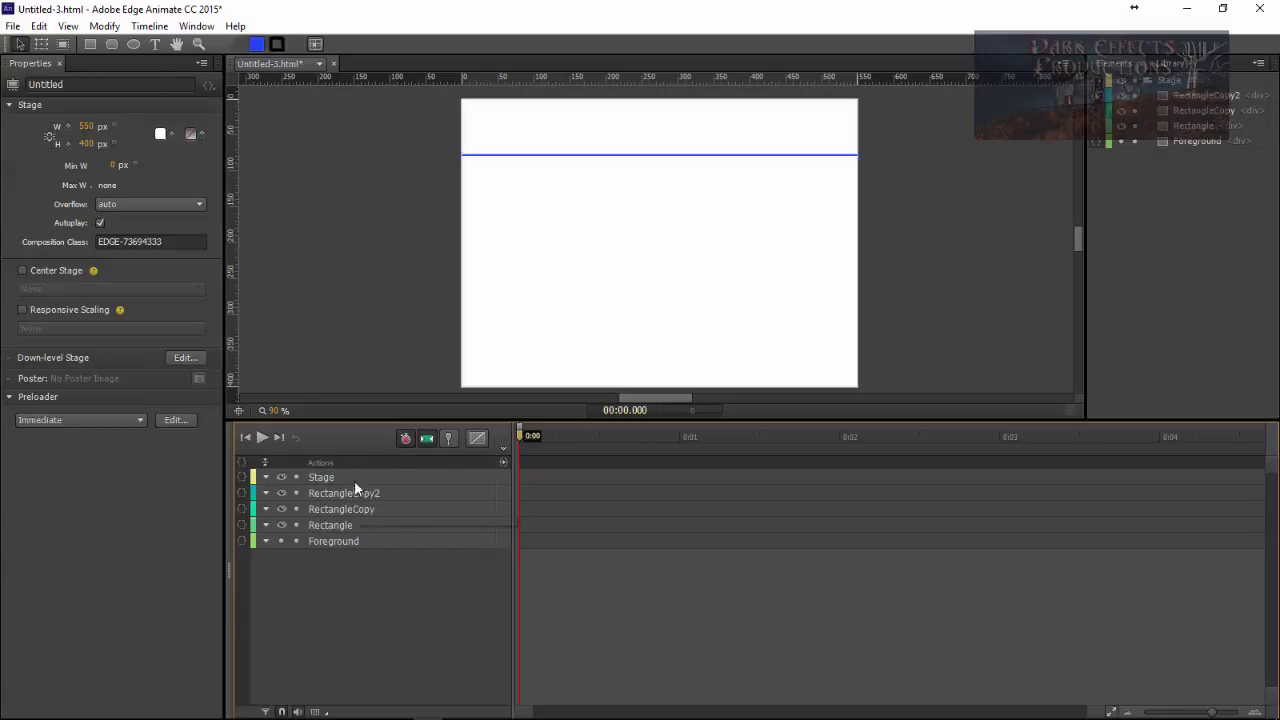
Rename the original line Top, the first copy Middle and the second copy Bottom
double_click(333, 525)
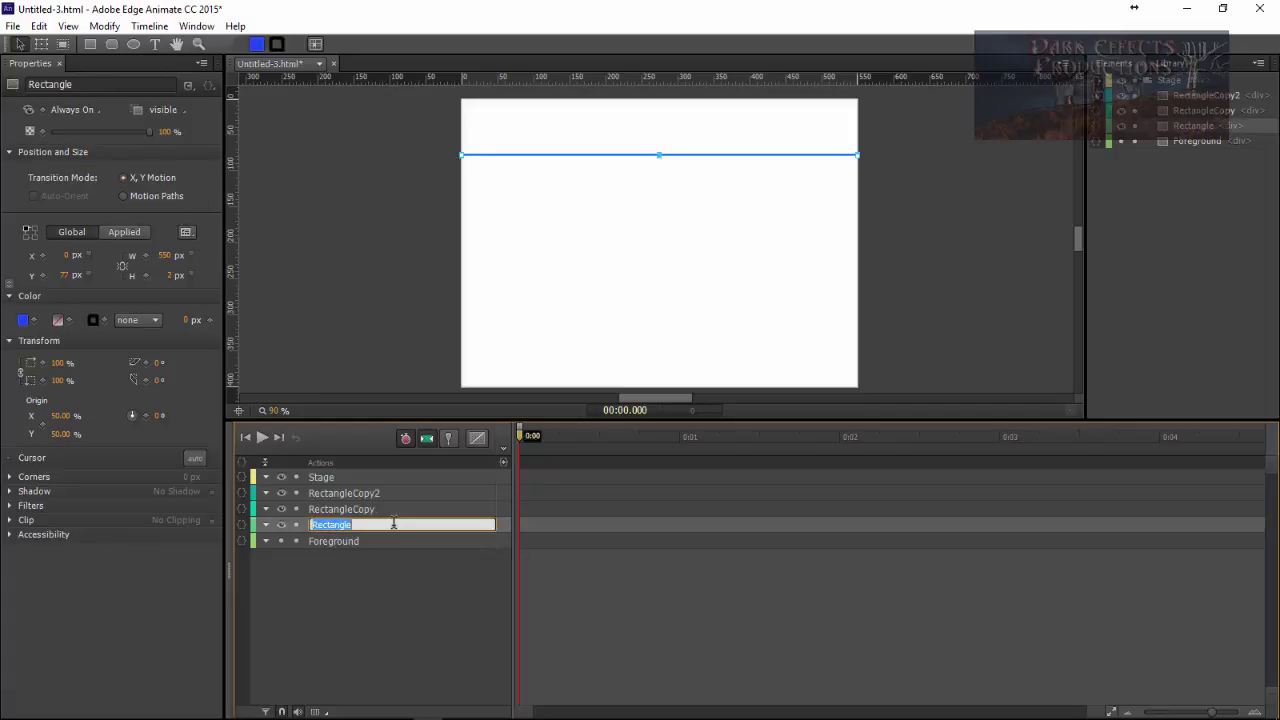
type("Top")
key("Return")
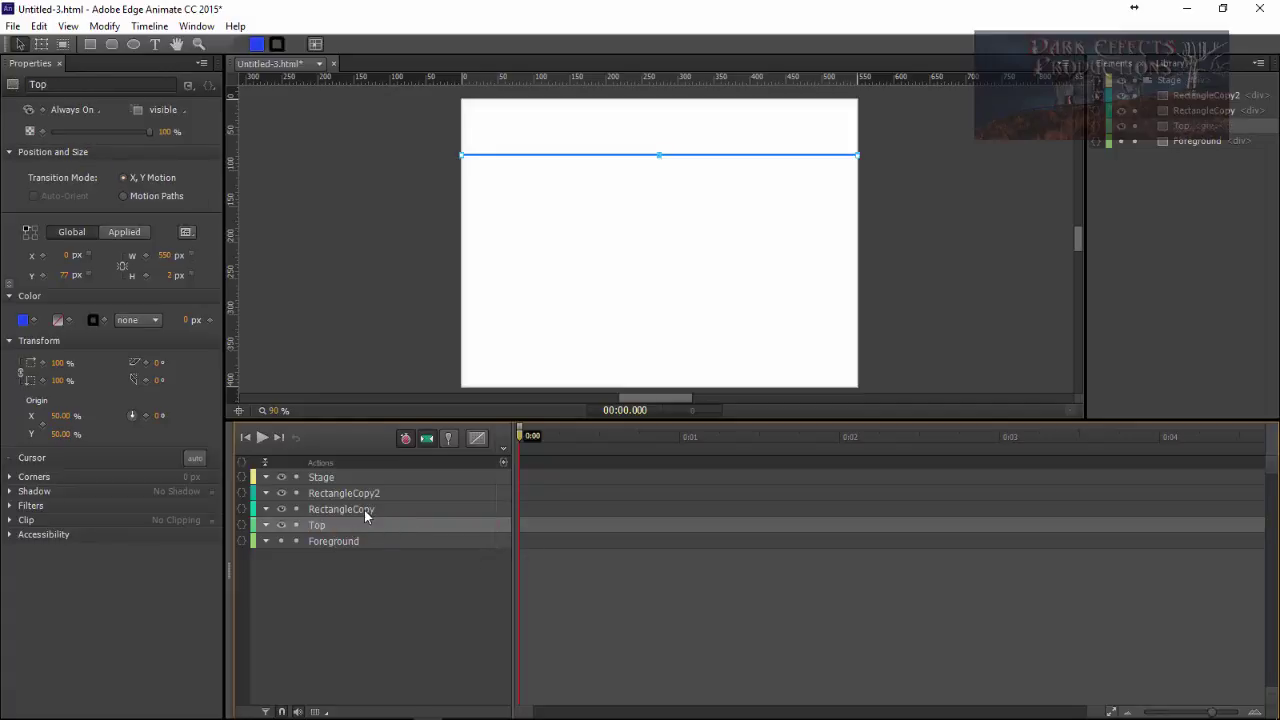
double_click(364, 510)
type("Middle")
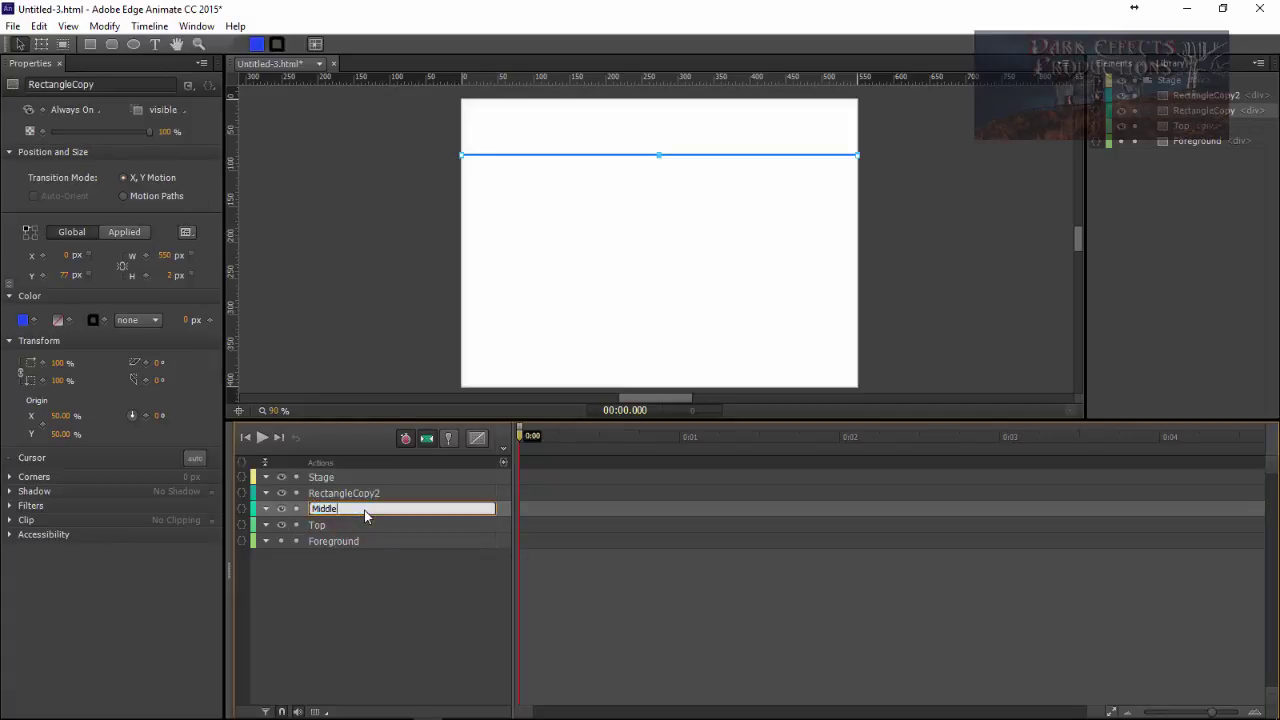
key("Return")
double_click(361, 493)
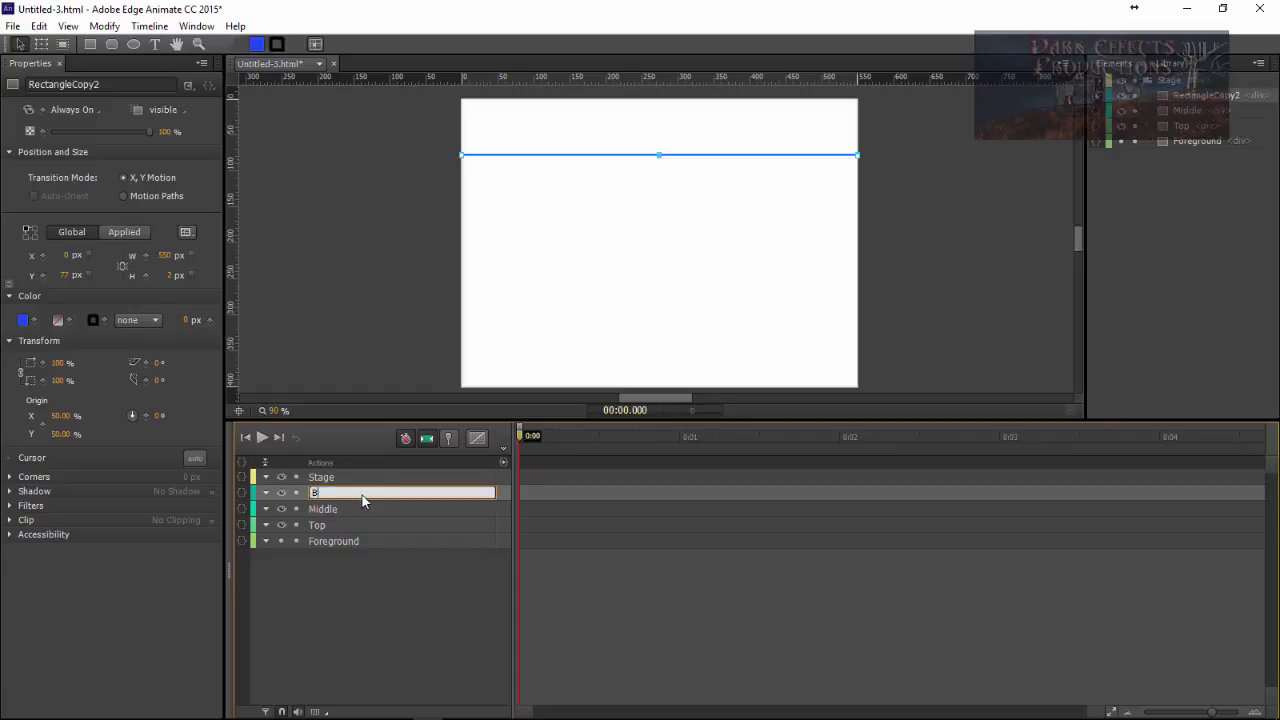
type("Bottom")
key("Return")
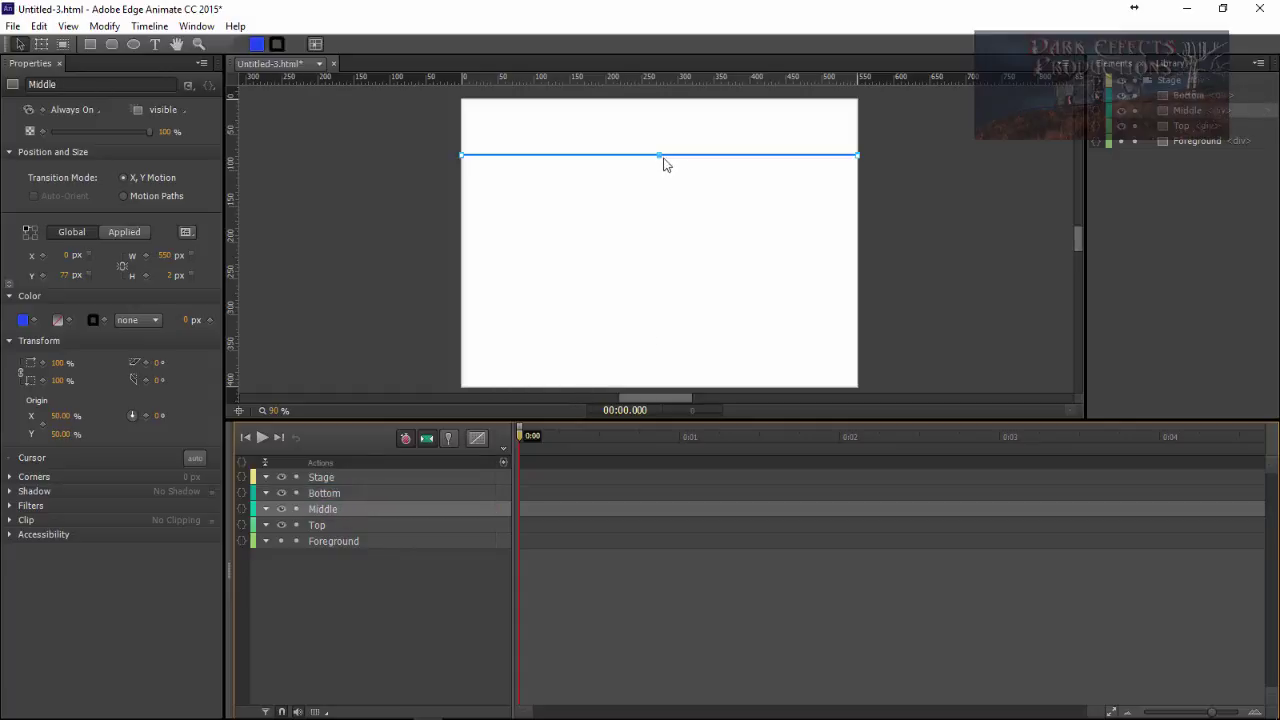
Move the Middle line down to Y about 170 px and the Bottom line a similar distance below it
left_click_drag(660, 155, 649, 246)
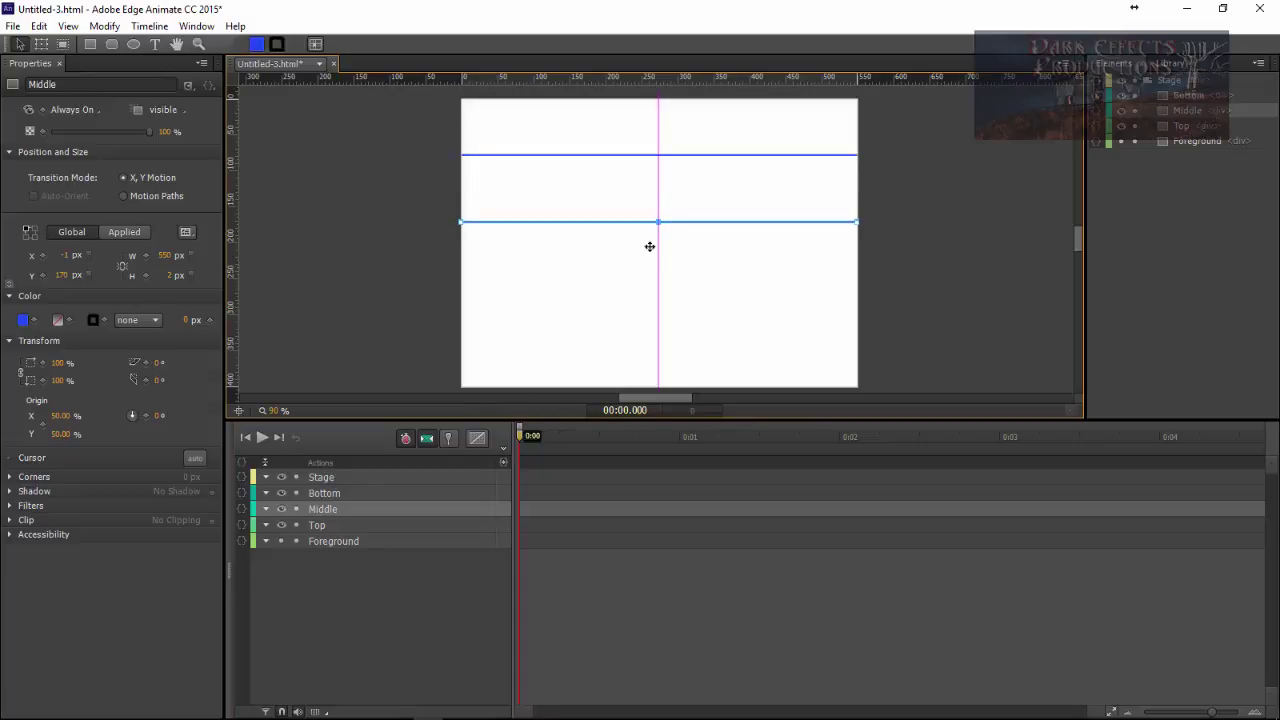
left_click(330, 488)
left_click(330, 485)
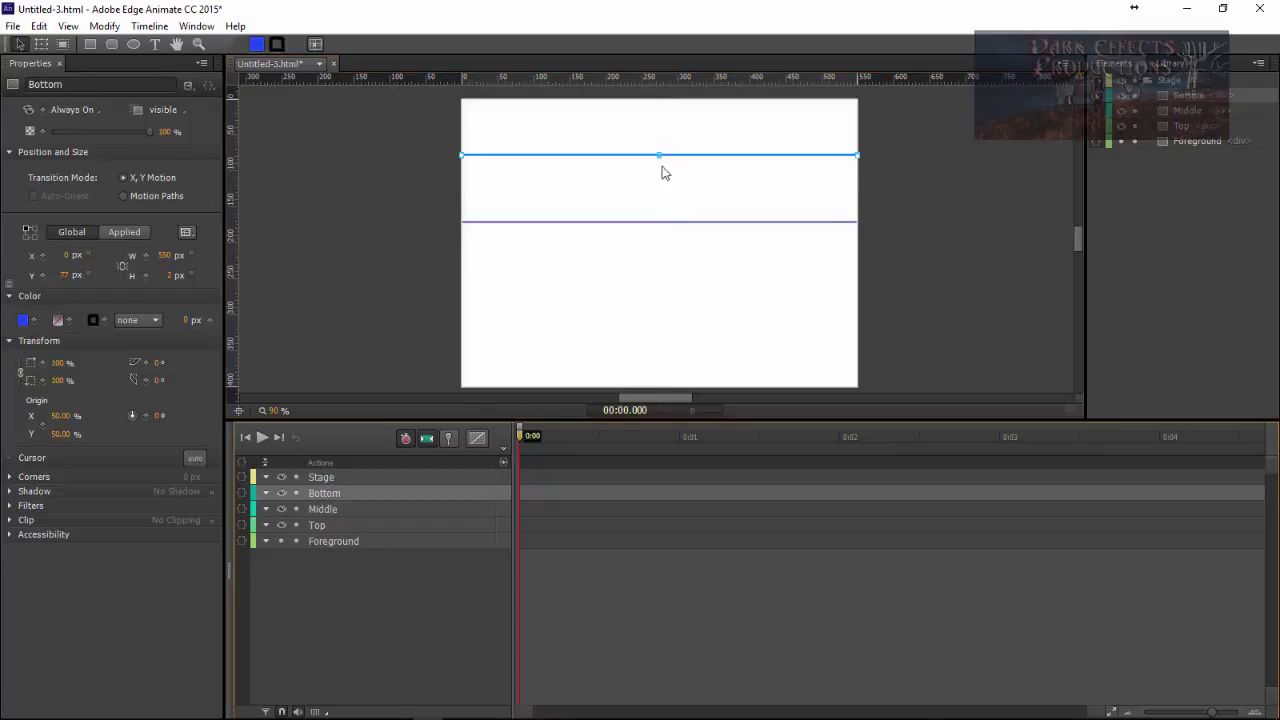
left_click_drag(660, 155, 680, 280)
key("ctrl+z")
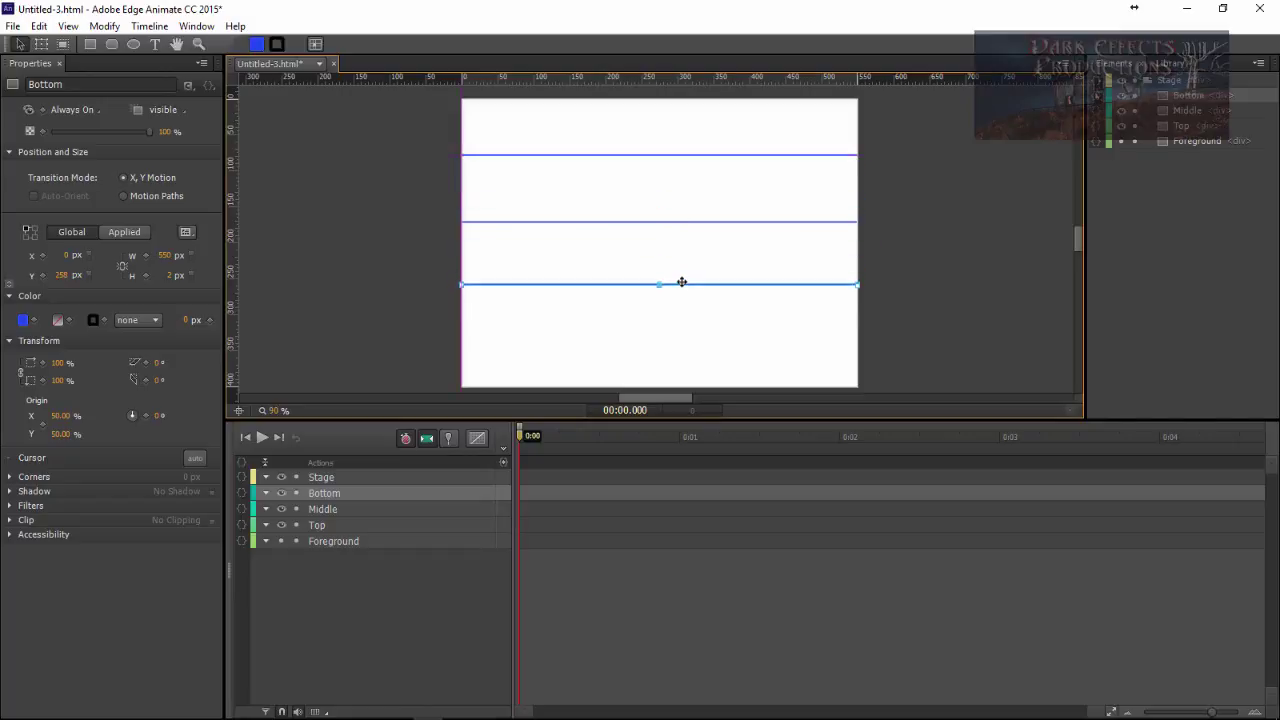
left_click(529, 254)
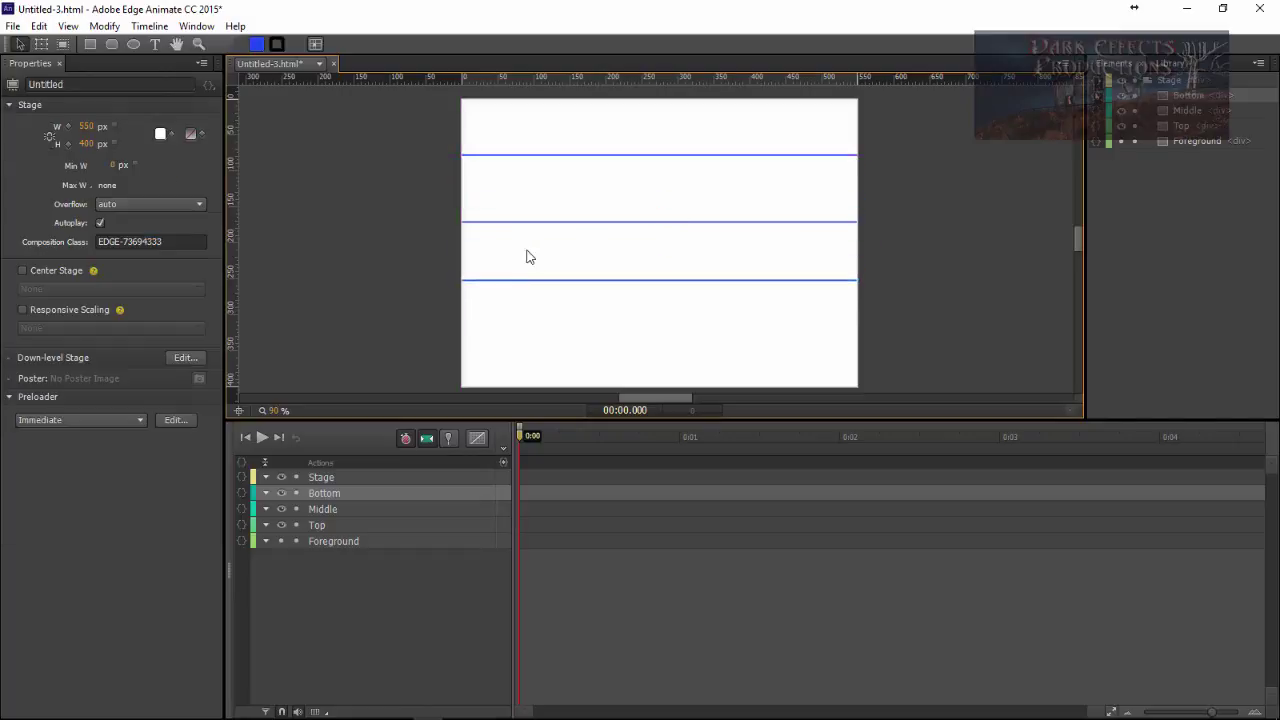
Draw a rounded rectangle near the left end of the Middle line and set its size to 180 by 25 px
left_click(111, 44)
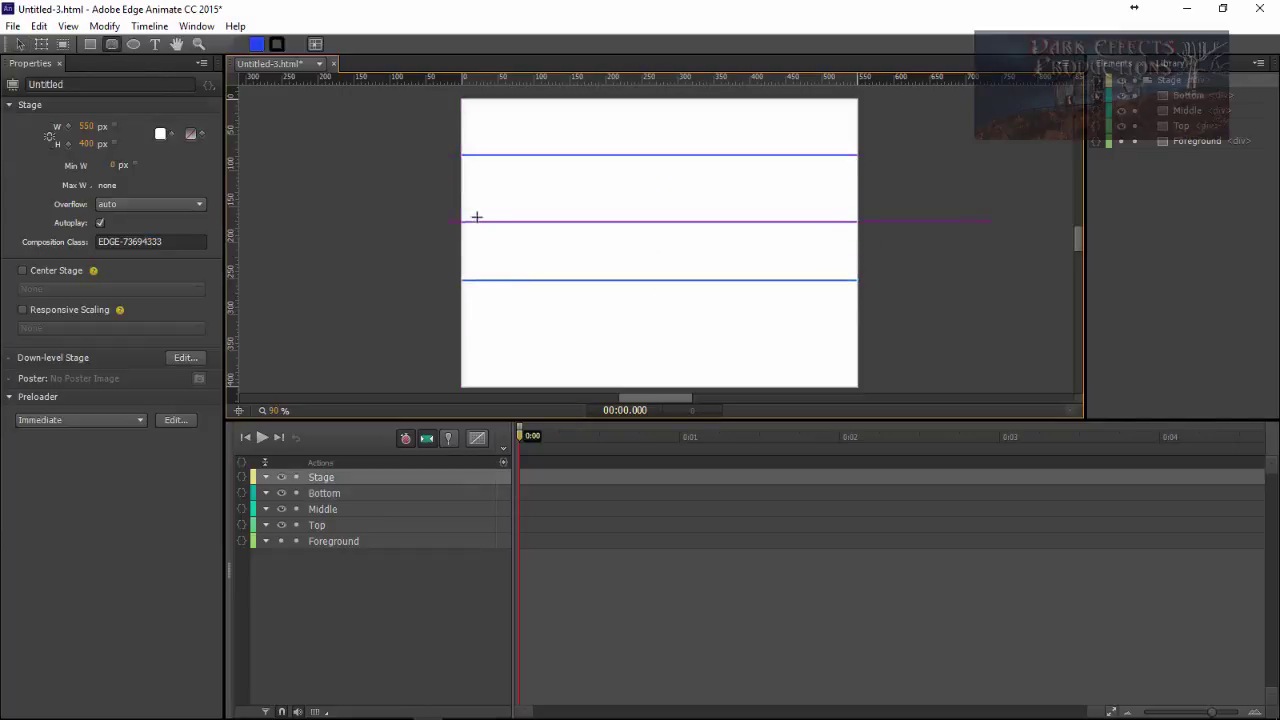
left_click_drag(477, 216, 551, 230)
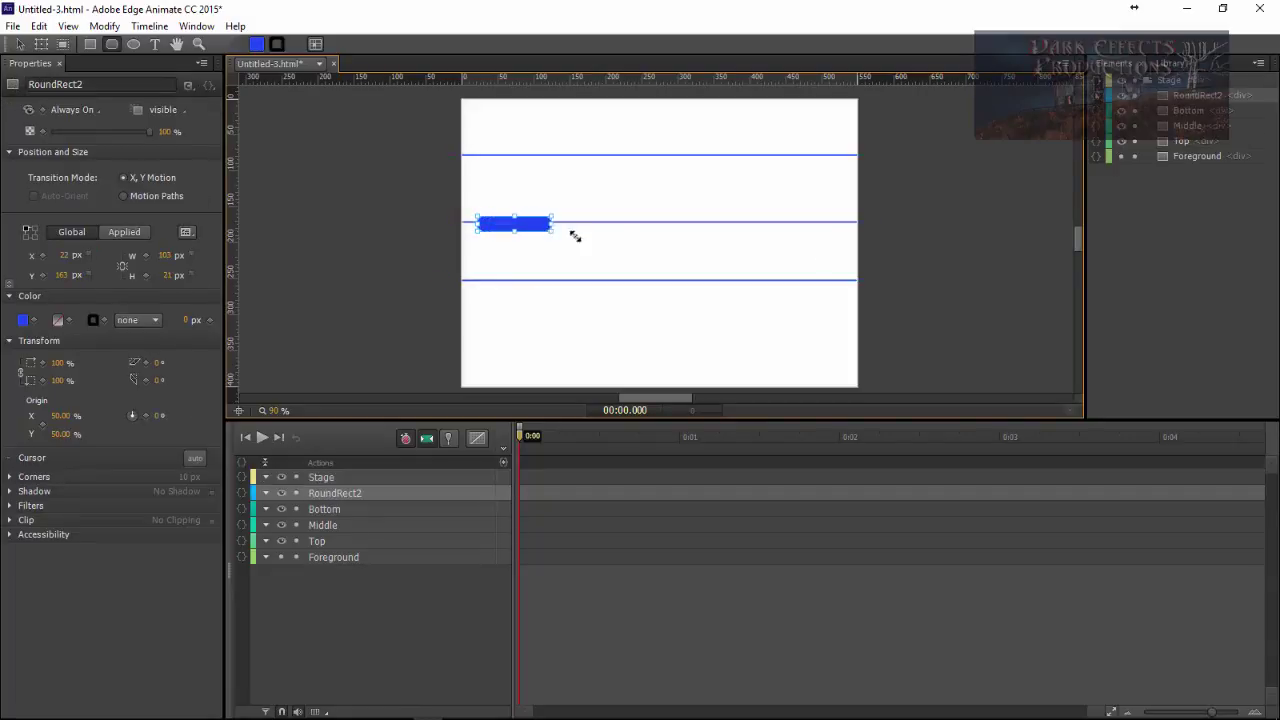
key("v")
left_click(165, 255)
type("180")
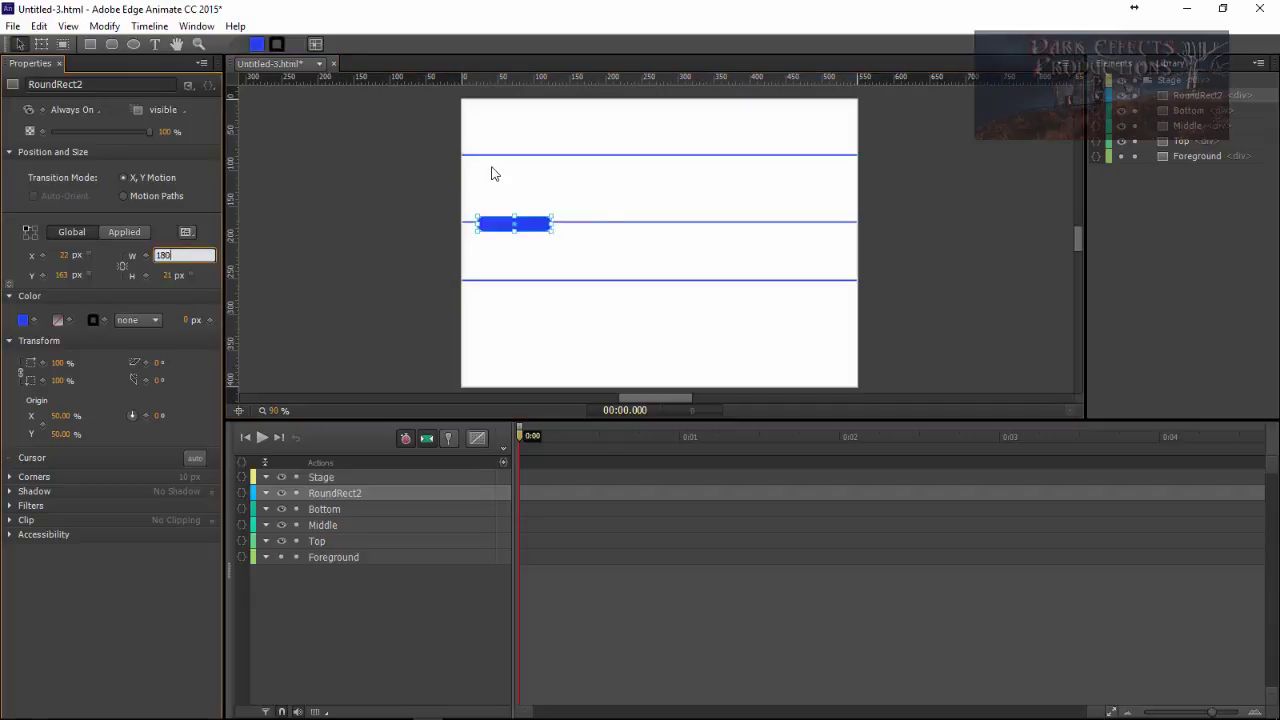
key("Return")
key("Tab")
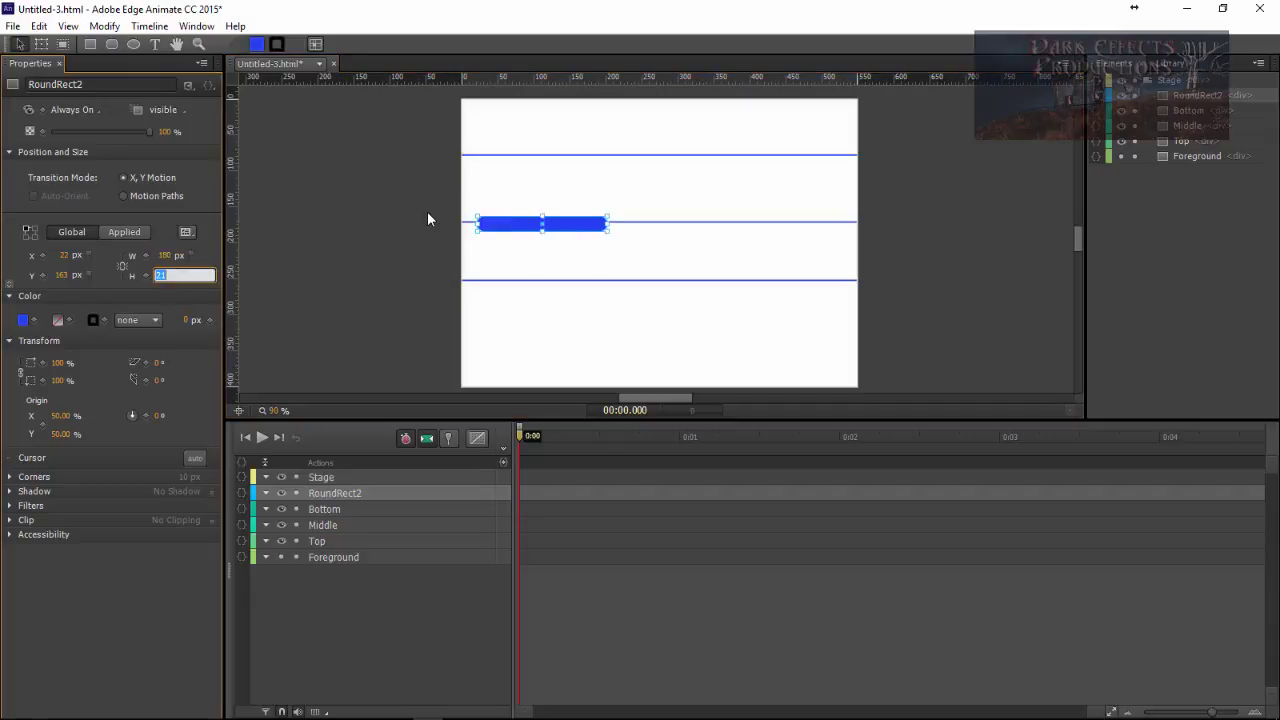
type("25")
key("Return")
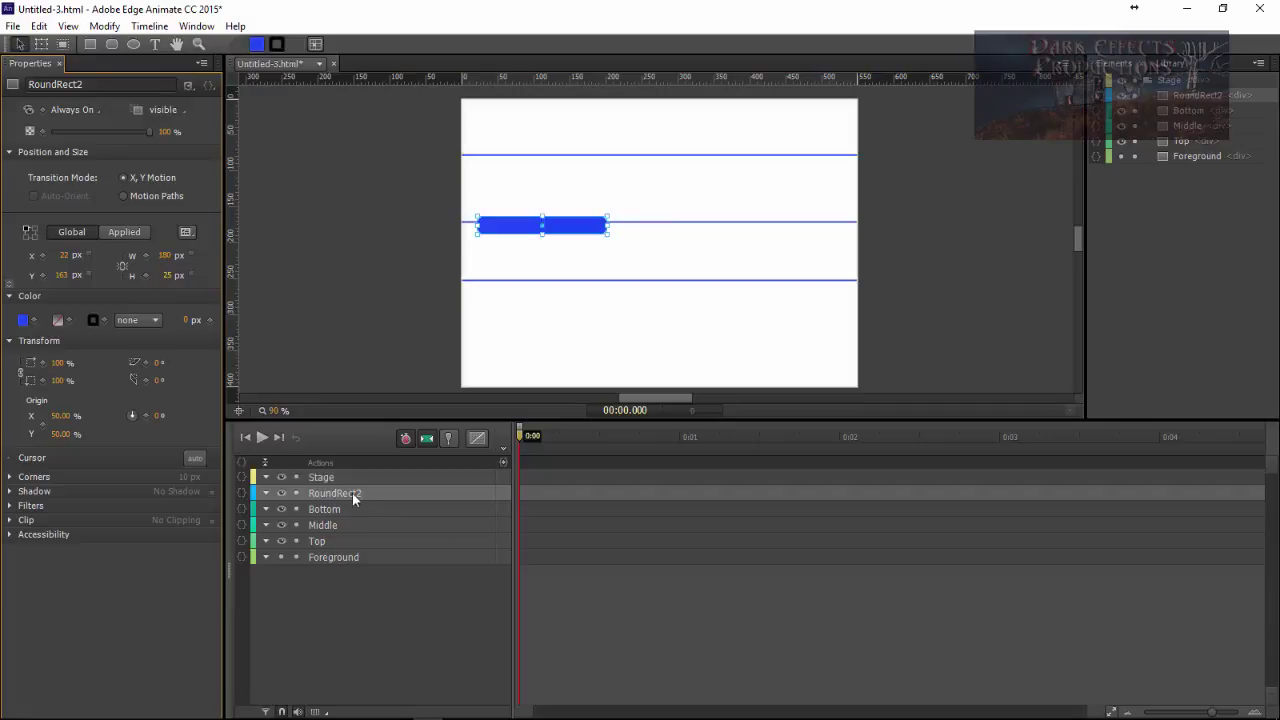
Duplicate the rounded rectangle three times
key("ctrl+d")
key("ctrl+d")
key("ctrl+d")
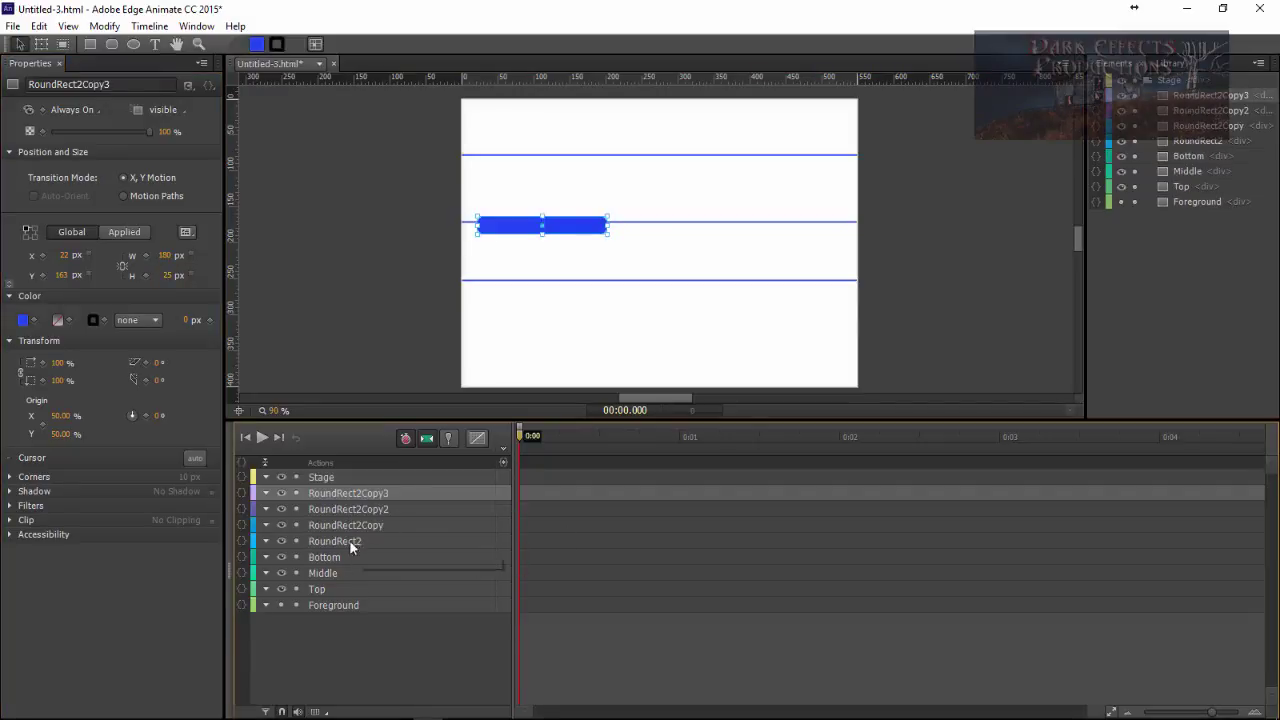
Rename the original rounded rectangle ButtonOne and its copies, in order of creation, ButtonTwo, ButtonThree and ButtonFour
double_click(345, 541)
type("Button")
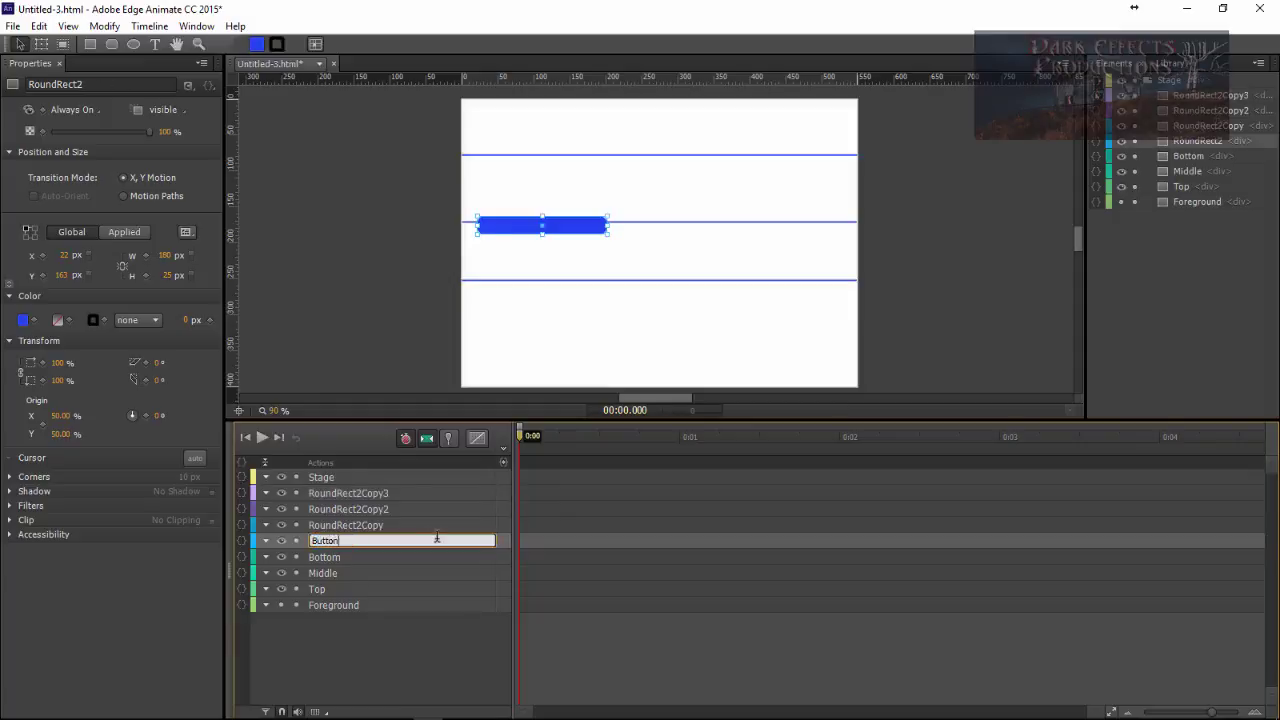
type("One")
double_click(370, 525)
type("ButtonTwo")
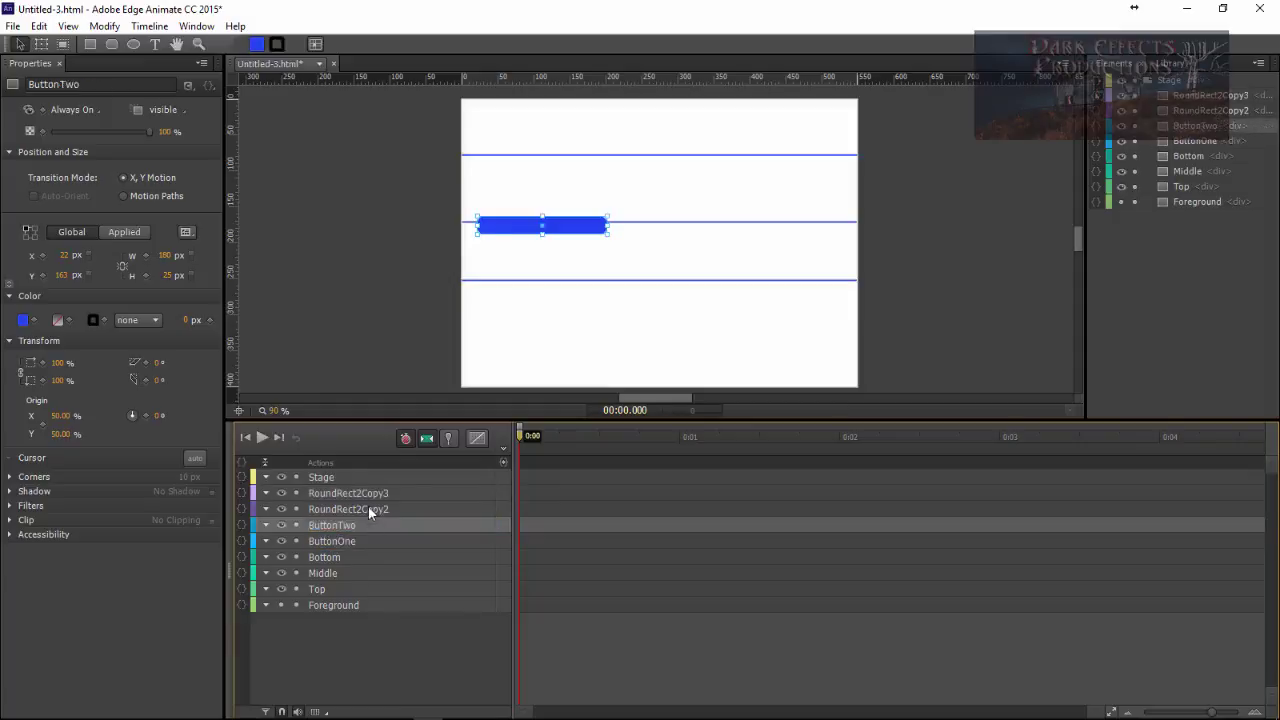
double_click(370, 509)
type("ButtonThree")
double_click(370, 493)
type("ButtonFour")
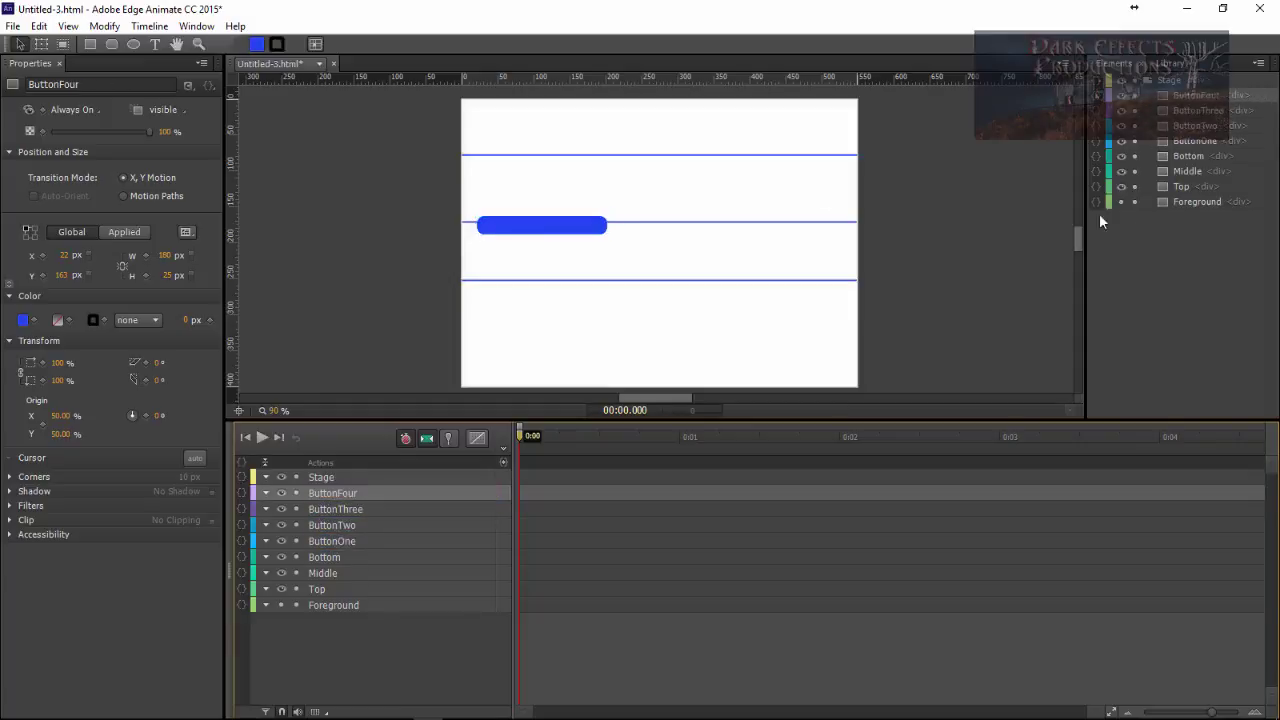
Place ButtonTwo near the right end of the Middle line, and ButtonThree and ButtonFour near the left and right ends of the Bottom line
left_click(1203, 145)
left_click(1203, 128)
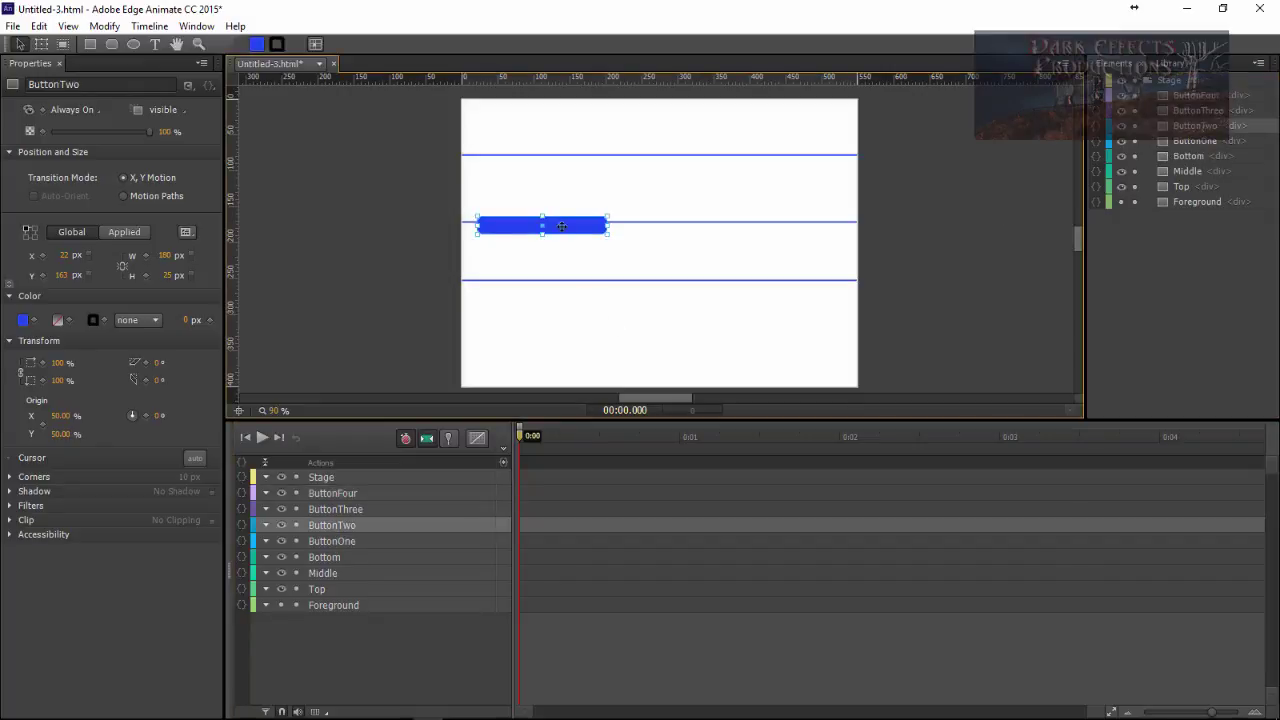
left_click_drag(595, 227, 786, 227)
left_click(1200, 111)
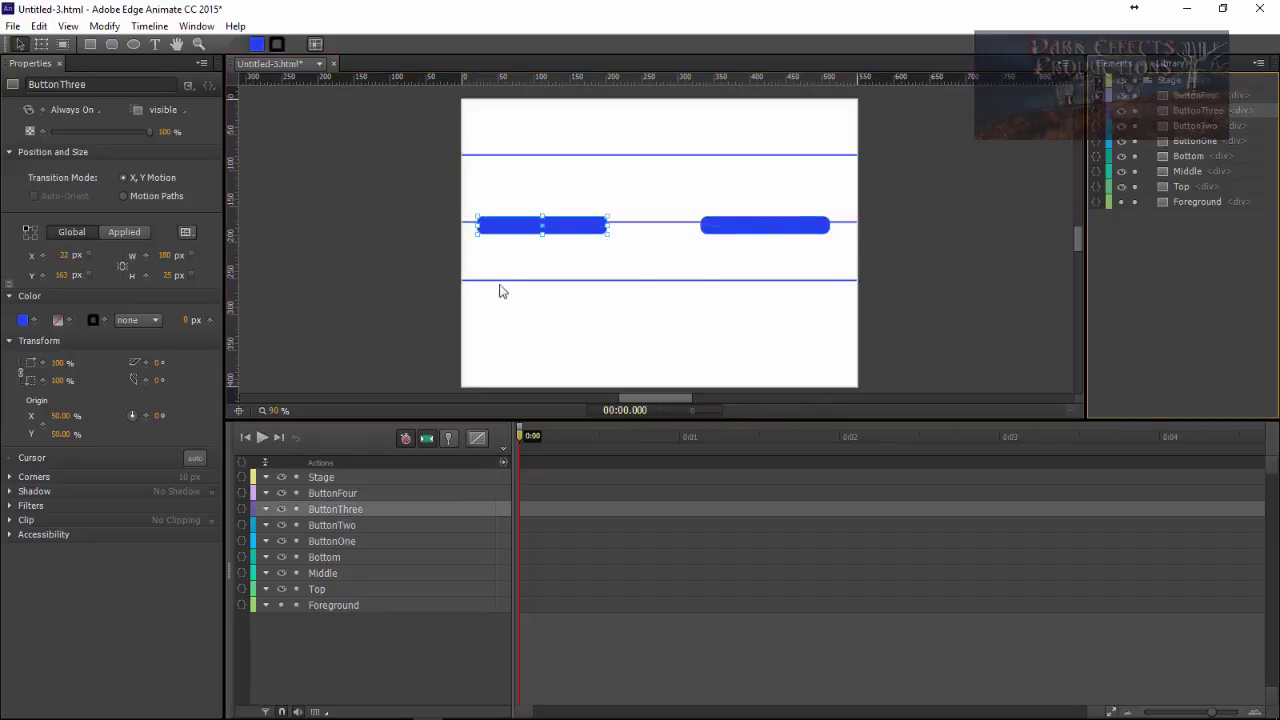
left_click_drag(568, 224, 518, 279)
left_click(1196, 96)
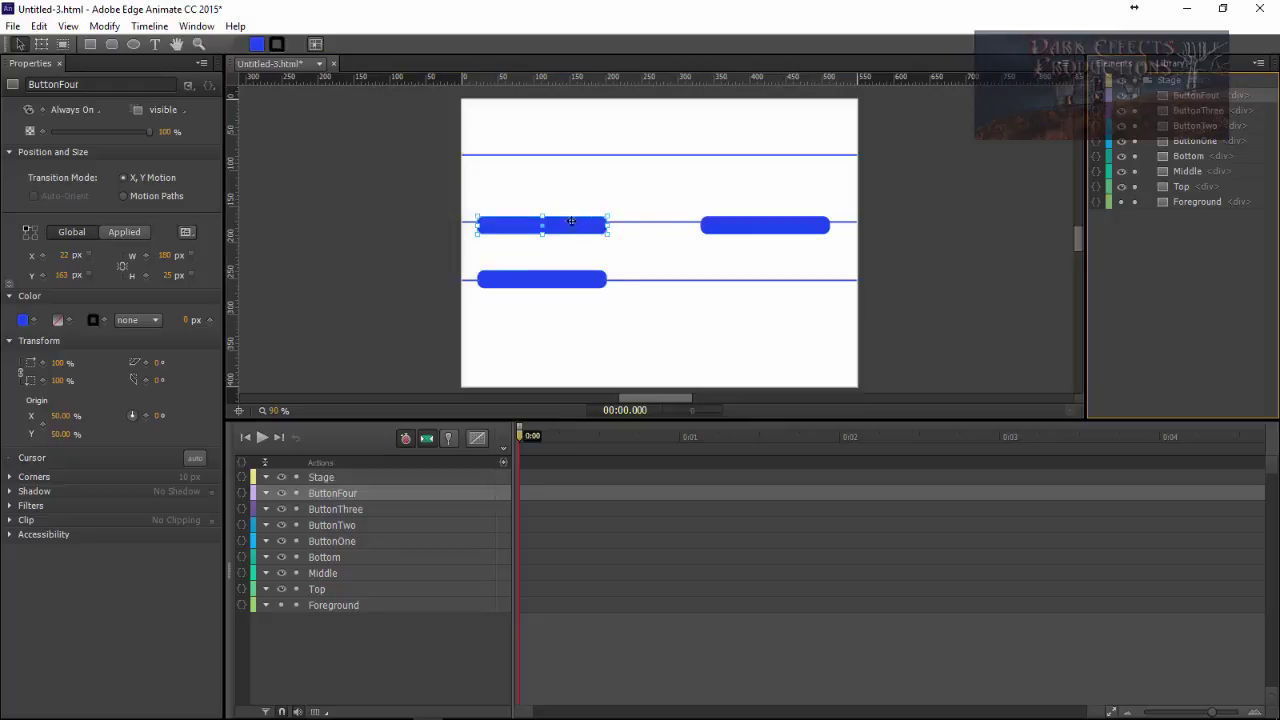
left_click(565, 225)
left_click_drag(565, 225, 787, 277)
left_click(926, 209)
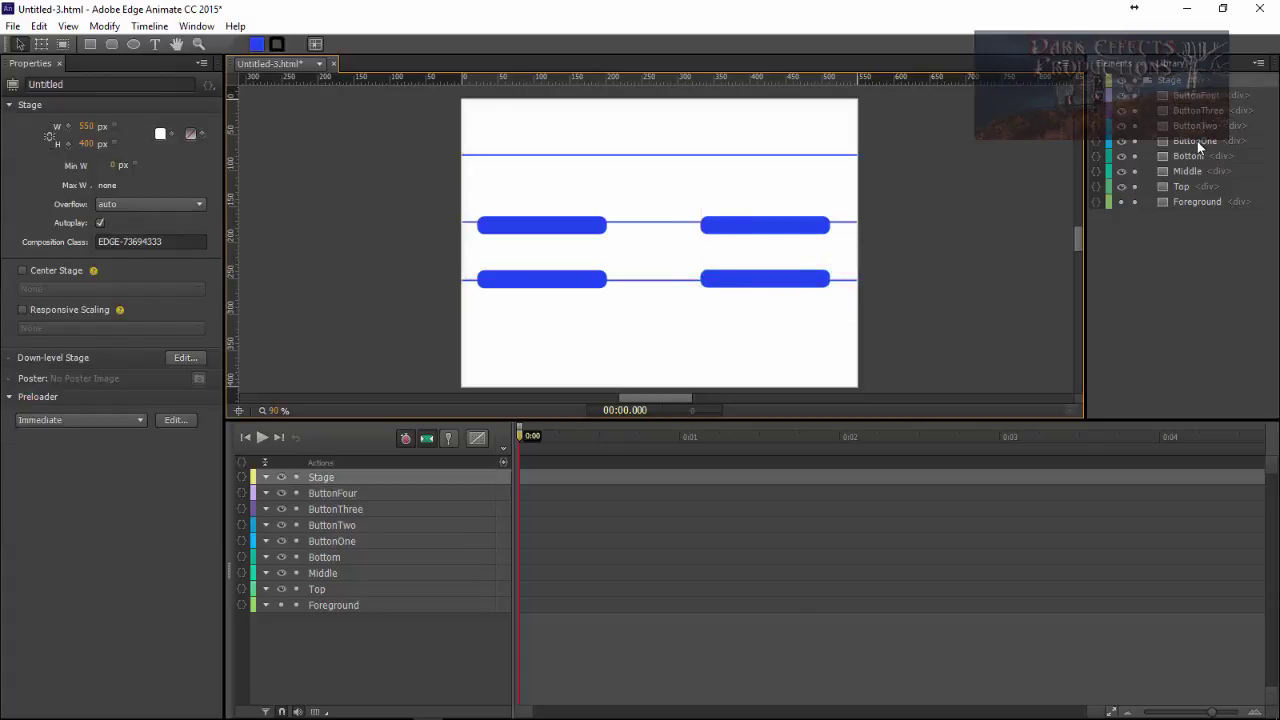
Add the text "Paul Stanley" on ButtonOne, placed at about X 39, Y 162 px
left_click(1197, 141)
left_click(155, 44)
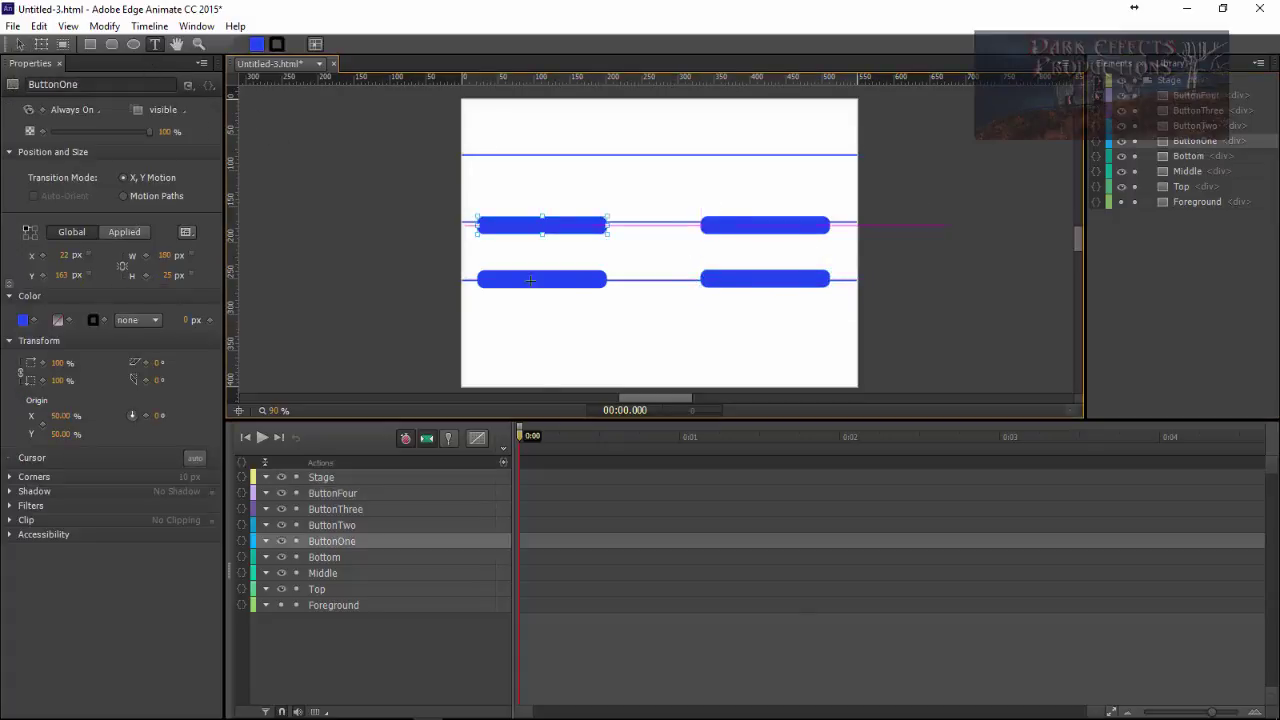
left_click(502, 234)
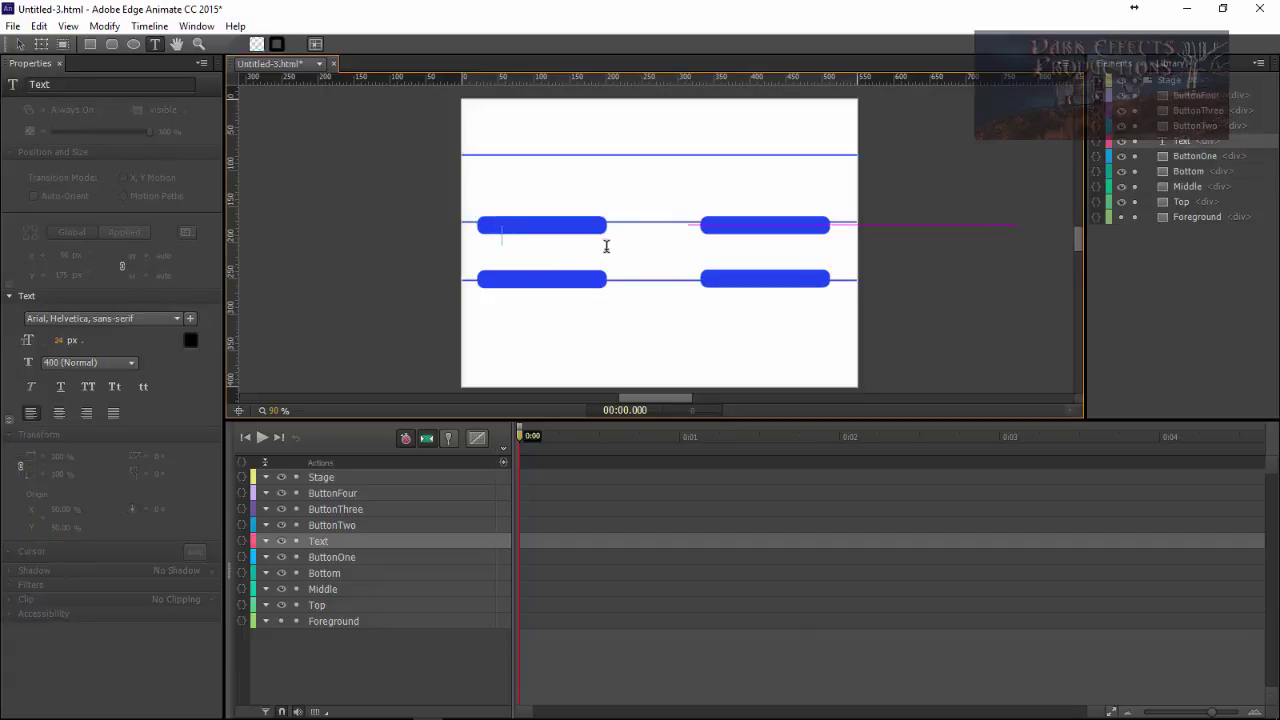
type("paul Stanley")
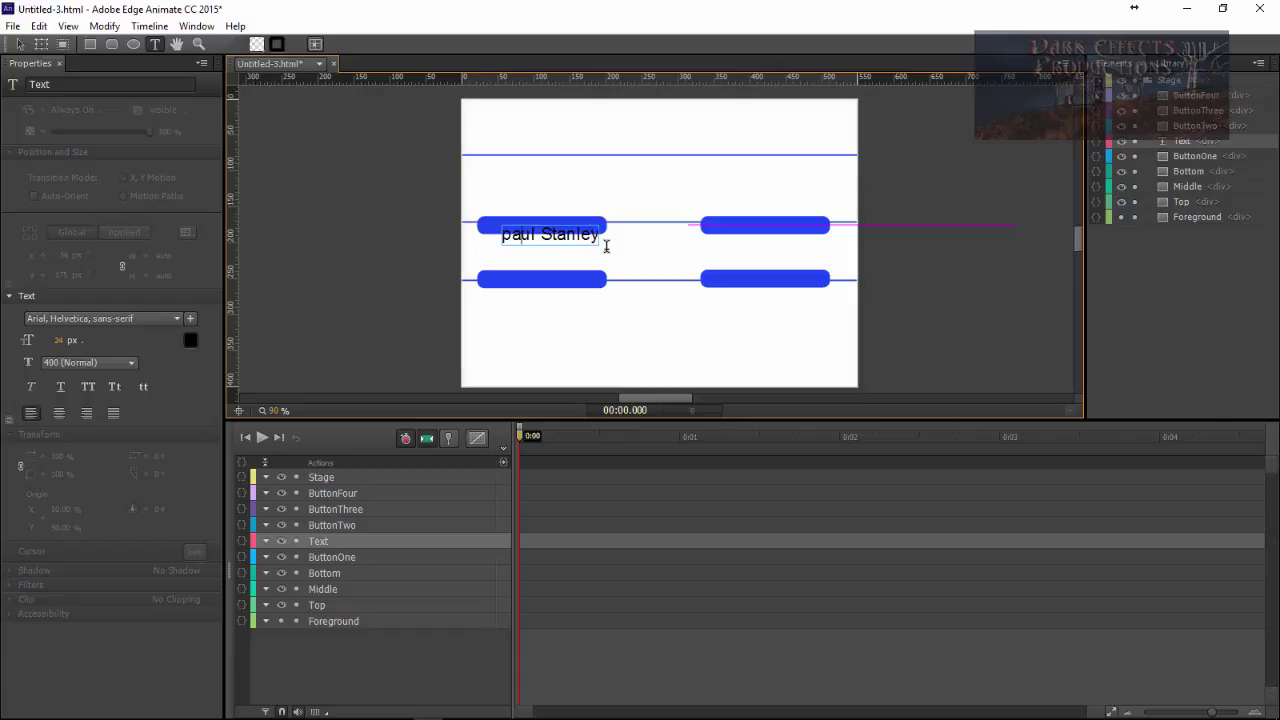
key("Home")
key("shift+Right")
type("P")
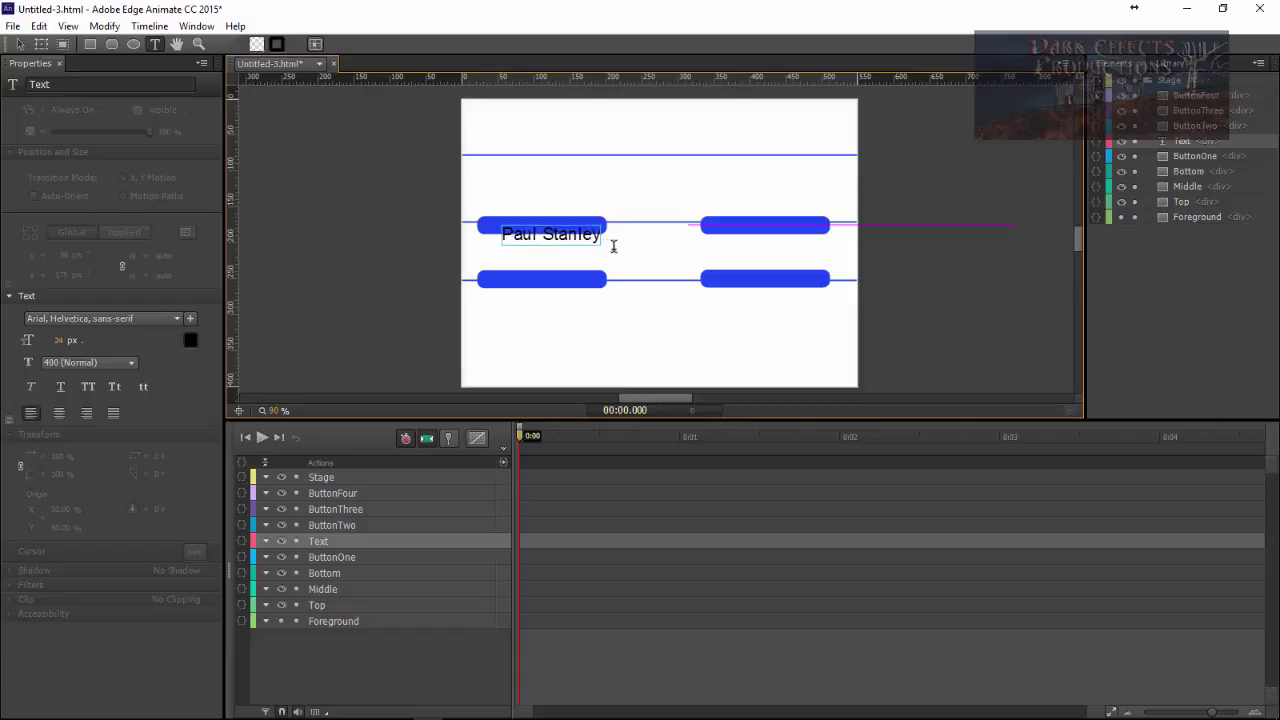
key("Escape")
key("v")
left_click_drag(562, 236, 551, 226)
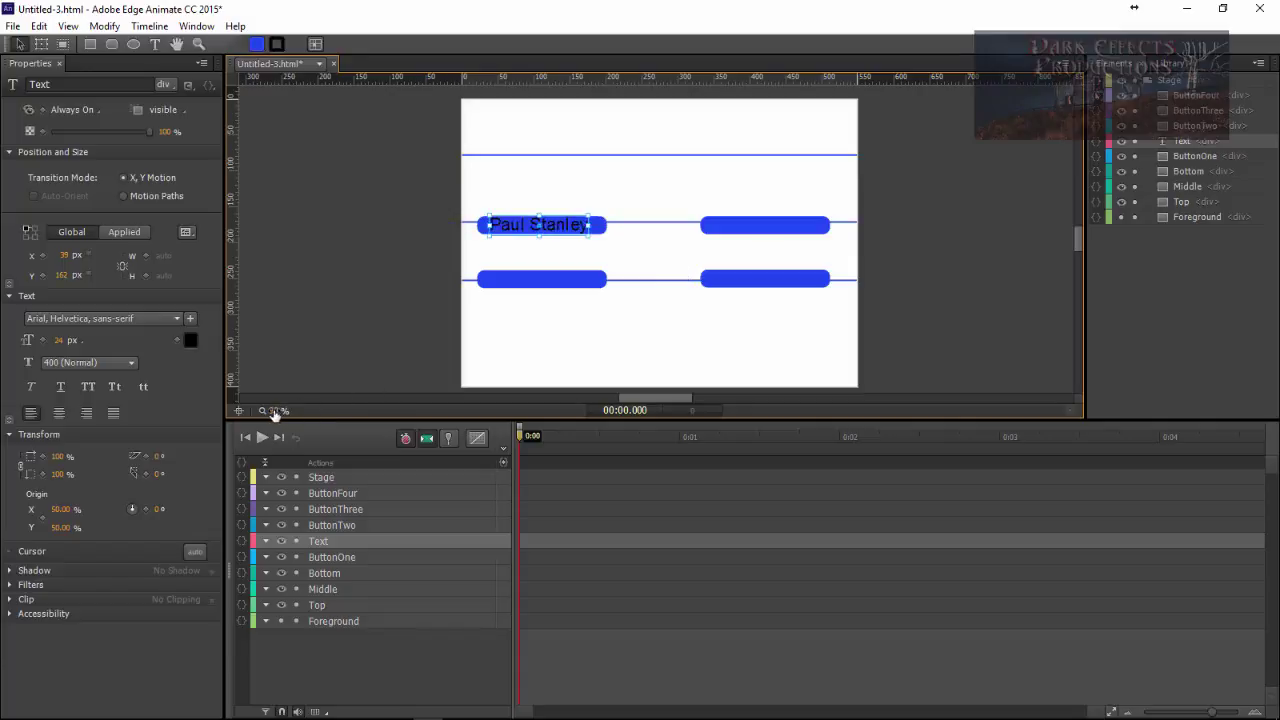
Add the text "Gene Simmons" on ButtonTwo and nest the two answer texts inside their buttons
left_click_drag(274, 410, 363, 410)
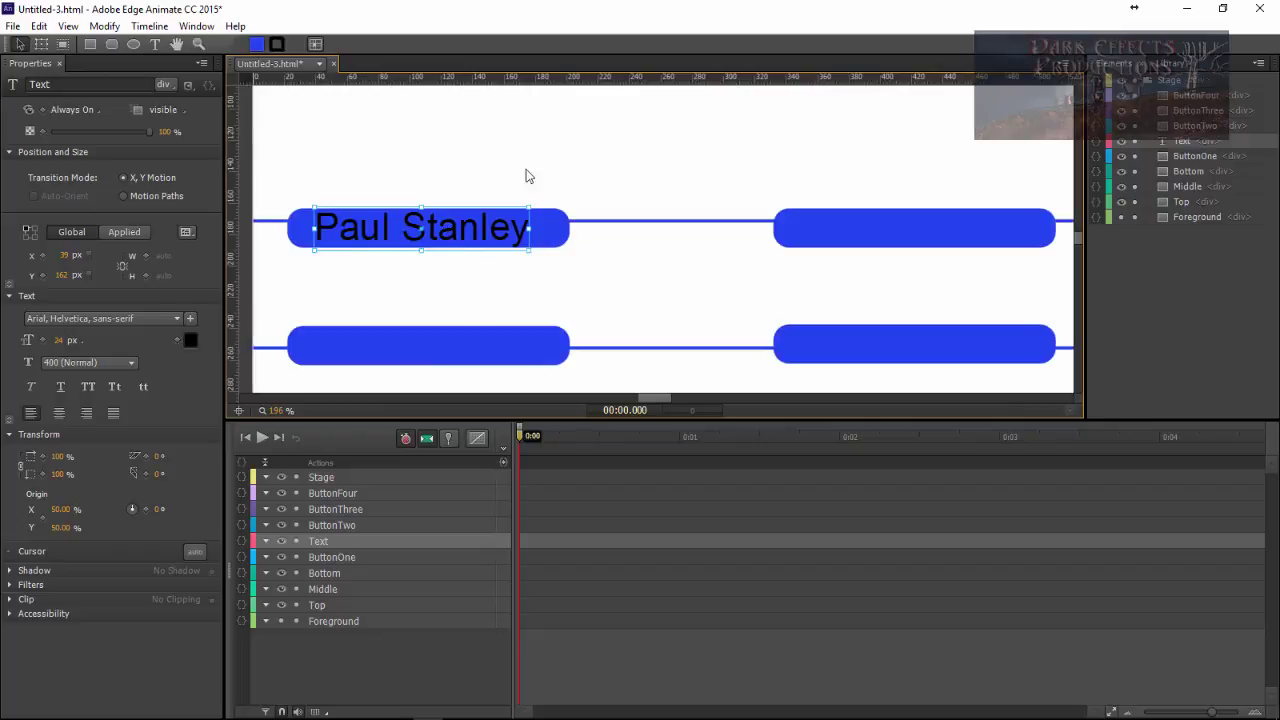
left_click(154, 44)
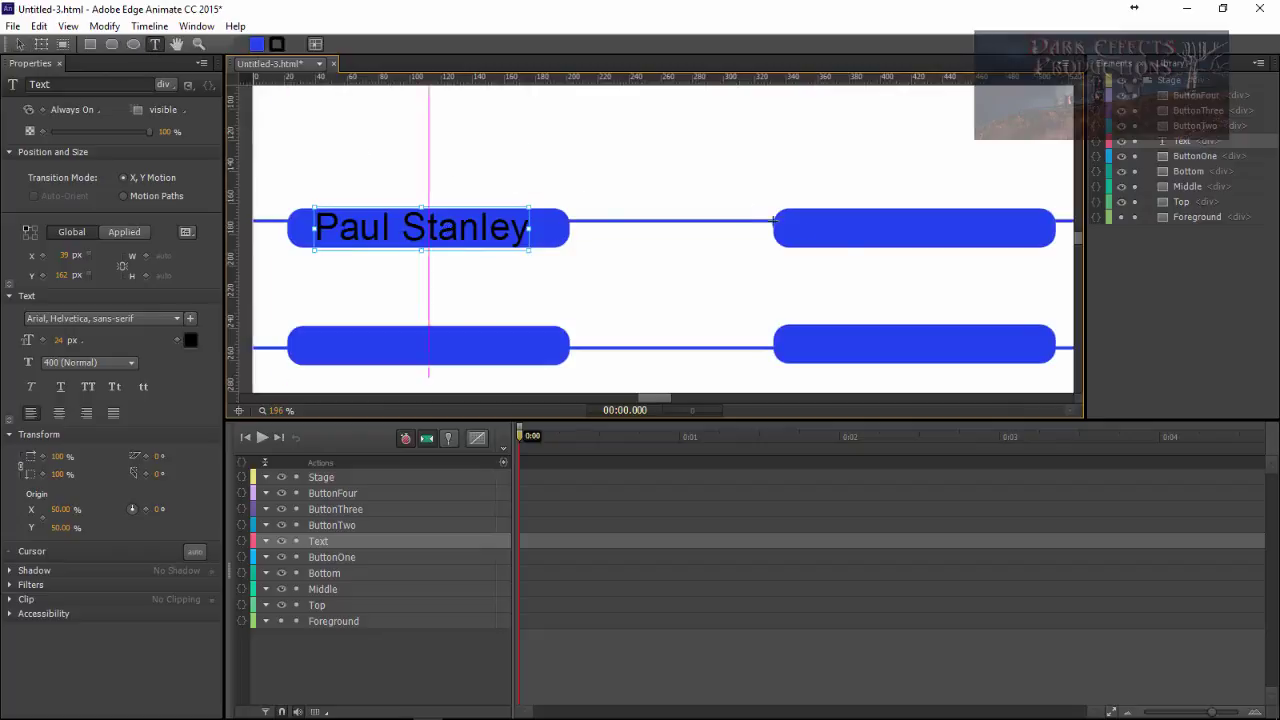
left_click(828, 226)
type("Gene Simmons")
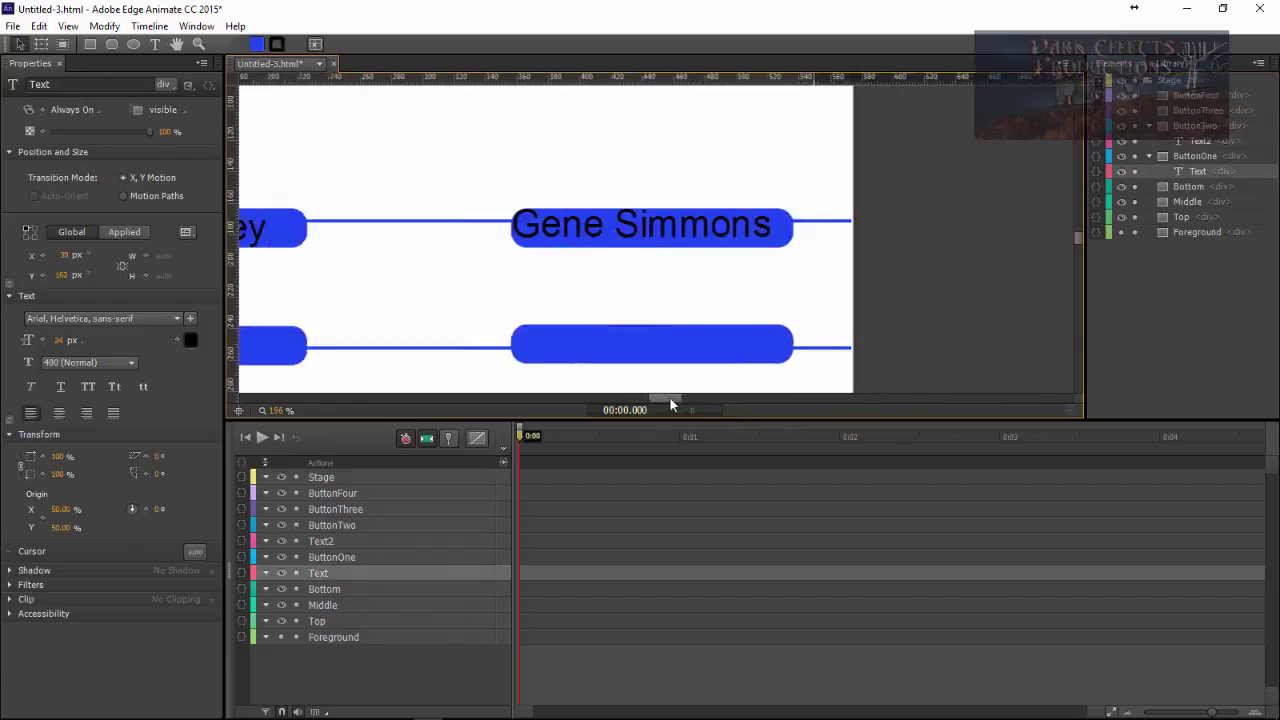
Add the text "Eric Carr" on ButtonThree and "Bruce Kulick" on ButtonFour
scroll(671, 400, "left", 3)
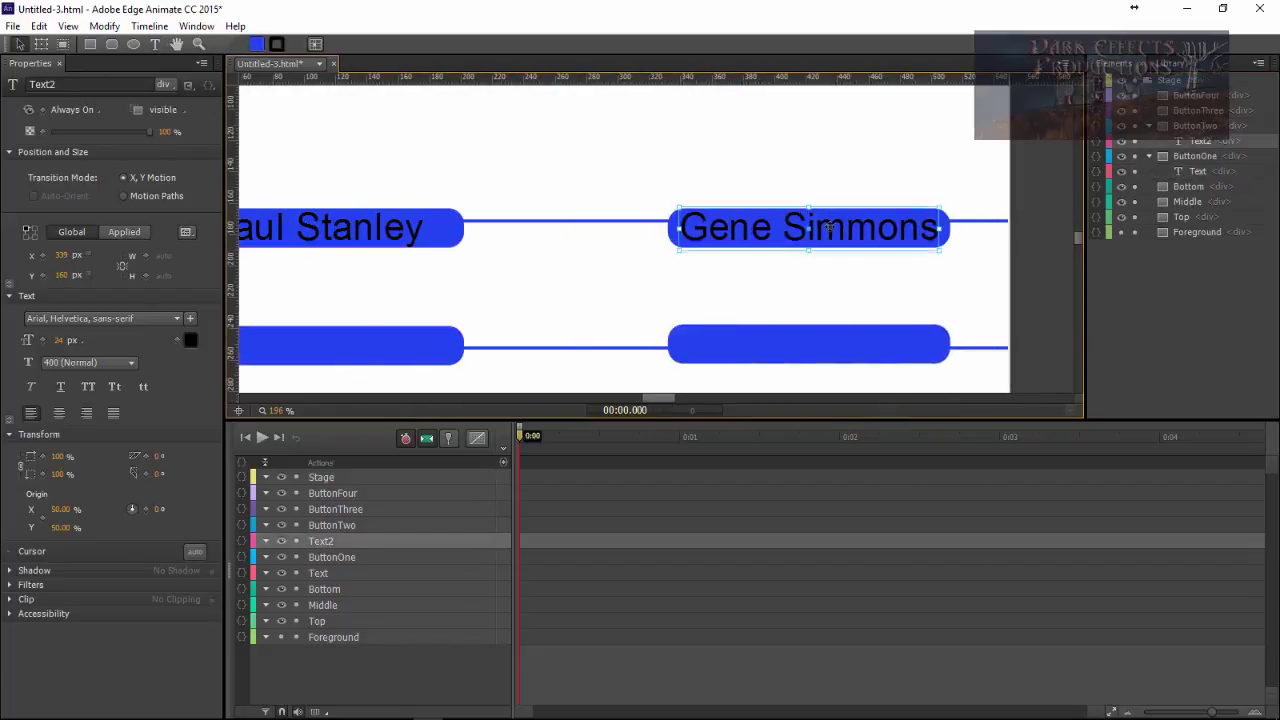
left_click(336, 348)
type("Eric Carr")
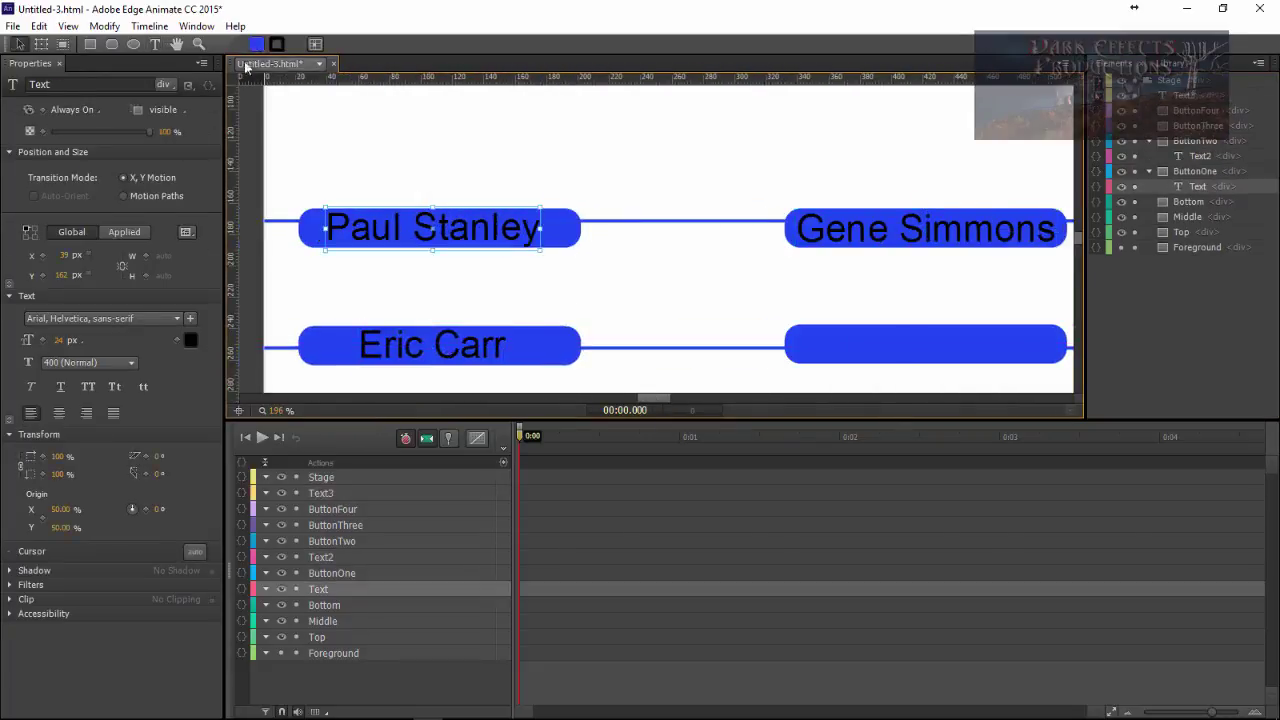
left_click_drag(665, 398, 648, 398)
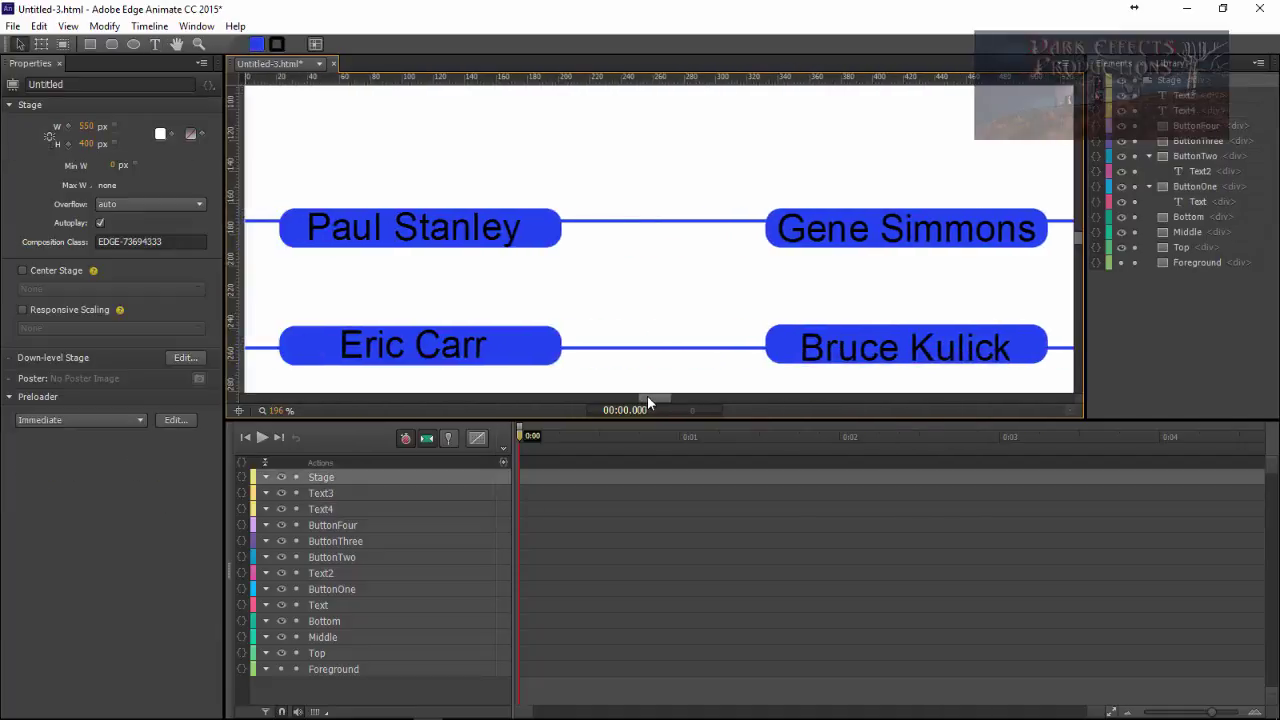
Rename the Paul Stanley text element TextOne and the Gene Simmons one TextTwo
double_click(1200, 202)
key("End")
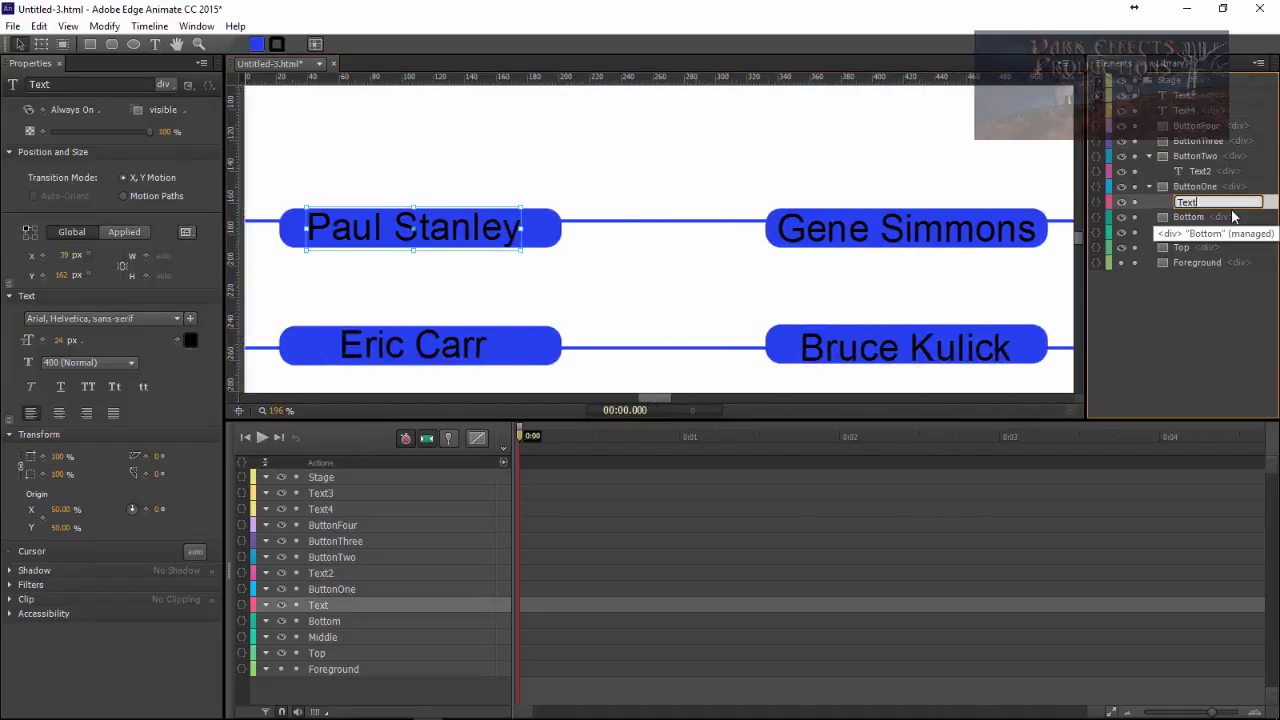
key("Return")
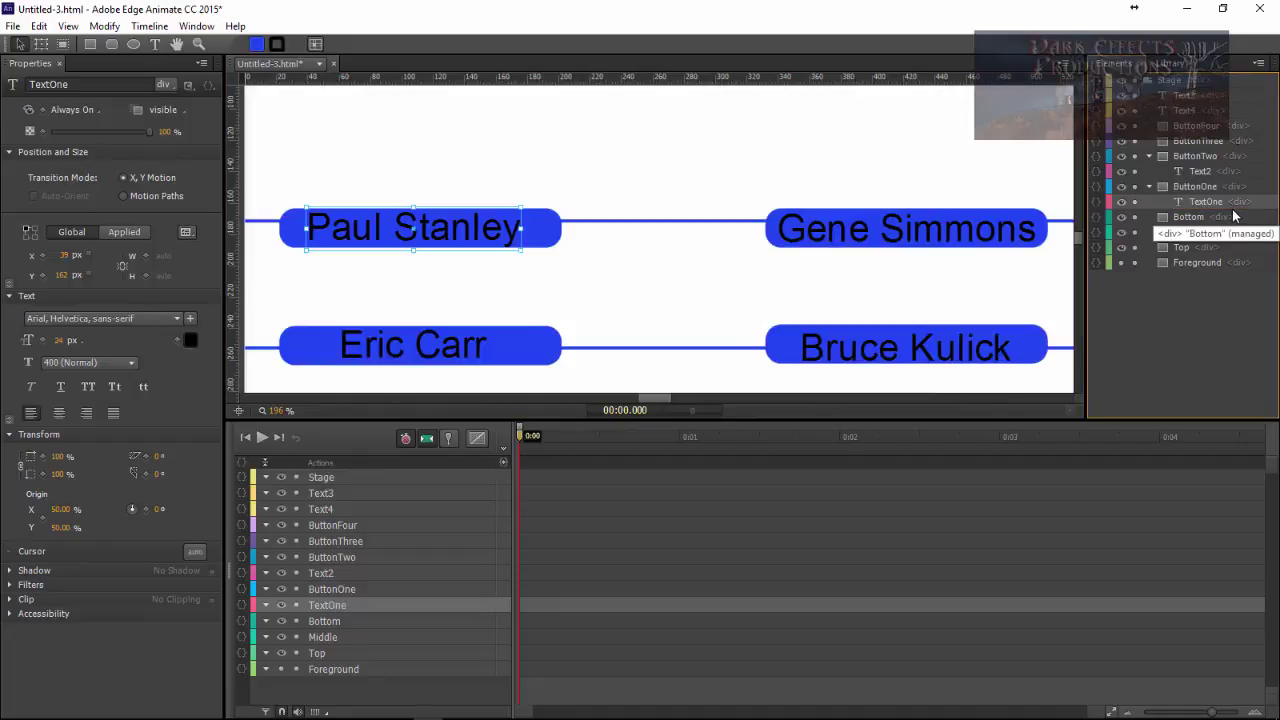
double_click(1200, 171)
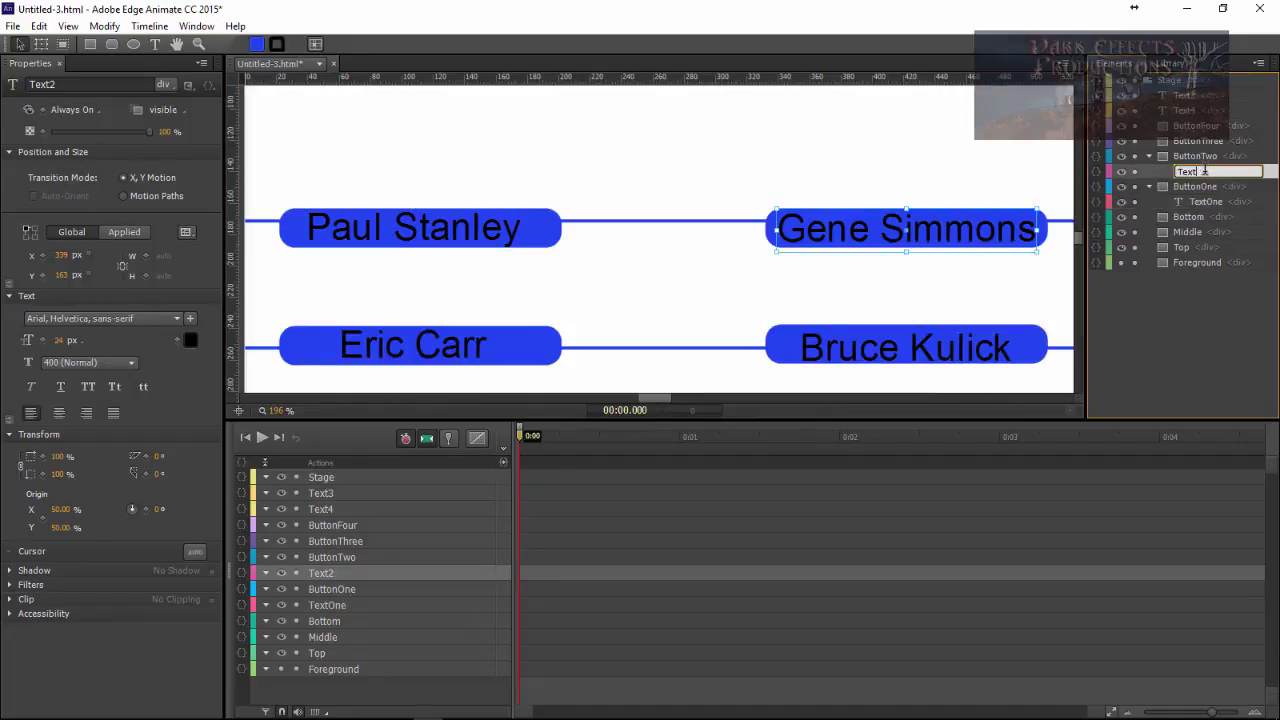
type("Two")
key("Return")
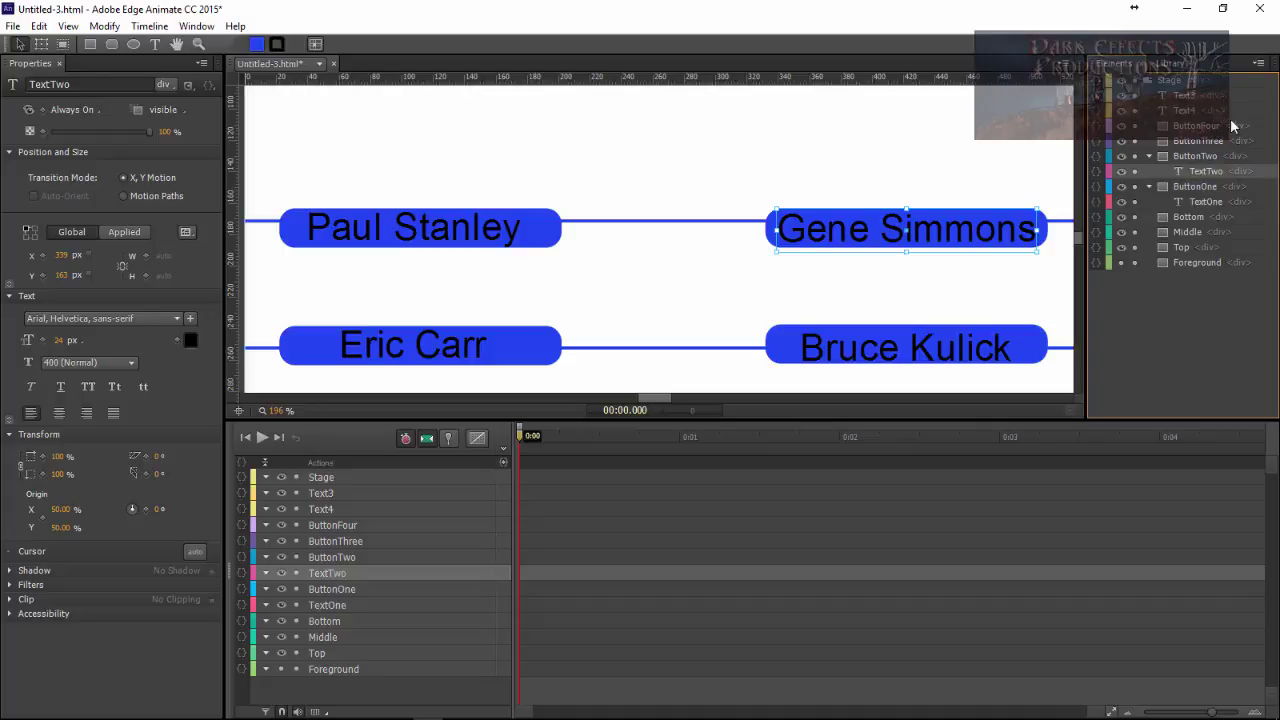
Rename Text3 as TextThree and Text4 as TextFour, and nest them inside ButtonThree and ButtonFour
double_click(1185, 95)
key("BackSpace")
type("Three")
key("Return")
double_click(1190, 110)
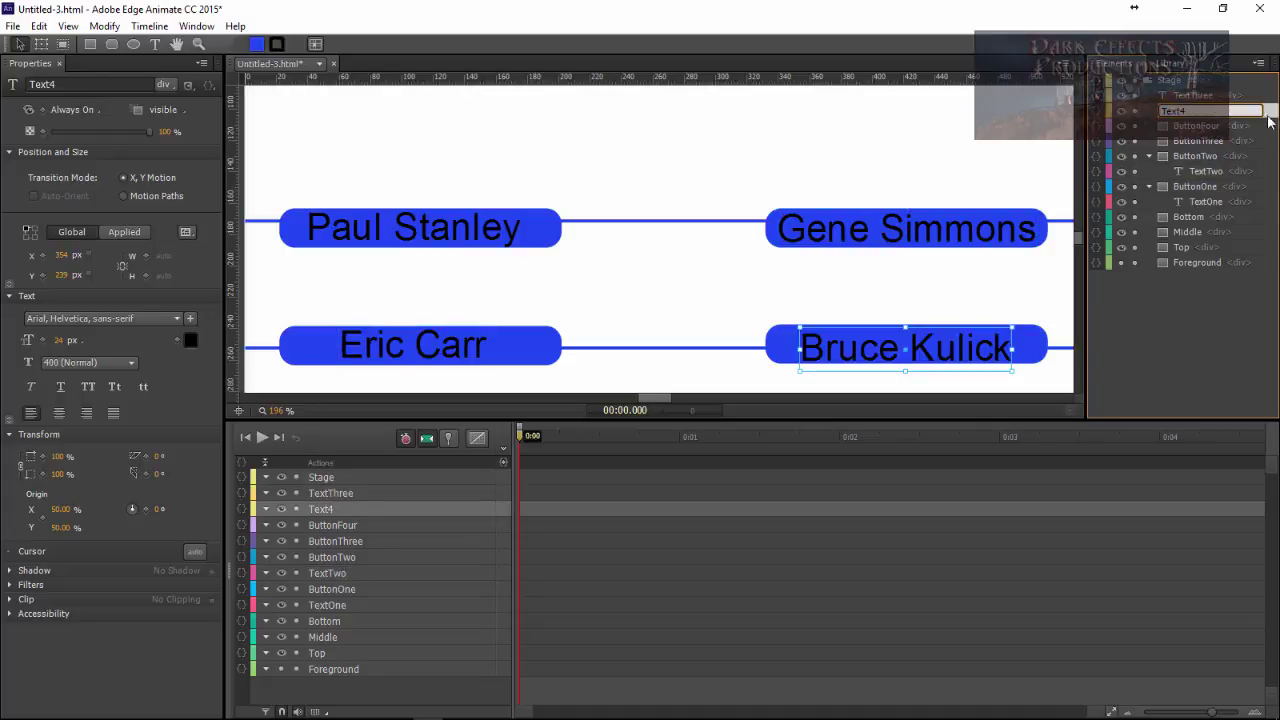
type("Four")
key("Return")
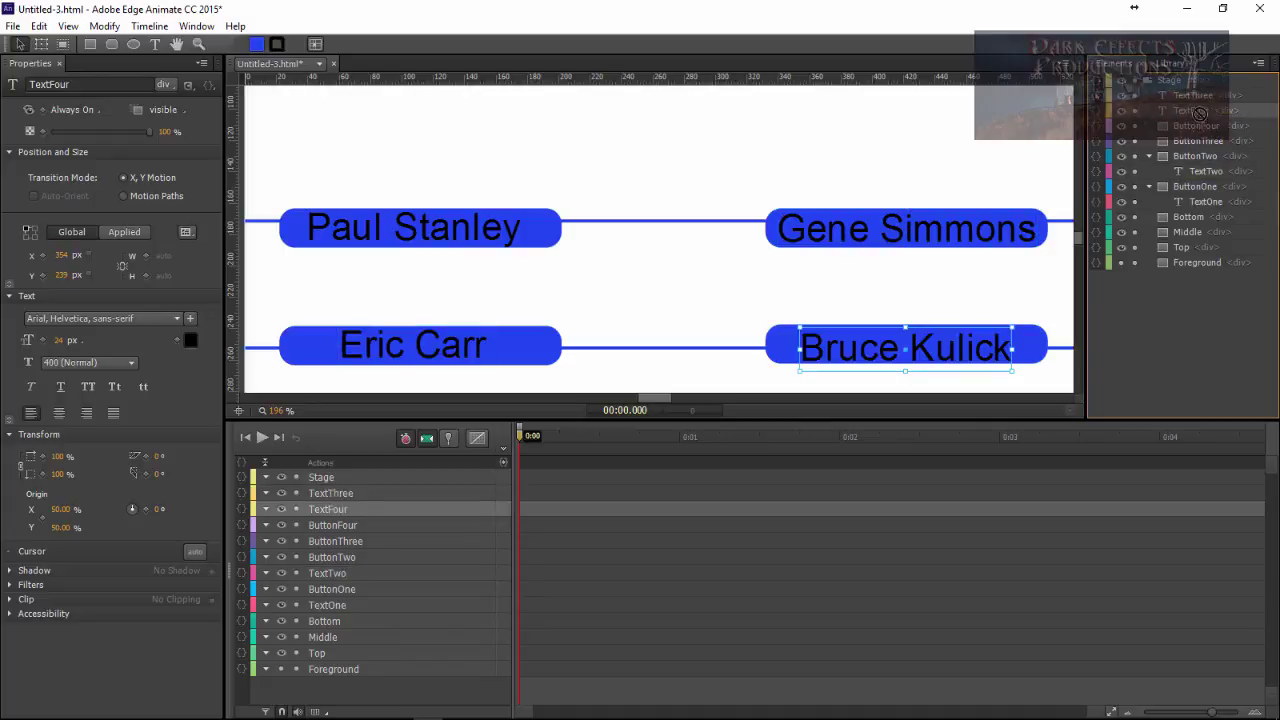
left_click_drag(1200, 113, 1218, 128)
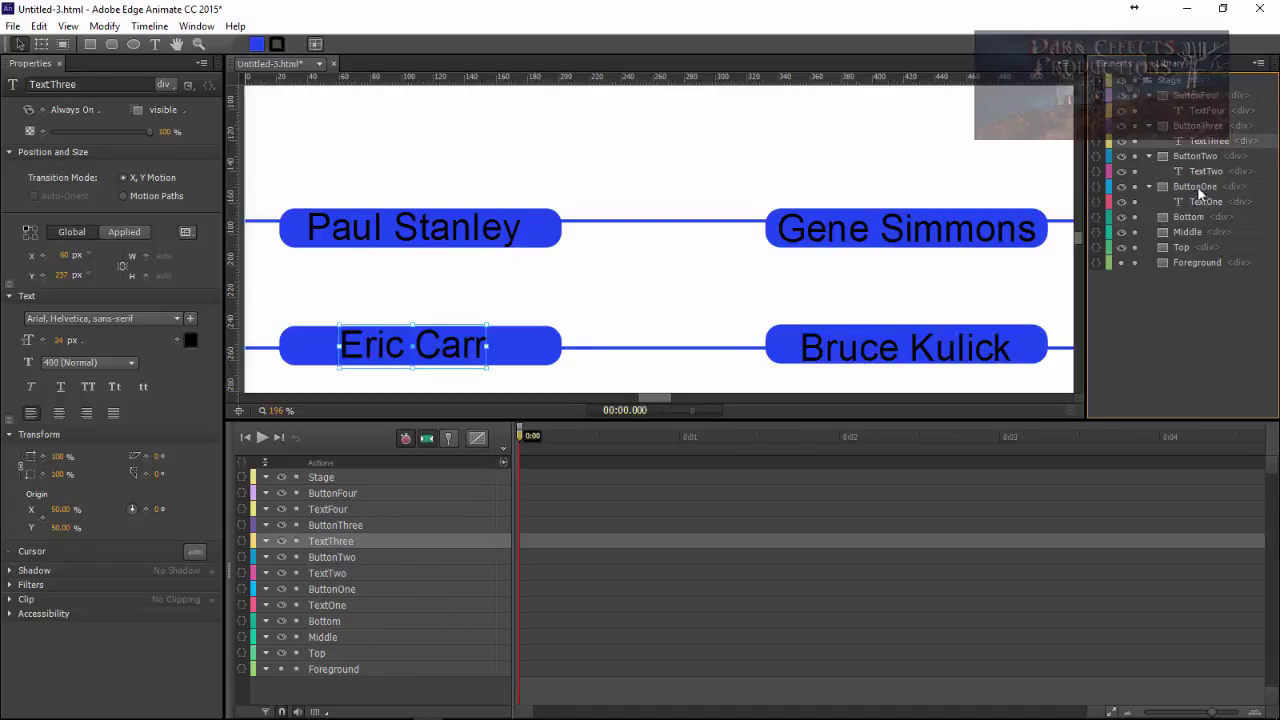
Move the Middle line down to Y about 173 px so it runs through the vertical centre of the upper buttons
left_click(111, 44)
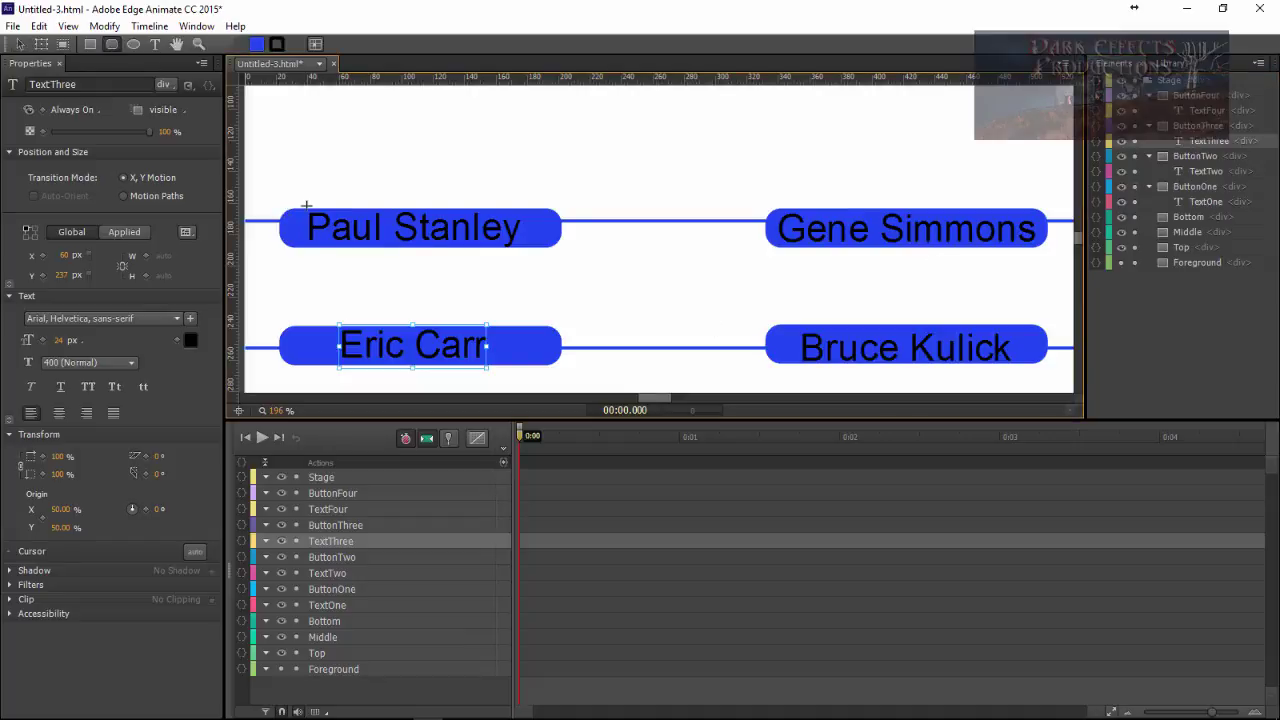
key("v")
left_click_drag(572, 256, 426, 202)
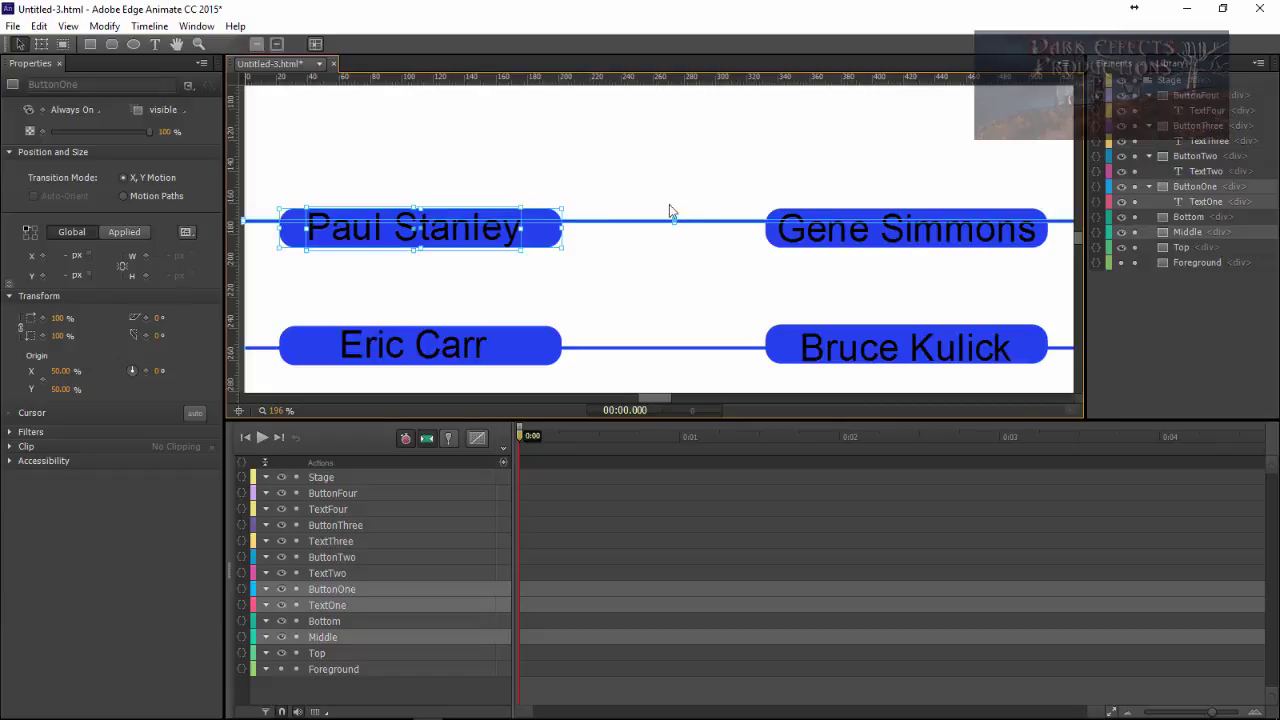
left_click(672, 220)
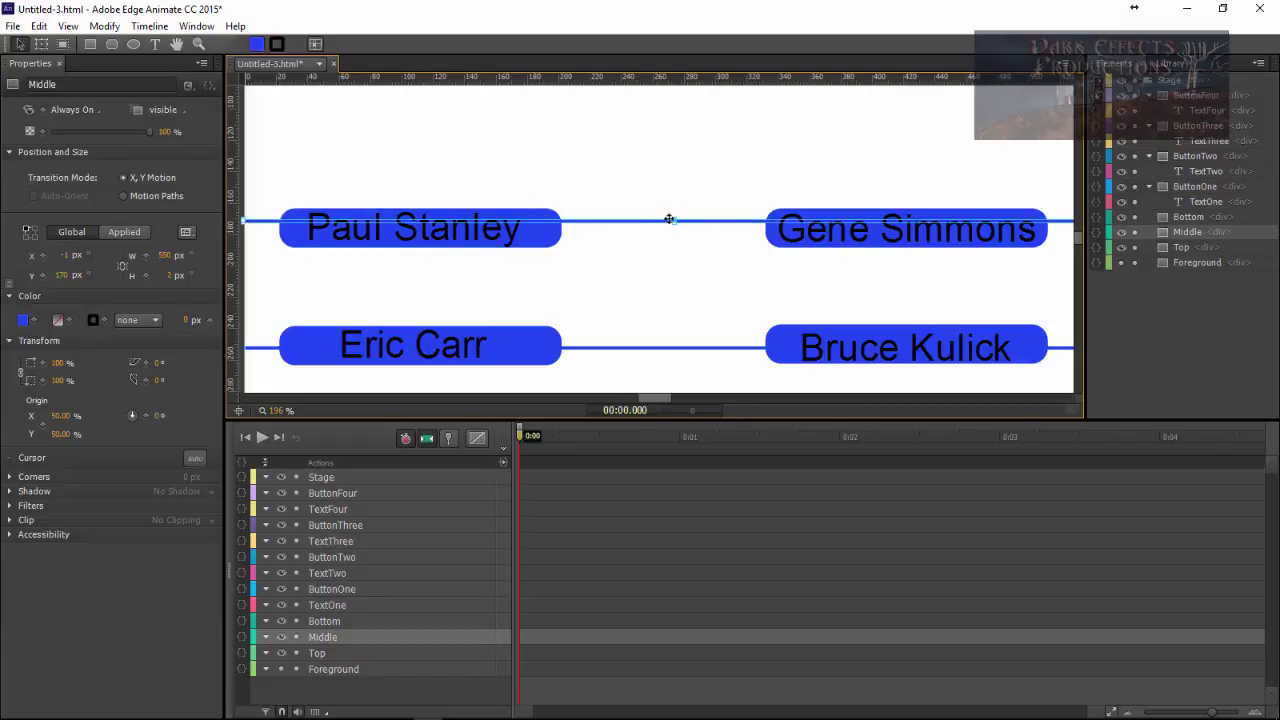
left_click_drag(661, 221, 661, 226)
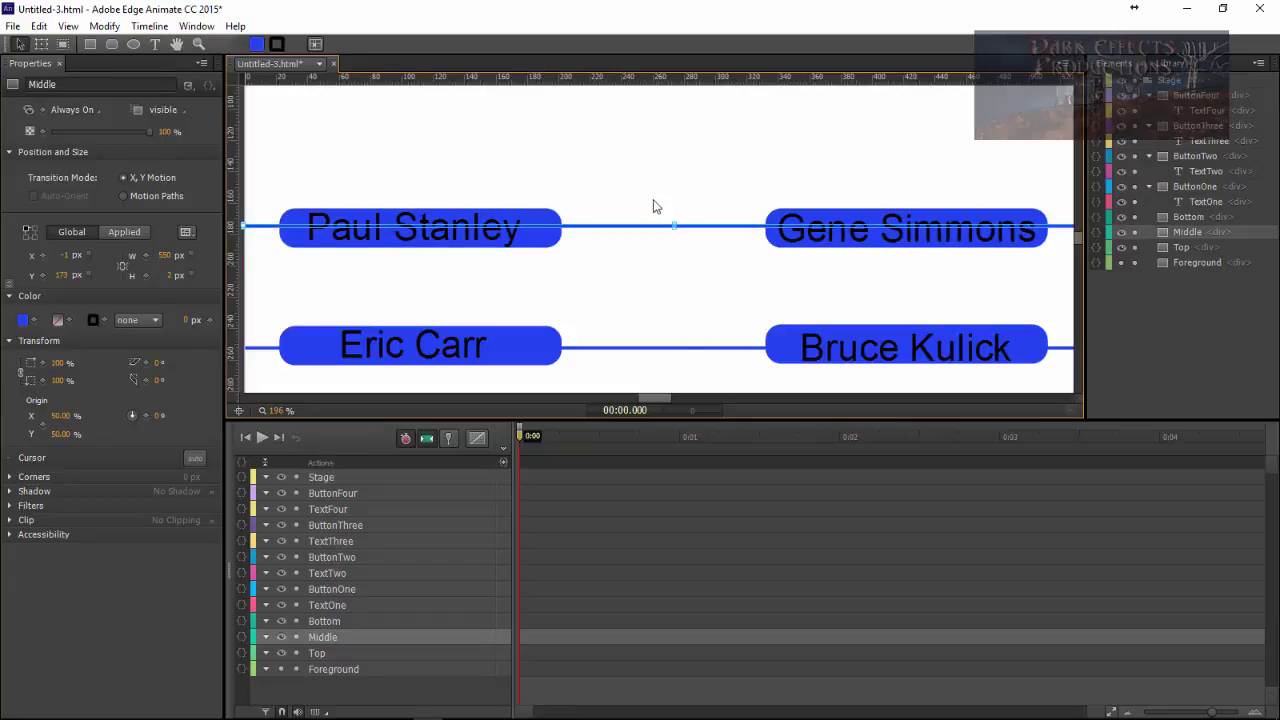
Nudge the Bottom line up and the Middle line down slightly so each runs through the centre of its button row
left_click(655, 205)
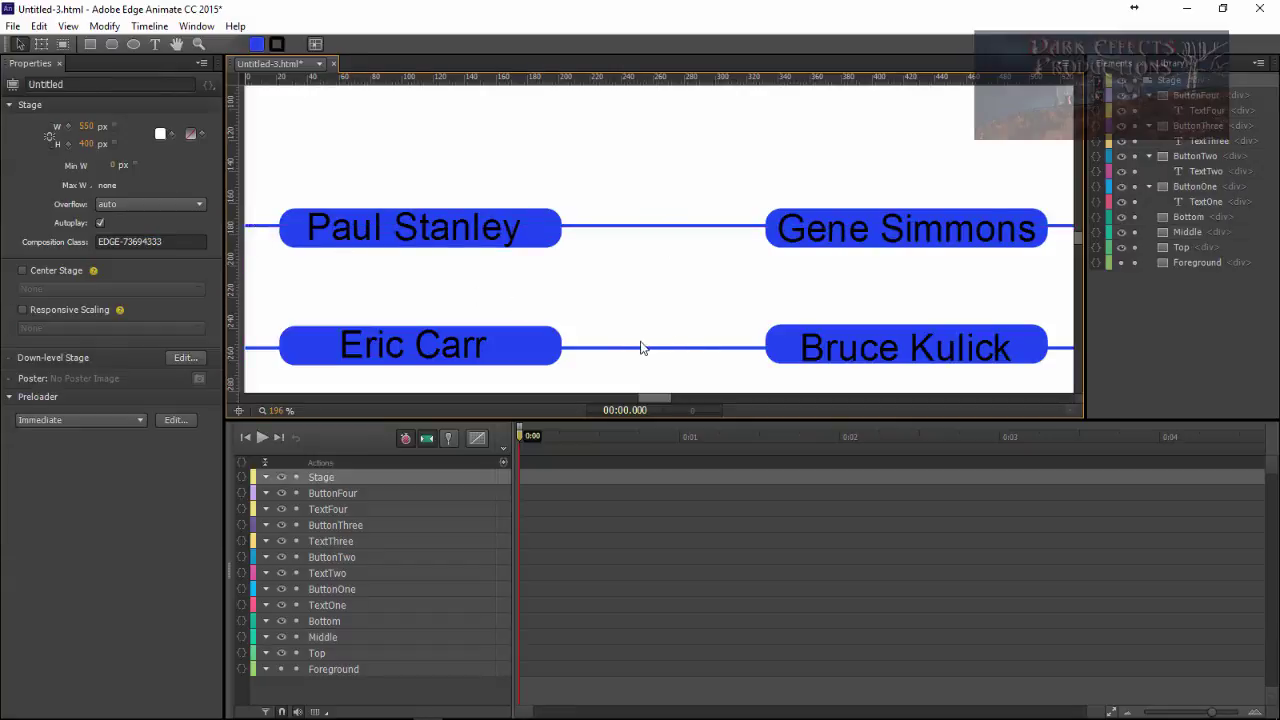
left_click(646, 349)
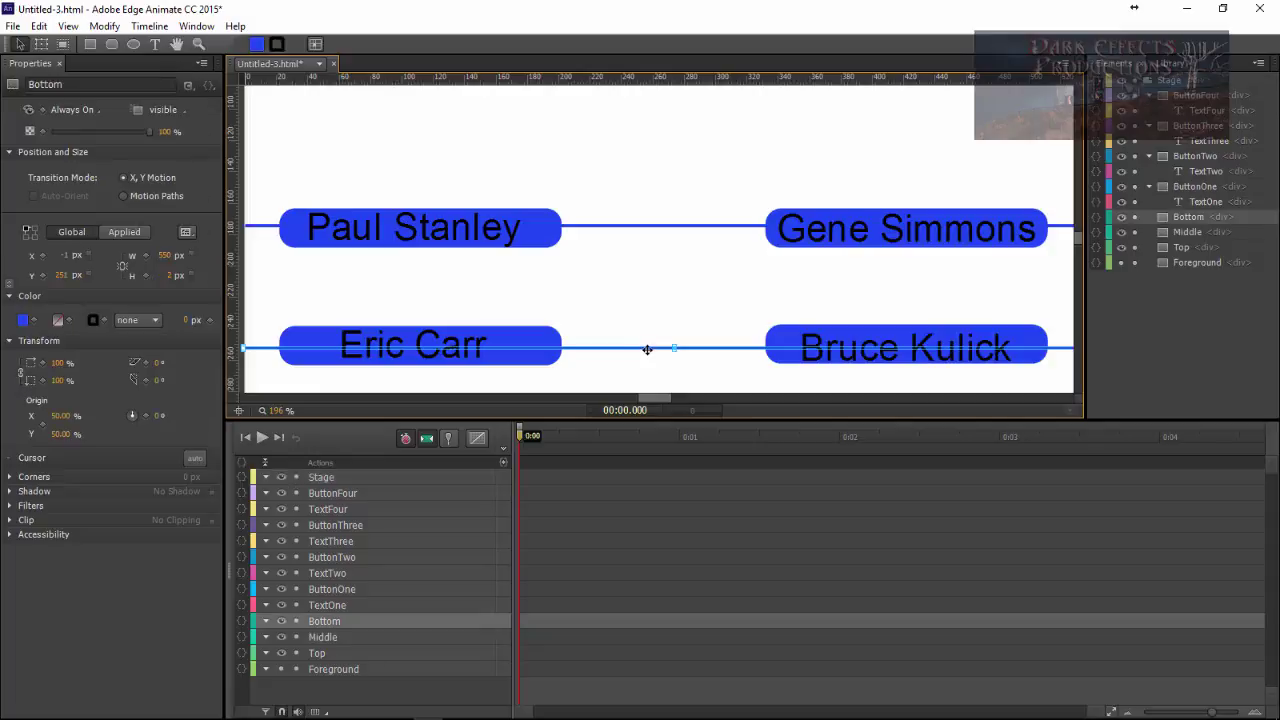
left_click(640, 309)
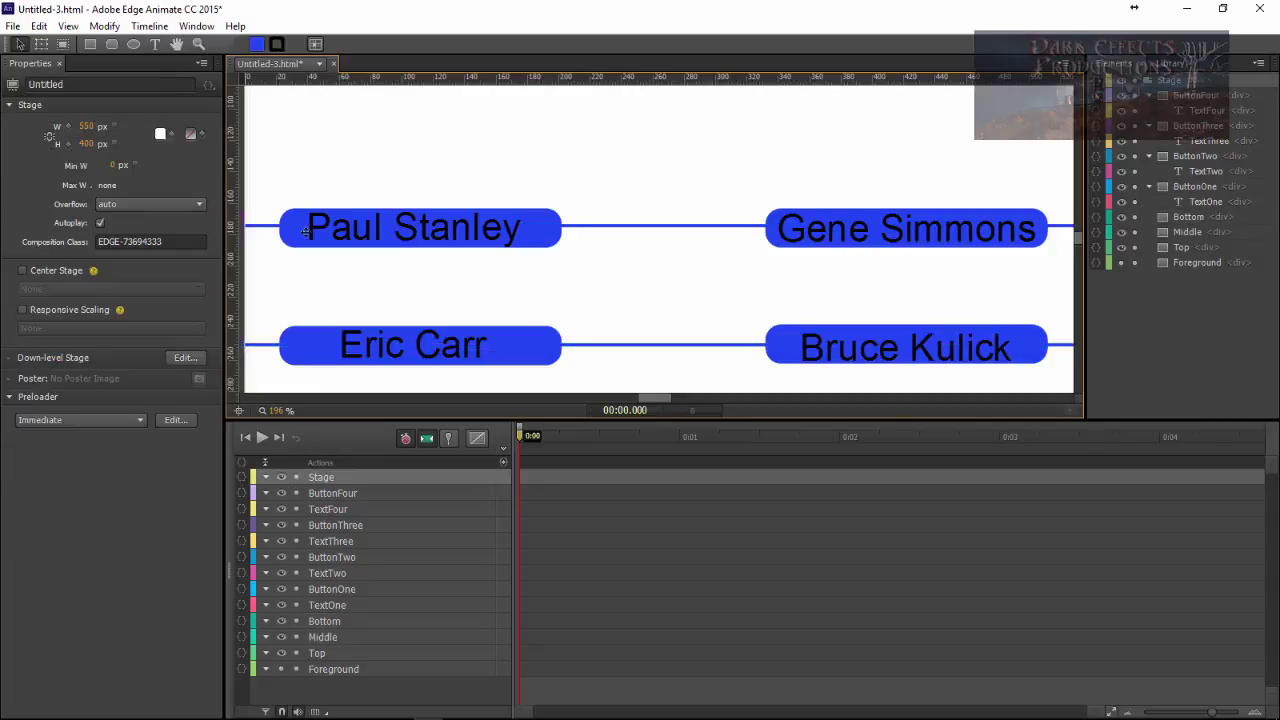
left_click(629, 228)
left_click(644, 213)
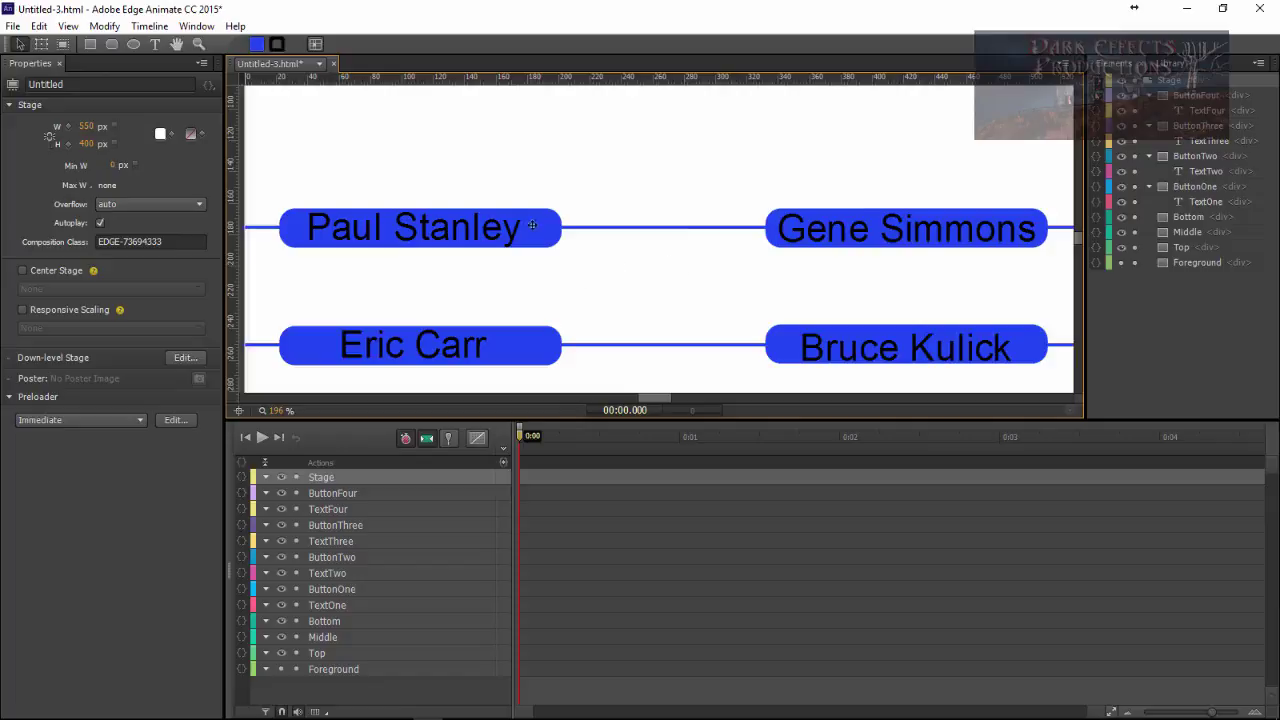
Draw a rounded rectangle about 180 by 25 px exactly over ButtonOne and name it ButtonOneCover
left_click(112, 45)
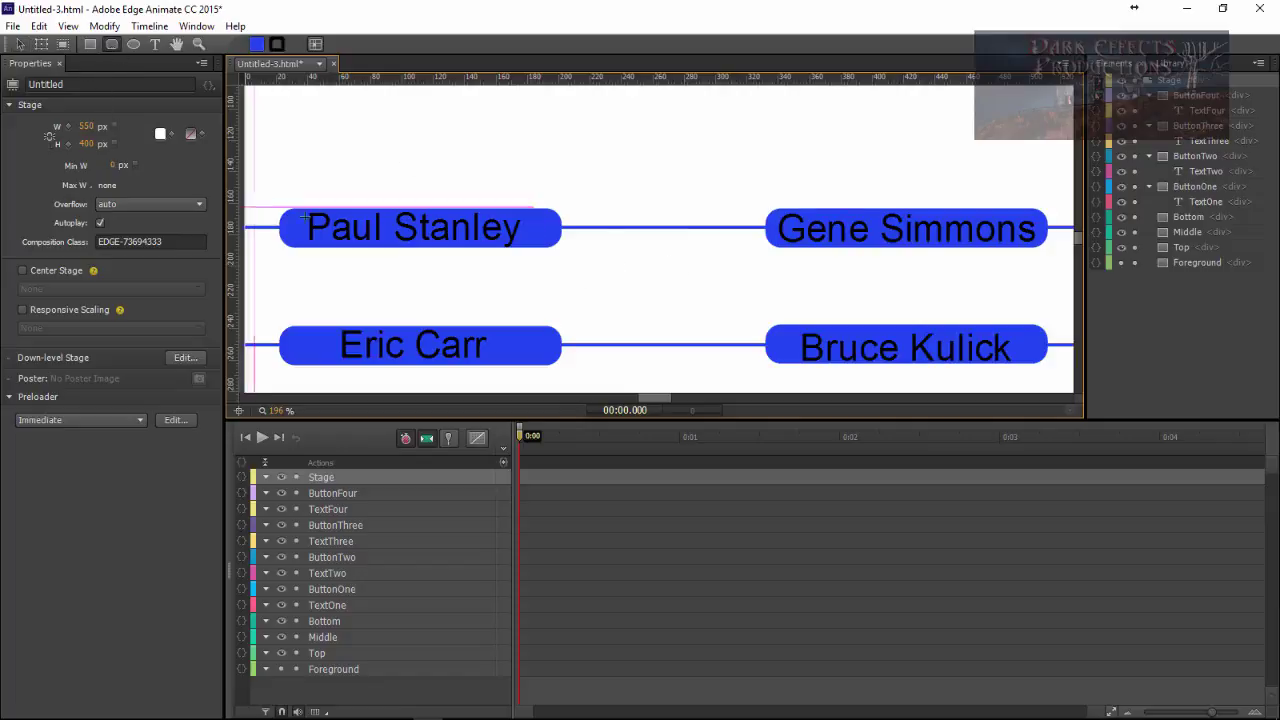
mouse_move(280, 210)
left_mouse_down()
mouse_move(434, 246)
mouse_move(561, 247)
left_mouse_up()
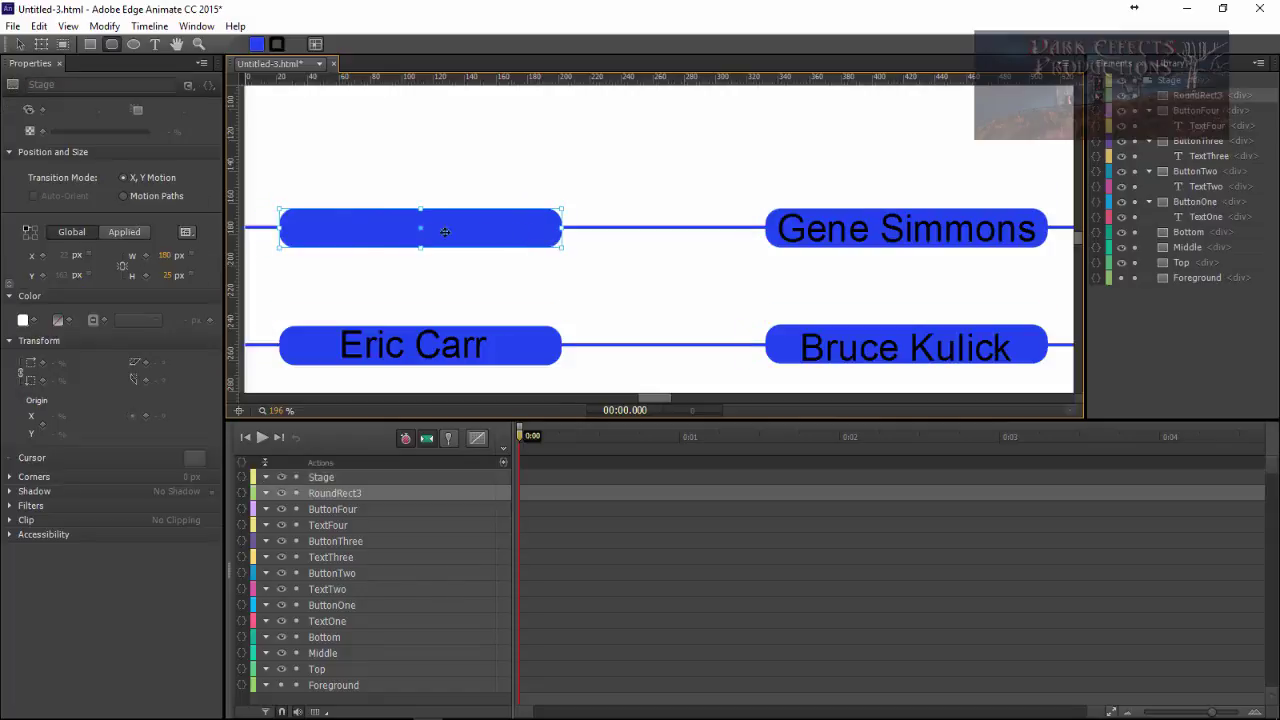
double_click(1190, 95)
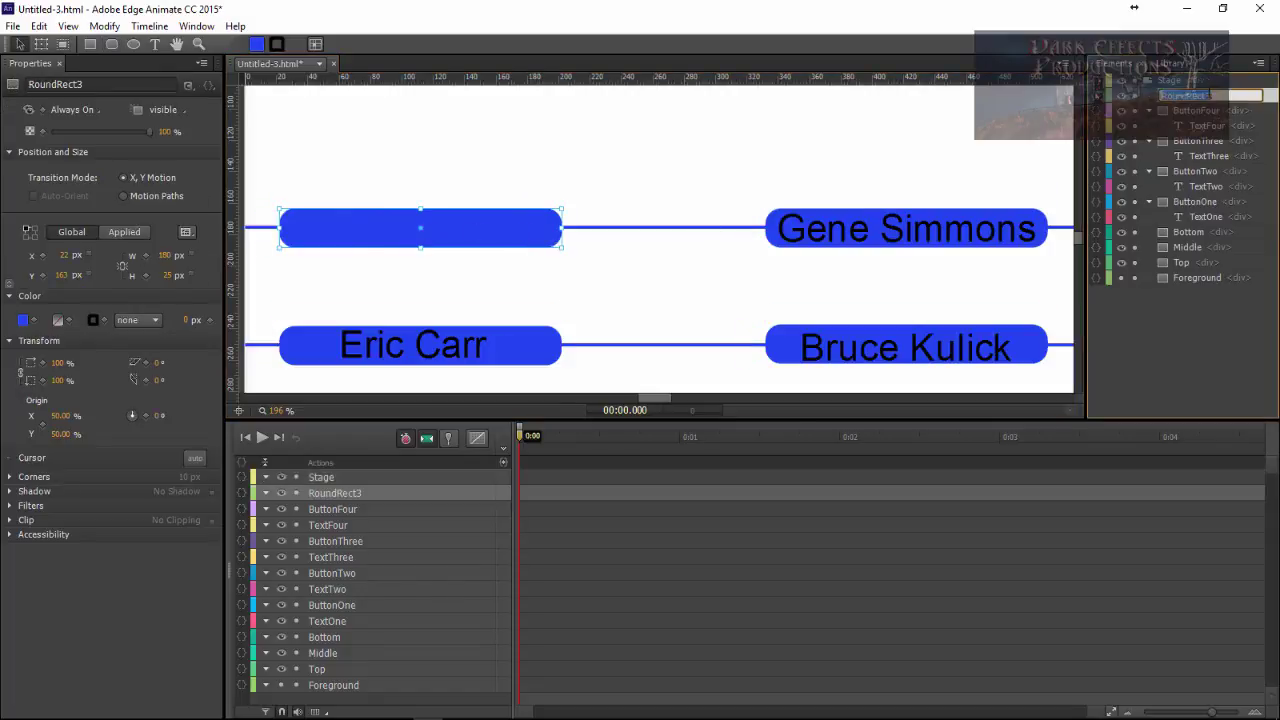
type("ButtonOneCover")
key("Return")
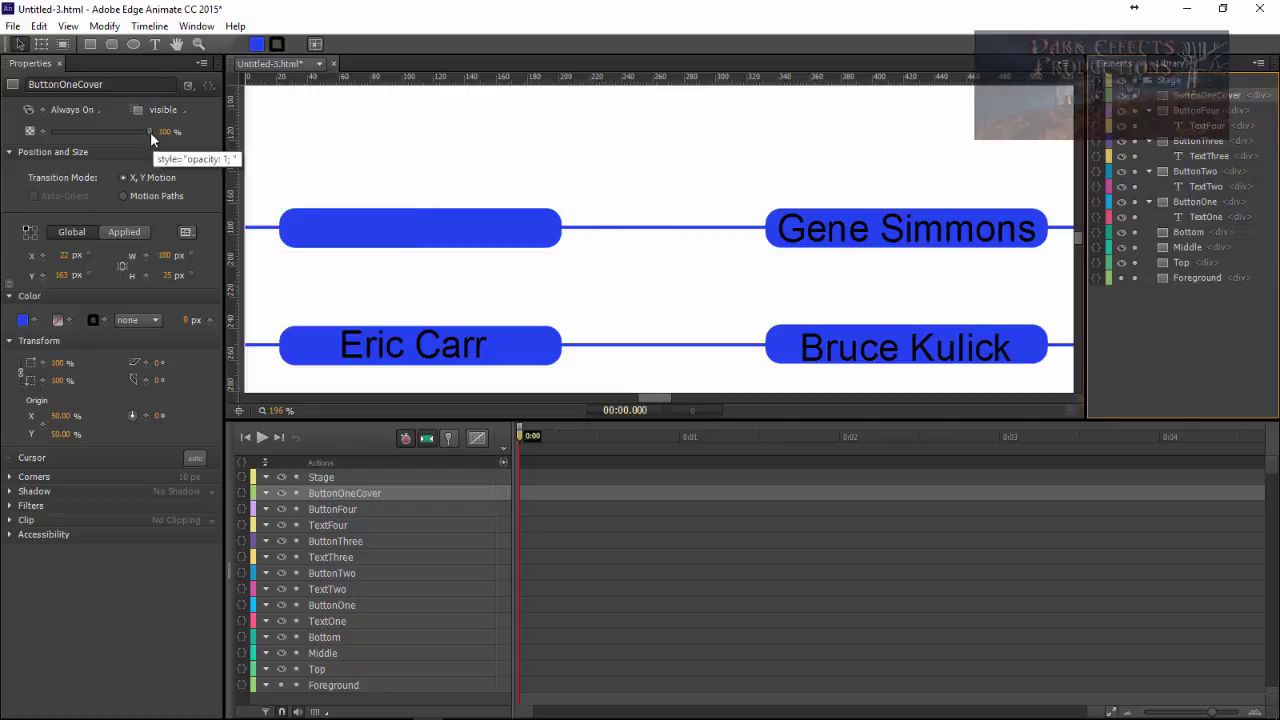
Set ButtonOneCover's opacity to 0% and duplicate it three times
left_click_drag(150, 131, 48, 131)
left_click(1207, 96)
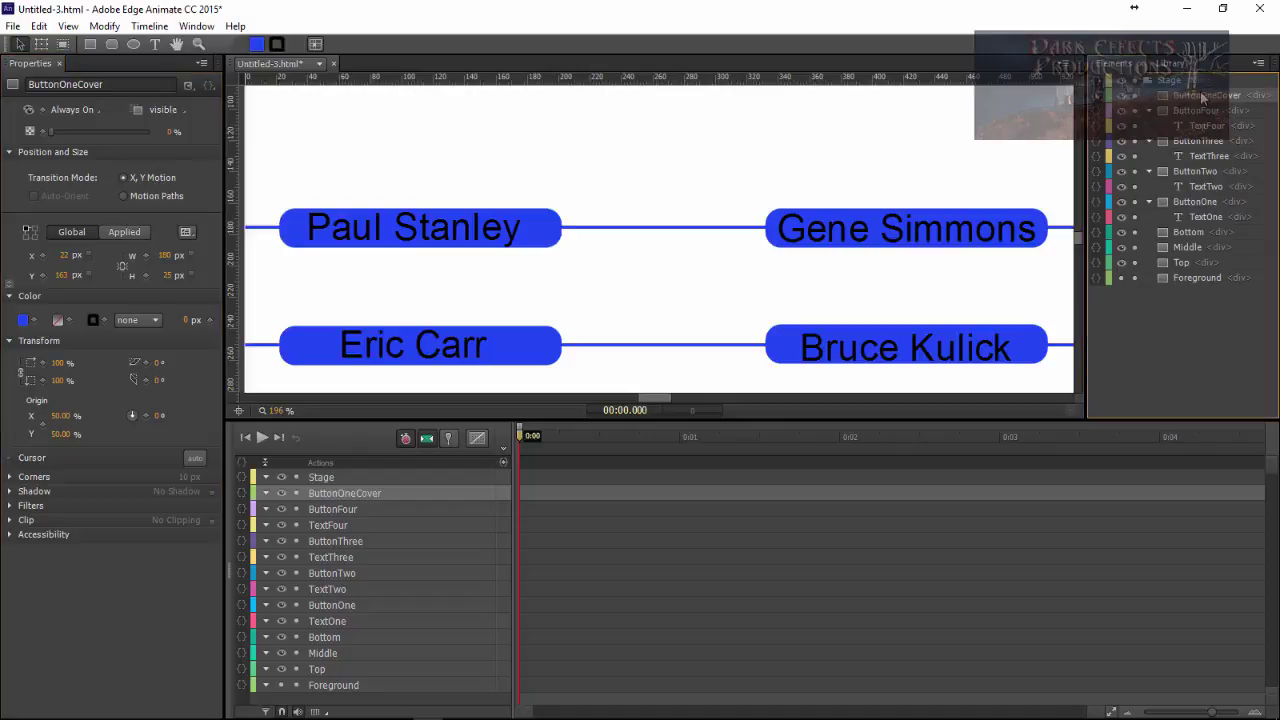
key("ctrl+d")
key("ctrl+d")
key("ctrl+d")
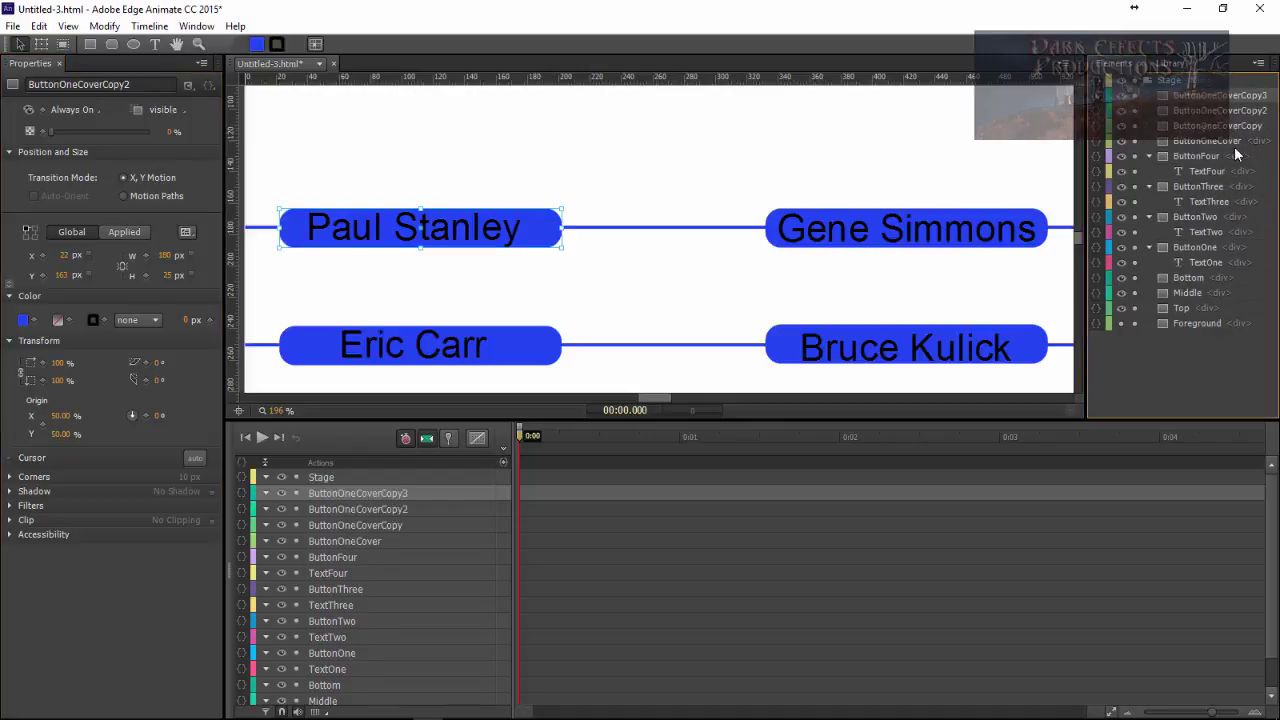
Rename the three cover copies ButtonTwoCover, ButtonThreeCover and ButtonFourCover
double_click(1213, 127)
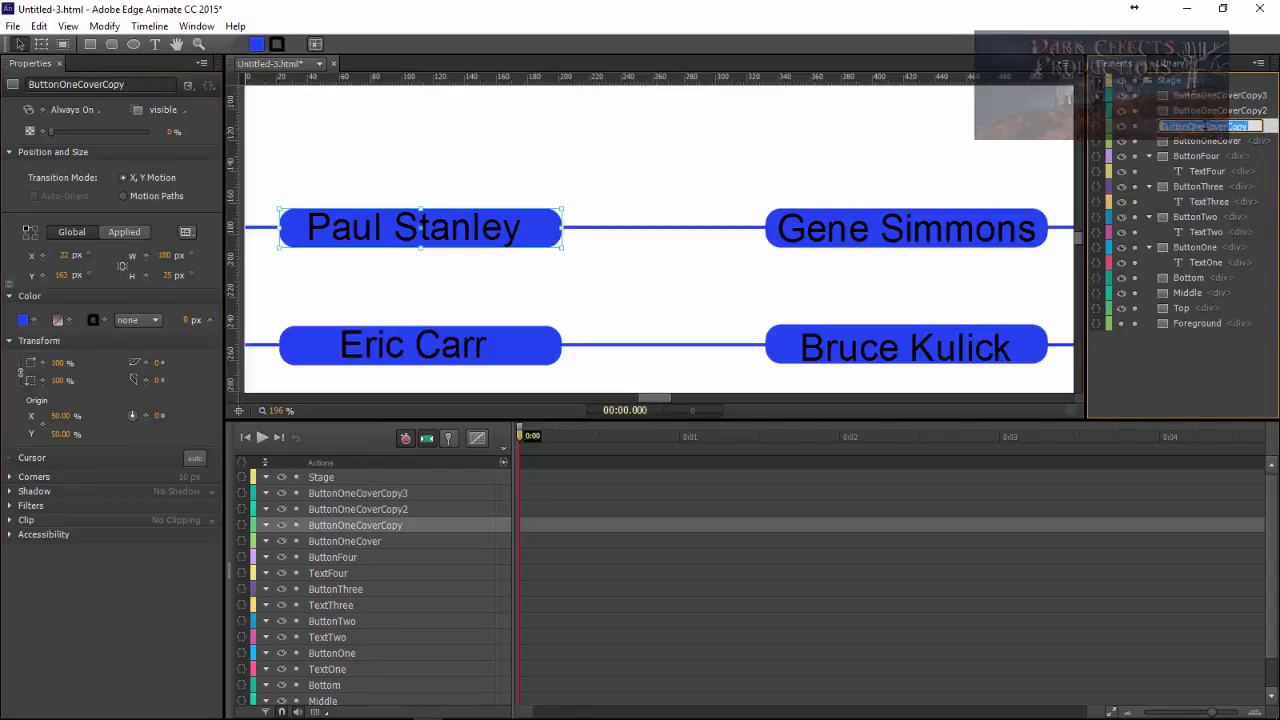
left_click(1193, 127)
type("Two")
key("BackSpace")
double_click(1219, 111)
type("Three")
double_click(1219, 96)
type("Four")
double_click(1237, 96)
left_click_drag(1188, 96, 1212, 94)
key("BackSpace")
Reorder the covers in the element stack from ButtonOneCover down to ButtonFourCover
left_click(1207, 141)
mouse_move(1214, 145)
left_mouse_down()
mouse_move(1207, 109)
mouse_move(1216, 128)
left_mouse_up()
left_click(1220, 142)
Rearrange the element stack so each button and its text sit directly beneath the matching cover
left_click(1201, 245)
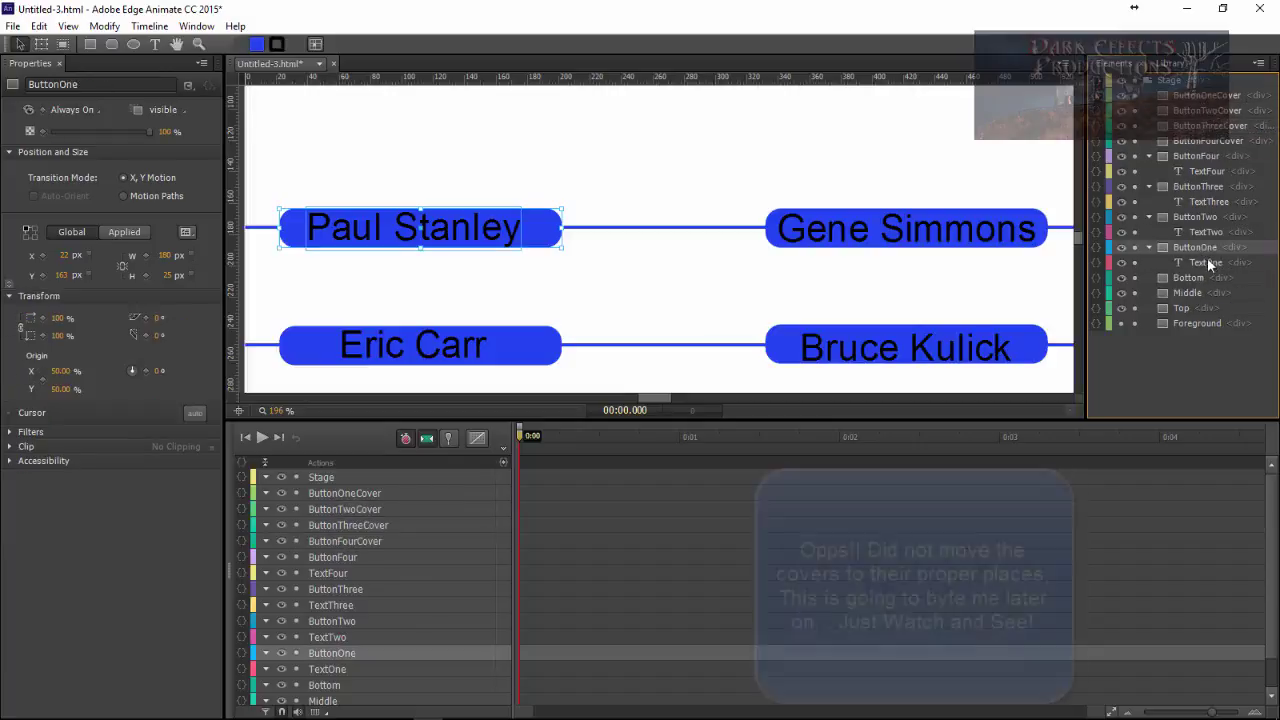
left_click_drag(1203, 112, 1205, 111)
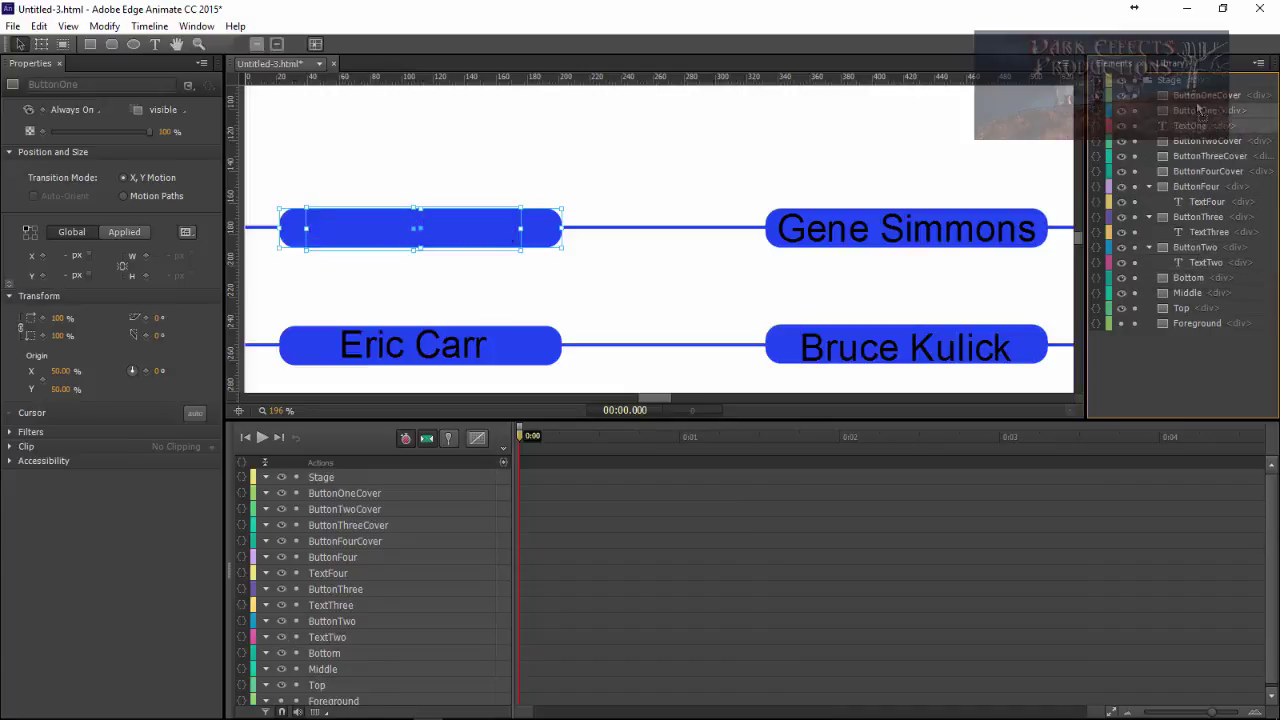
left_click_drag(1197, 243, 1200, 196)
left_click(1154, 354)
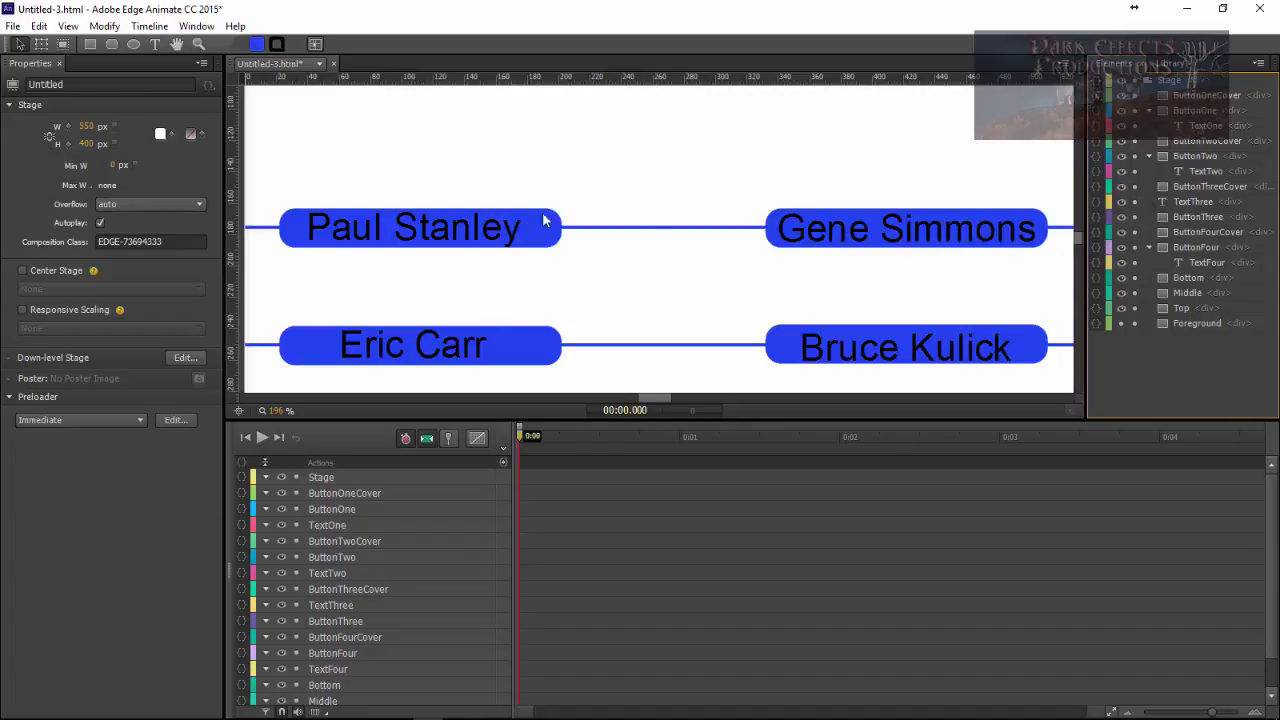
left_click(1206, 97)
left_click(1202, 111)
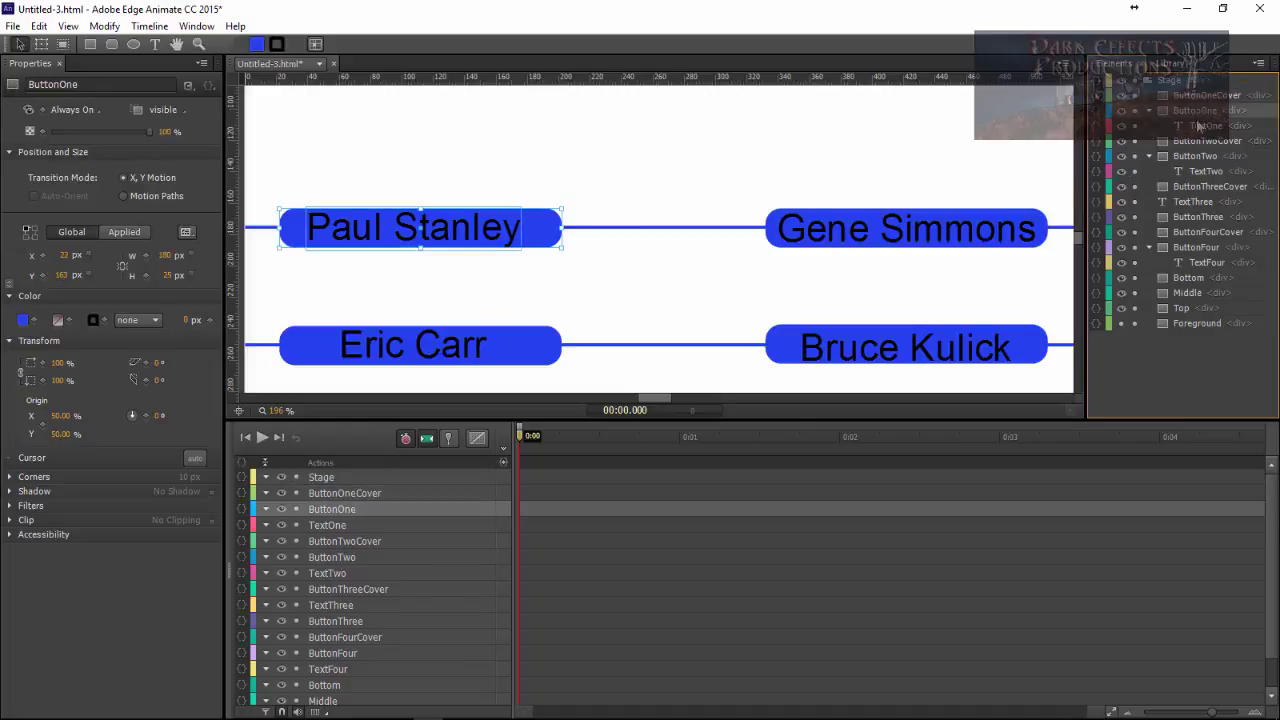
left_click(1206, 95)
Draw a wide rounded rectangle about 25 px high over the Top line and set its width to 453 px
scroll(674, 393, "up", 3)
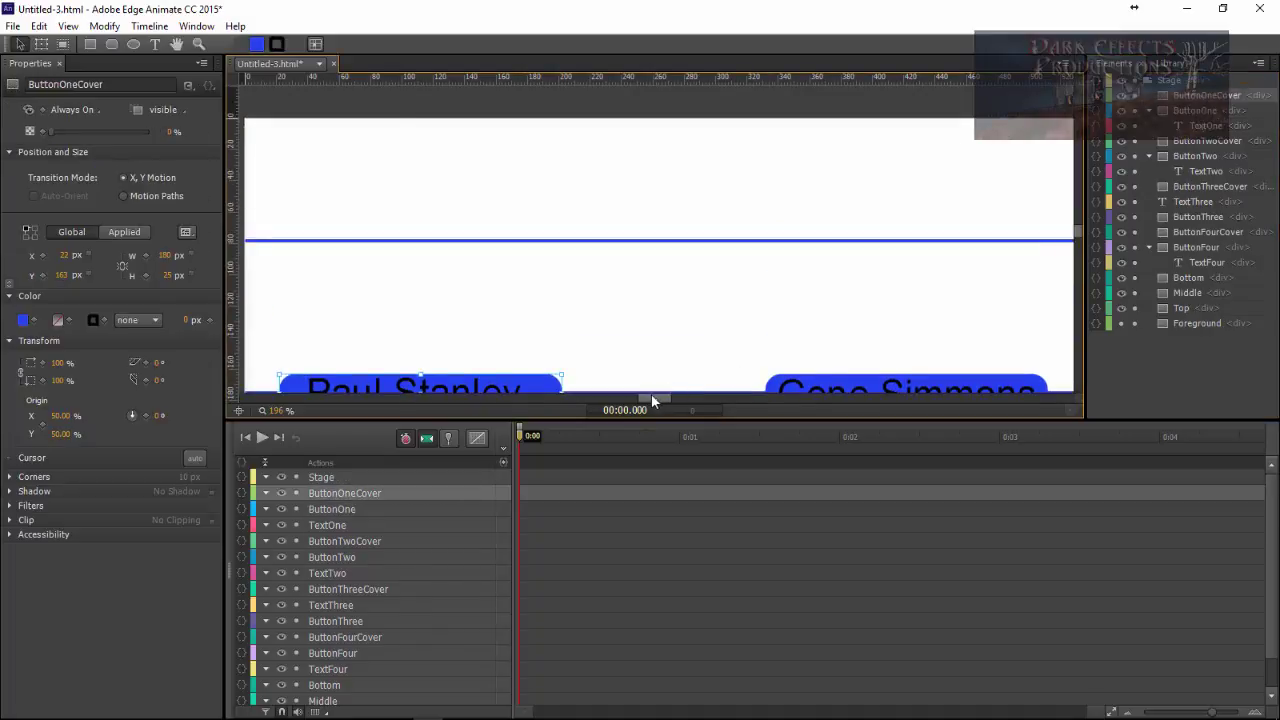
left_click_drag(651, 396, 656, 396)
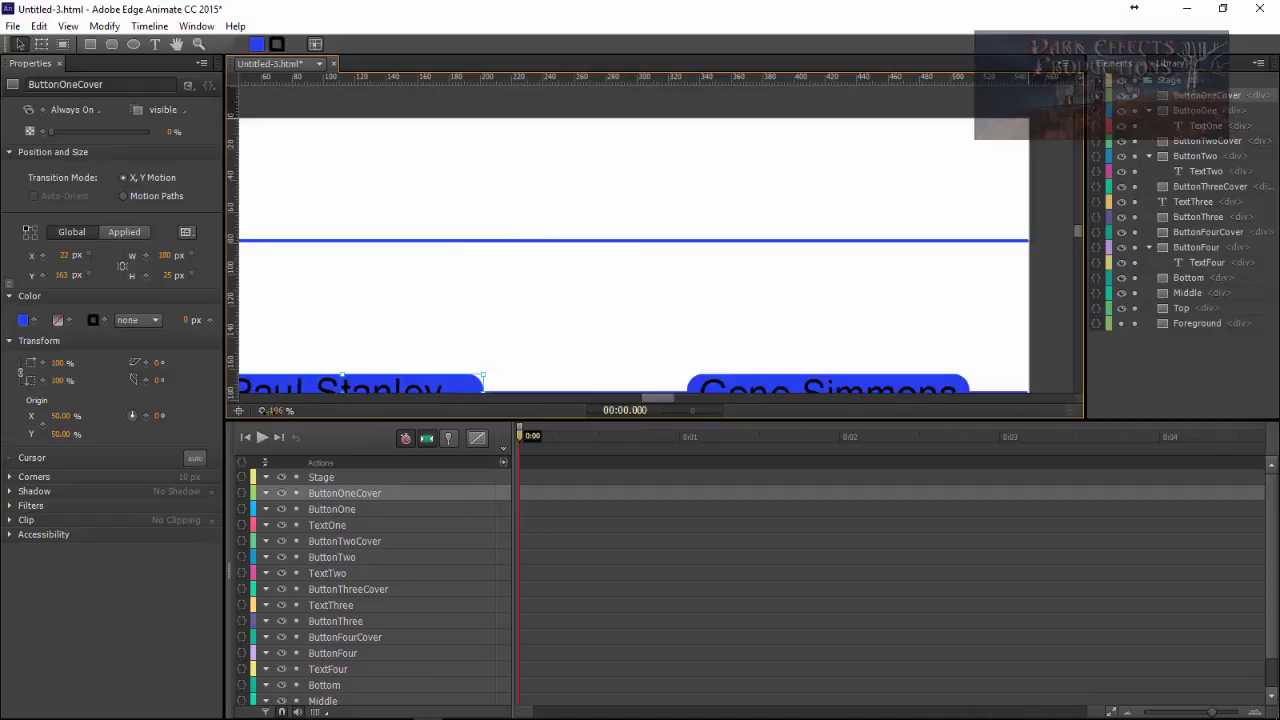
left_click_drag(263, 410, 212, 410)
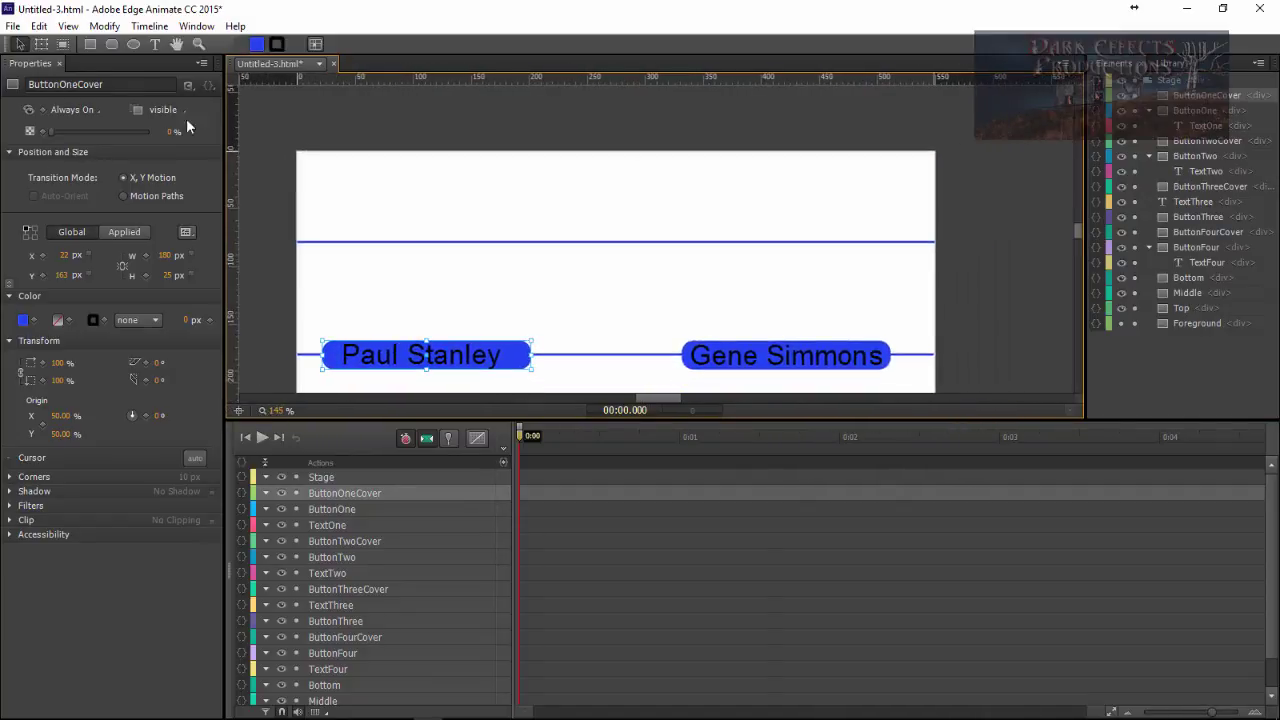
left_click(112, 44)
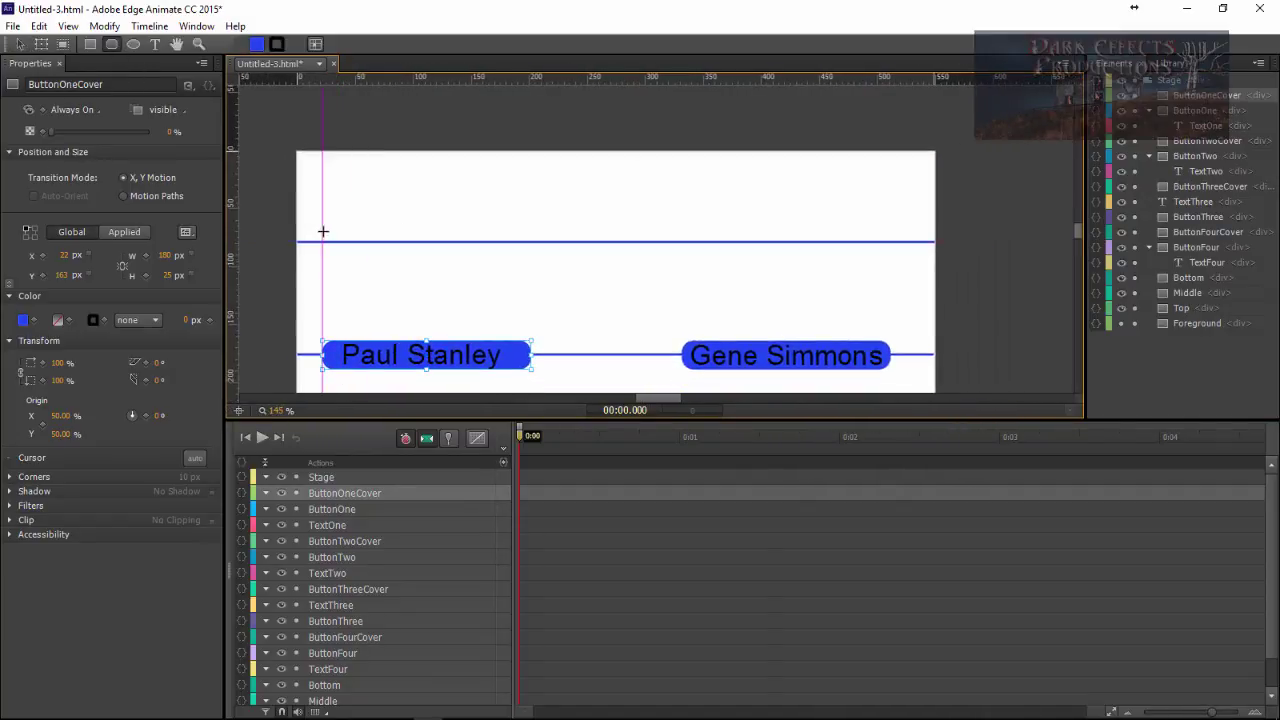
mouse_move(323, 232)
left_mouse_down()
mouse_move(451, 257)
mouse_move(890, 259)
left_mouse_up()
left_click(165, 255)
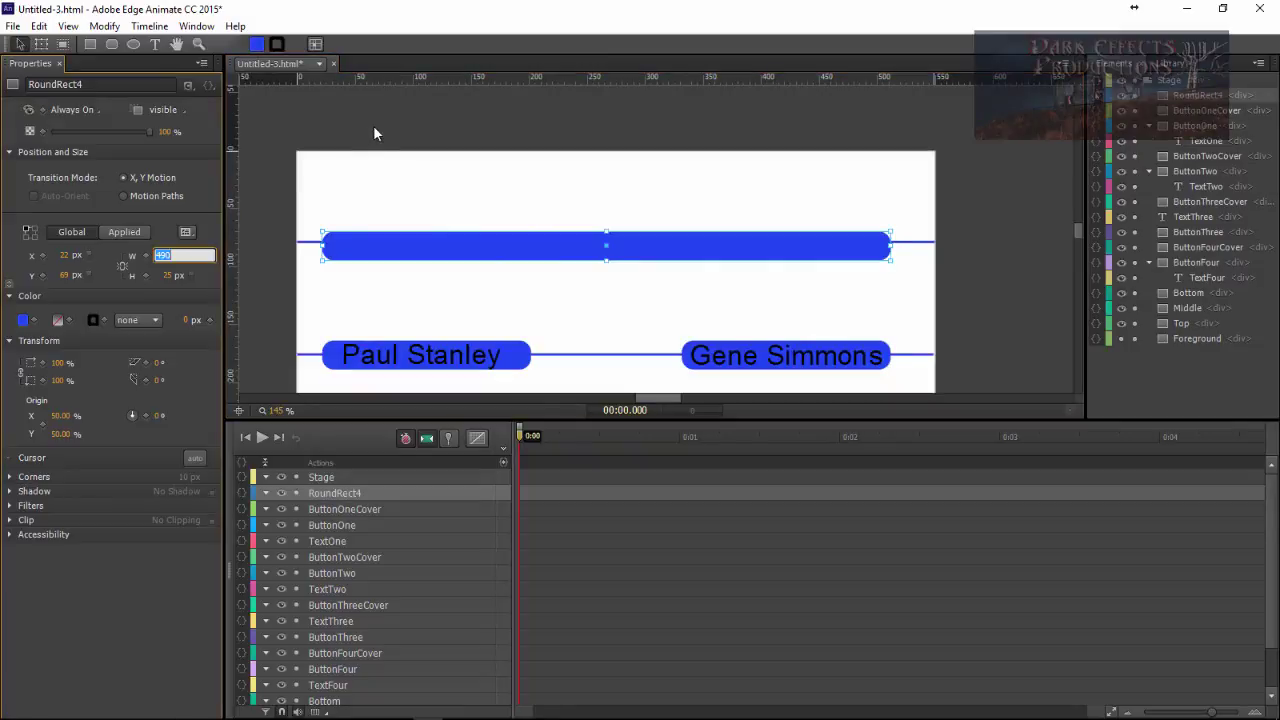
type("453")
key("Return")
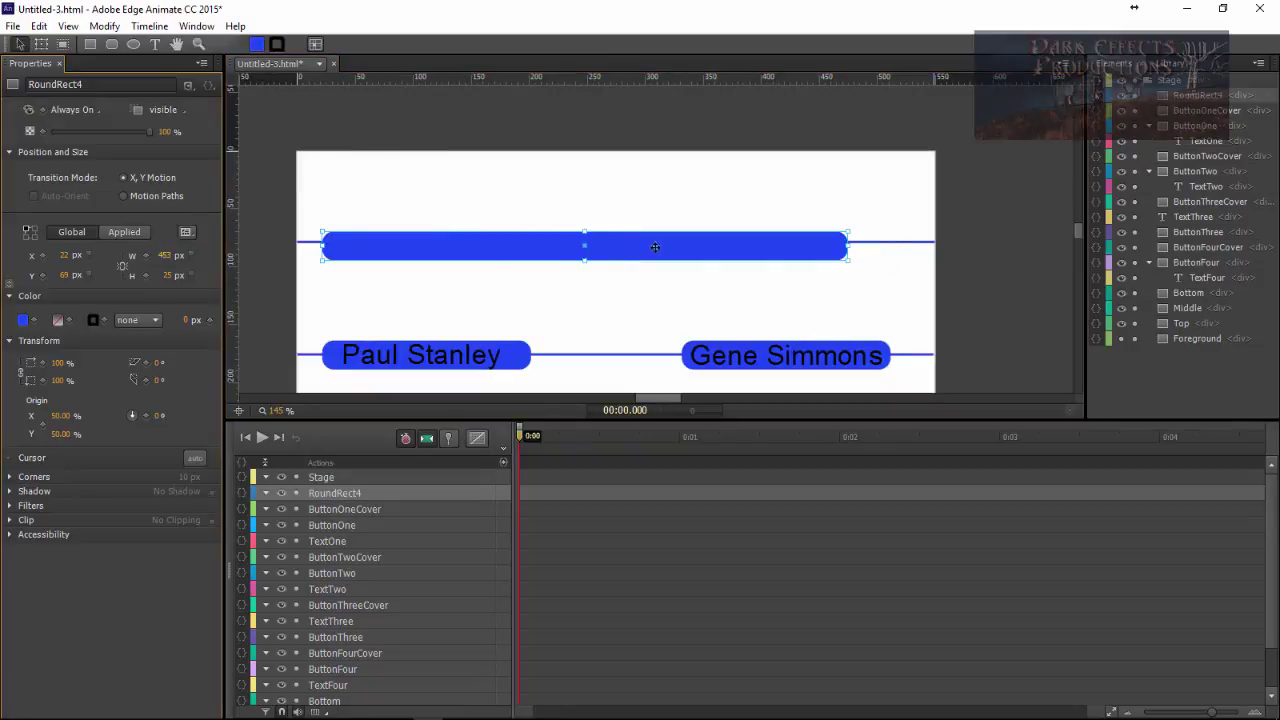
Centre the wide bar on the Top line at about X 47, Y 66 px and rename it Header
left_click_drag(610, 247, 639, 247)
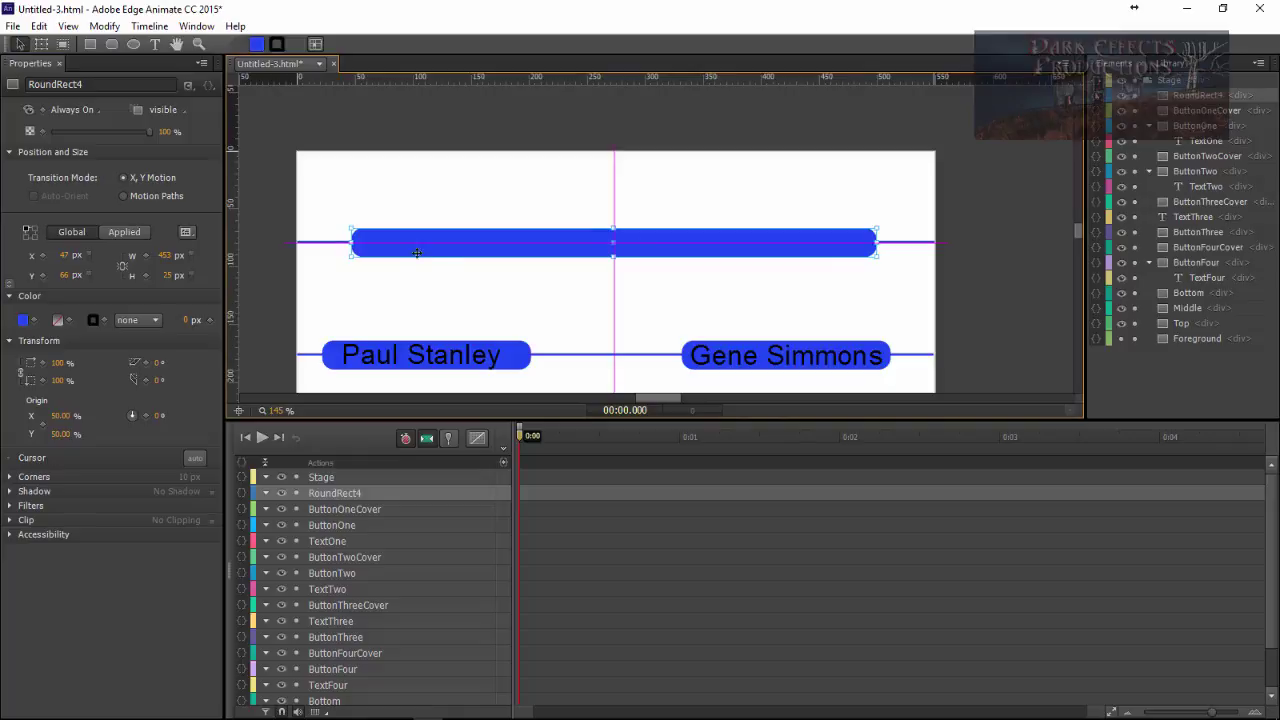
left_click_drag(417, 253, 418, 253)
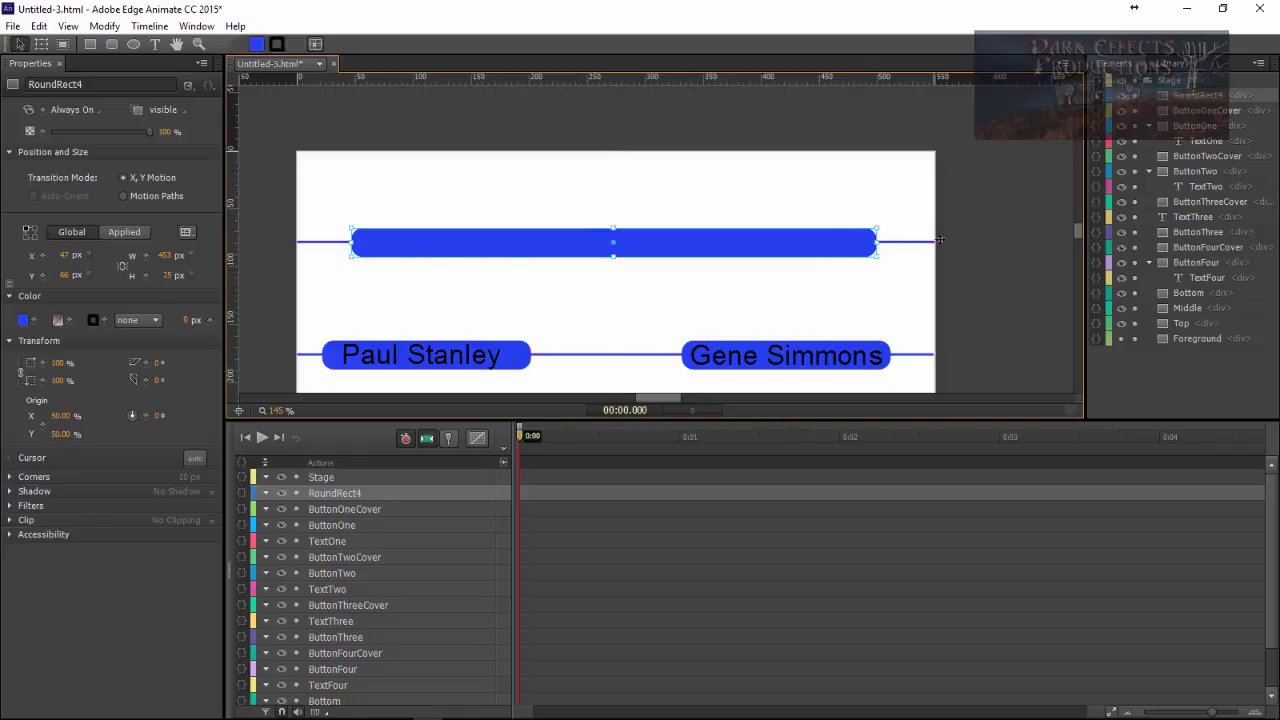
double_click(1185, 95)
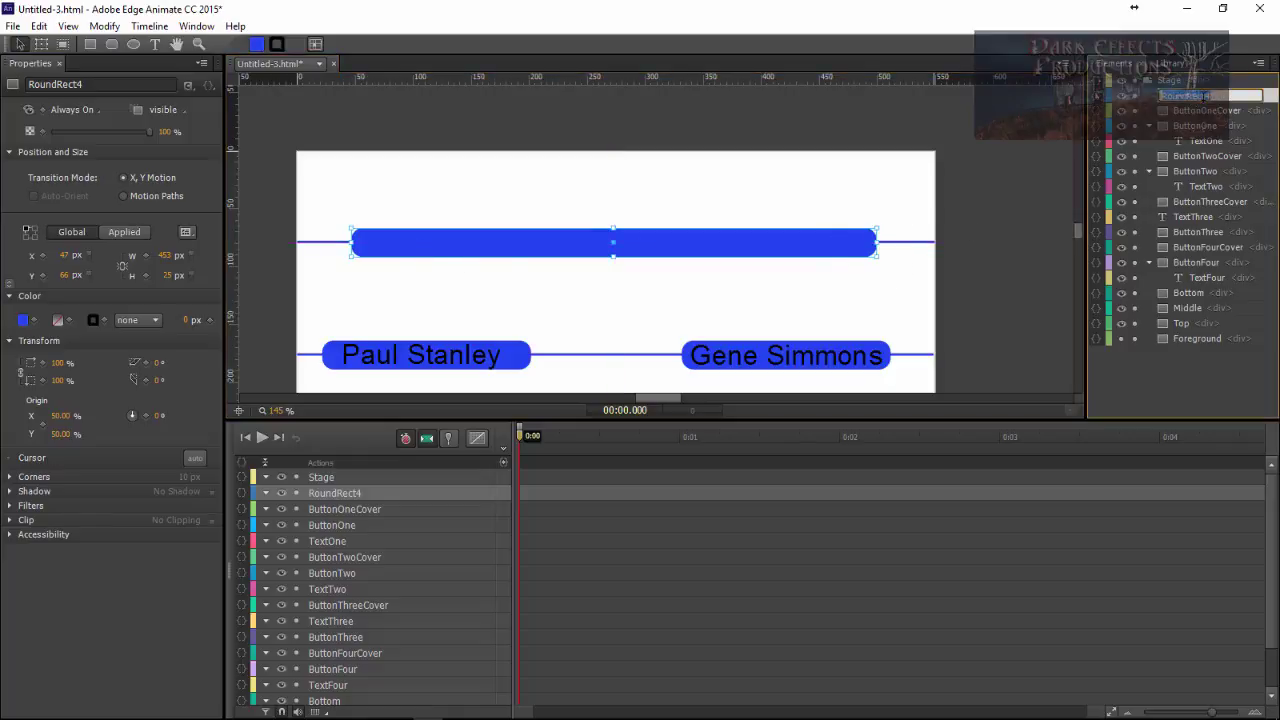
type("Header")
key("Return")
Add the text "Who was the drummer of KISS" and position it over the Header bar at about X 95, Y 65 px
left_click(155, 44)
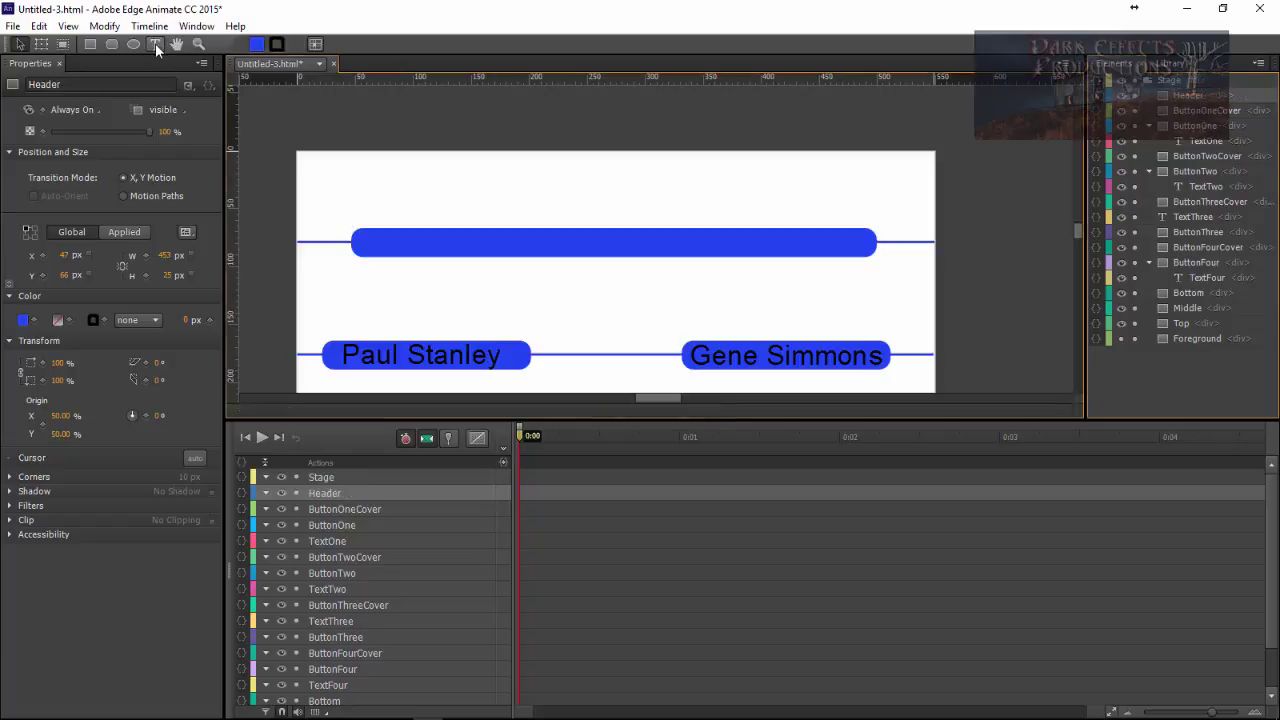
left_click(413, 241)
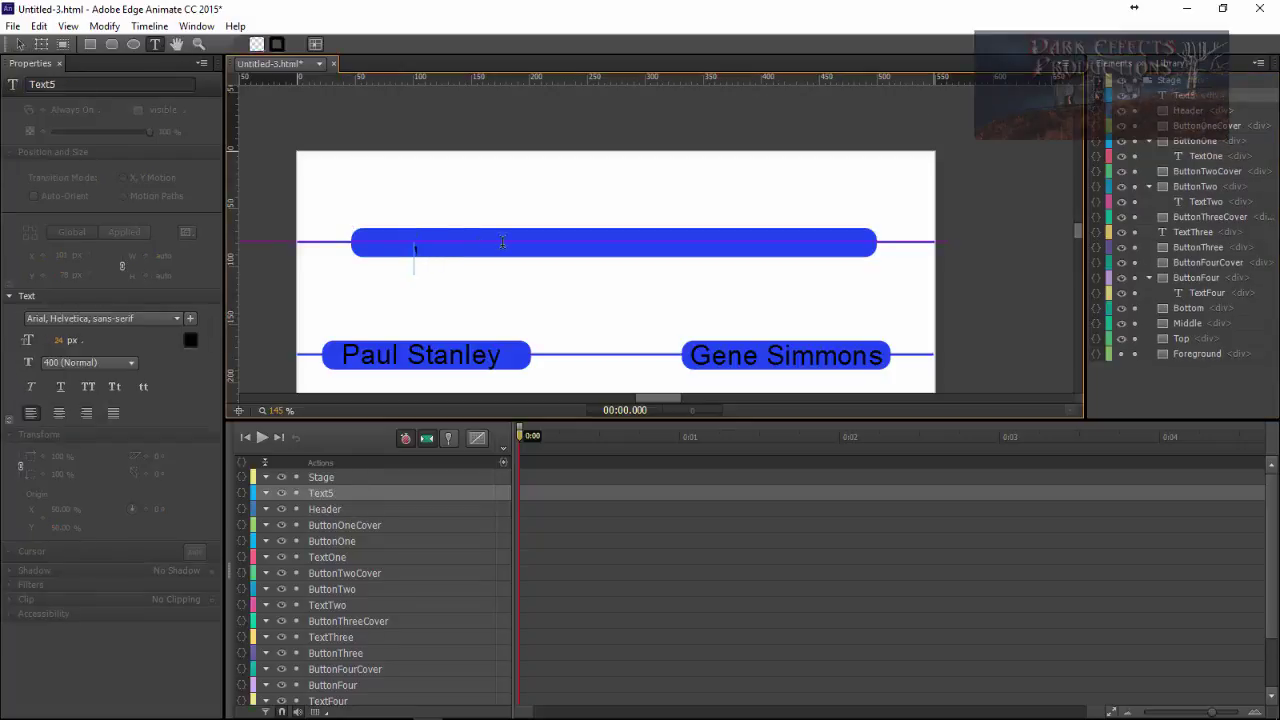
type("Who was the d")
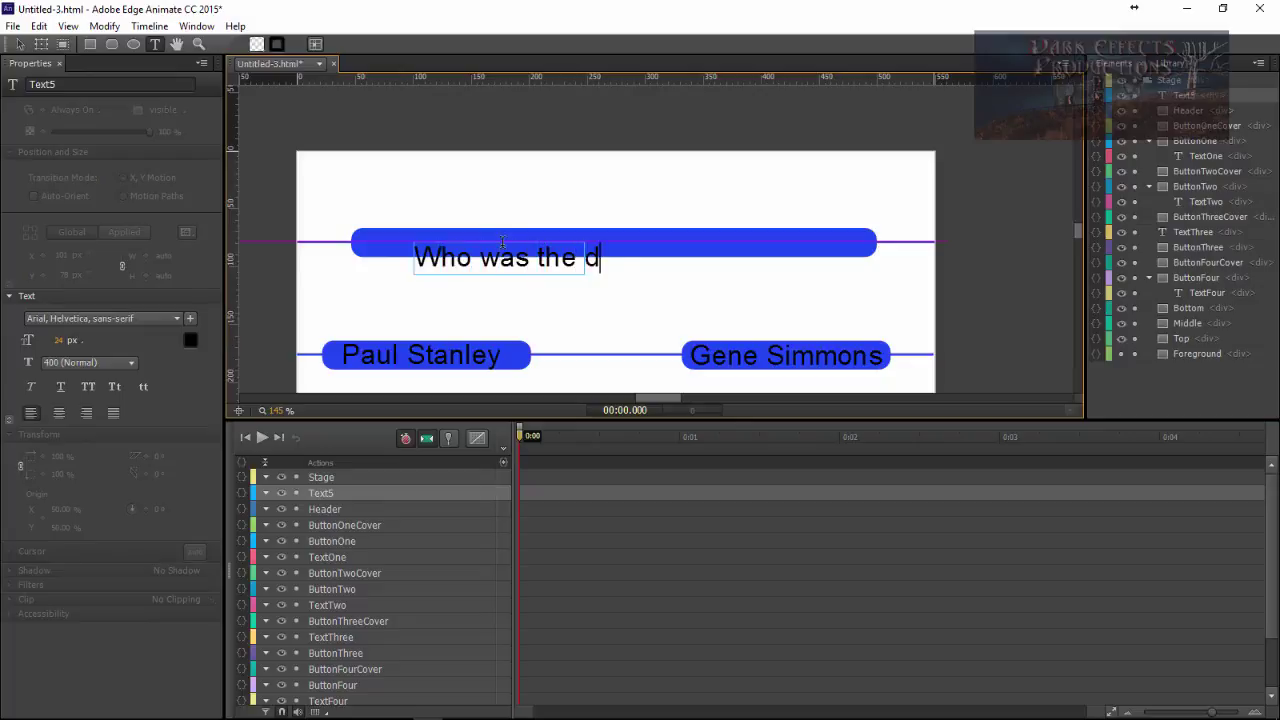
type("rummer of KISS")
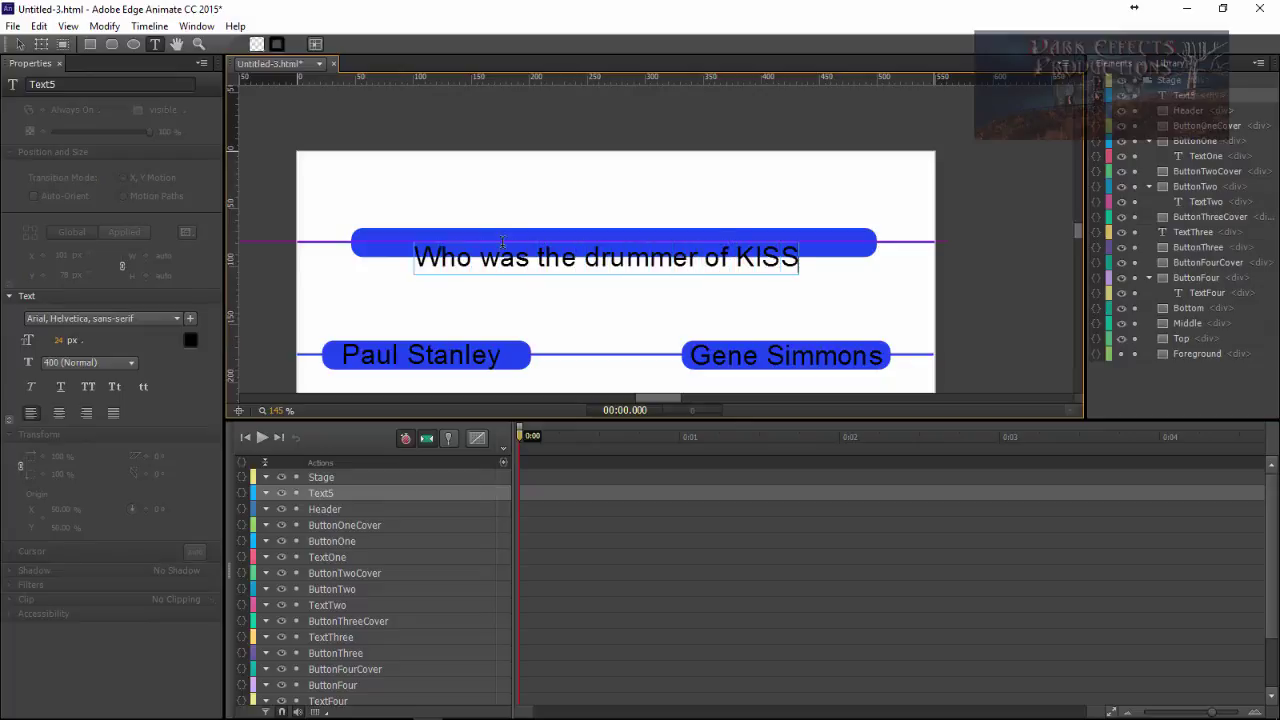
key("Escape")
key("v")
left_click_drag(595, 262, 594, 249)
left_click(828, 204)
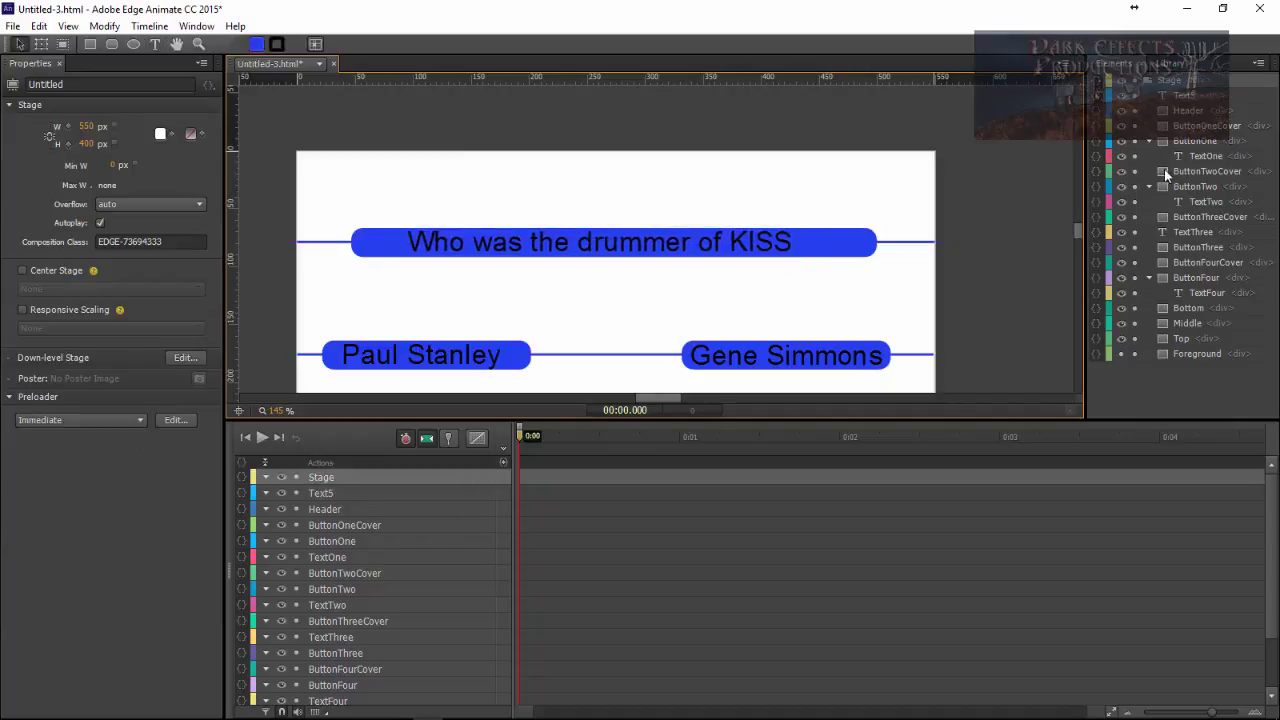
Nest the question text element Text5 inside Header
left_click(1184, 96)
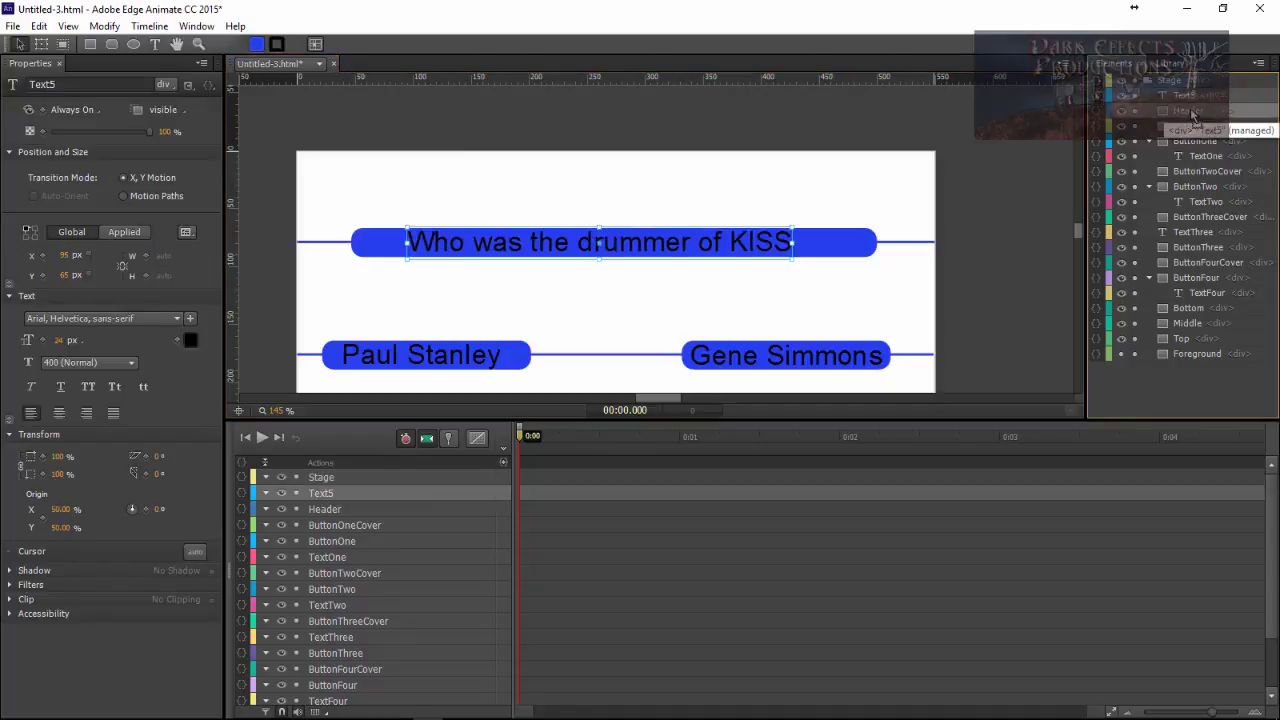
left_click_drag(1192, 118, 1192, 120)
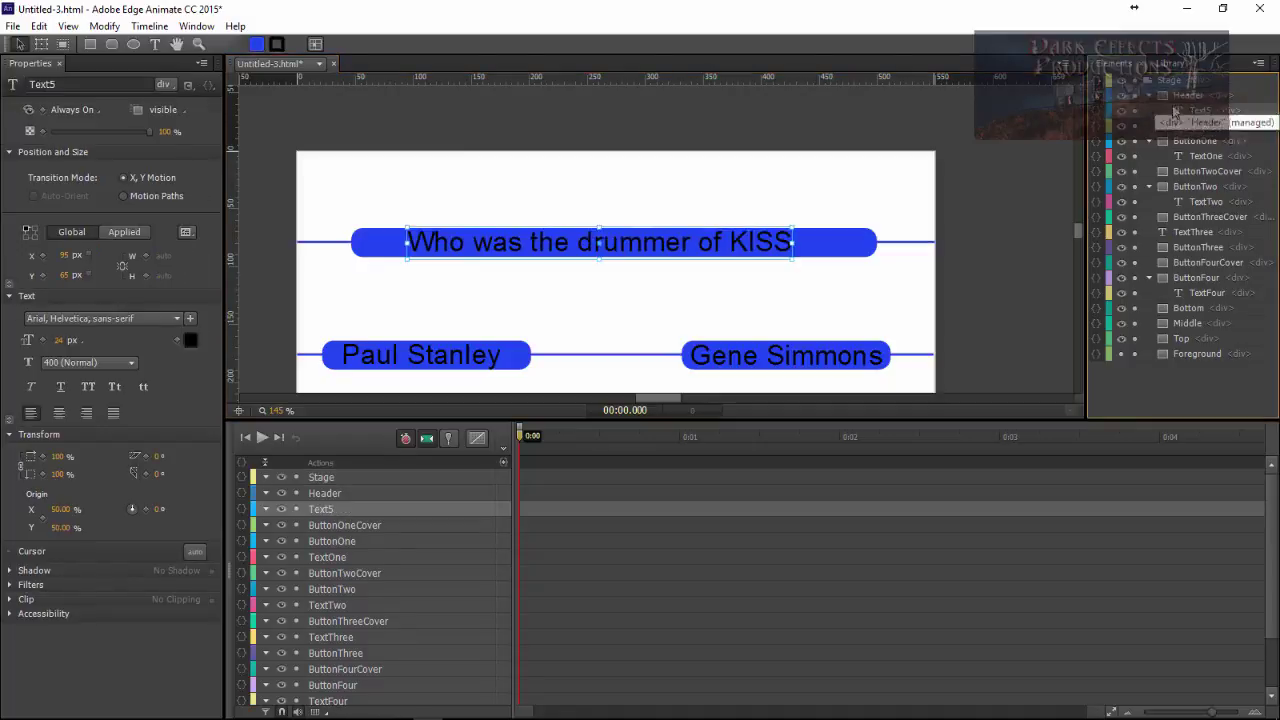
left_click(1024, 265)
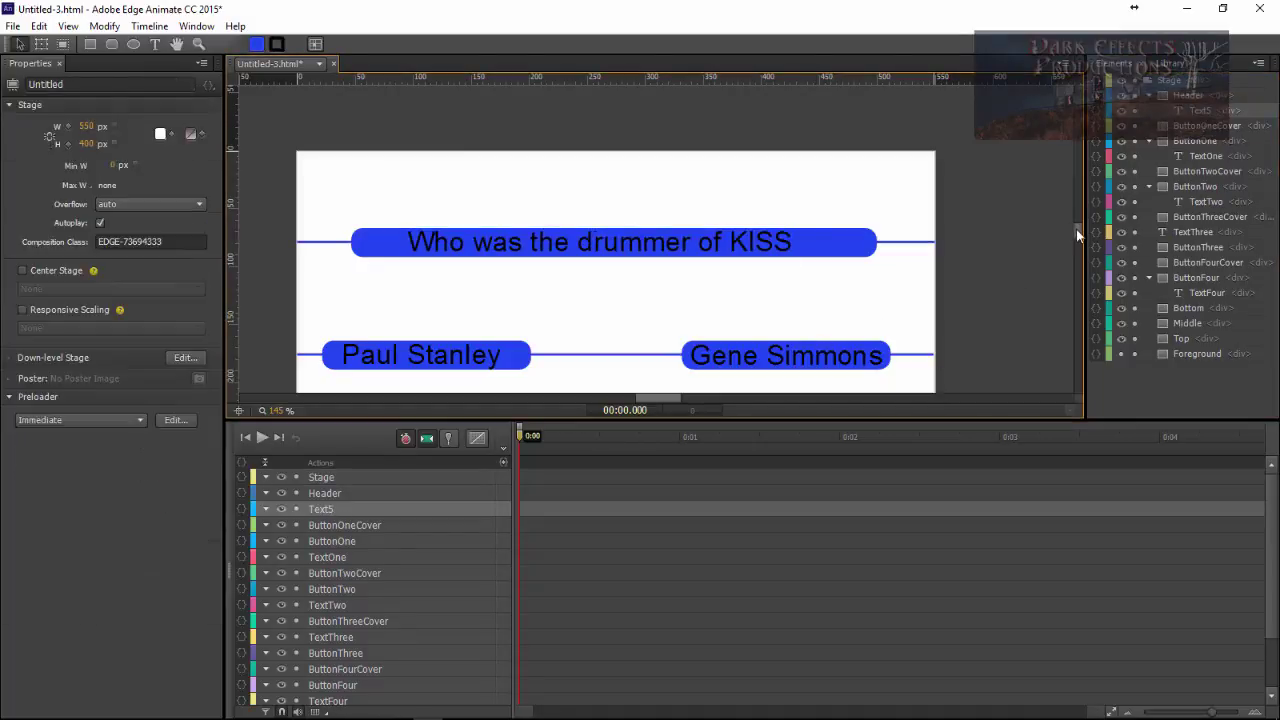
Convert all header, answer button, cover, text and line elements except Foreground into a symbol named ButtonStage
scroll(1076, 229, "down", 3)
scroll(1078, 232, "down", 5)
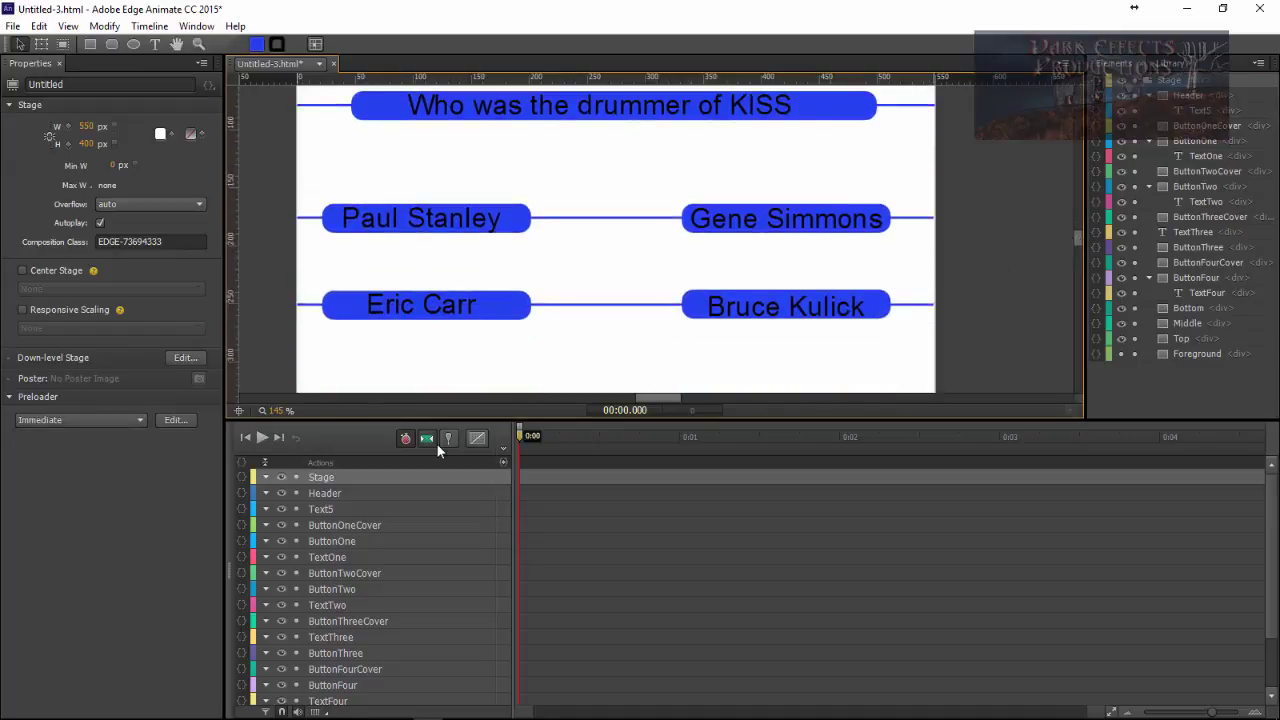
left_click(342, 495)
scroll(390, 561, "down", 3)
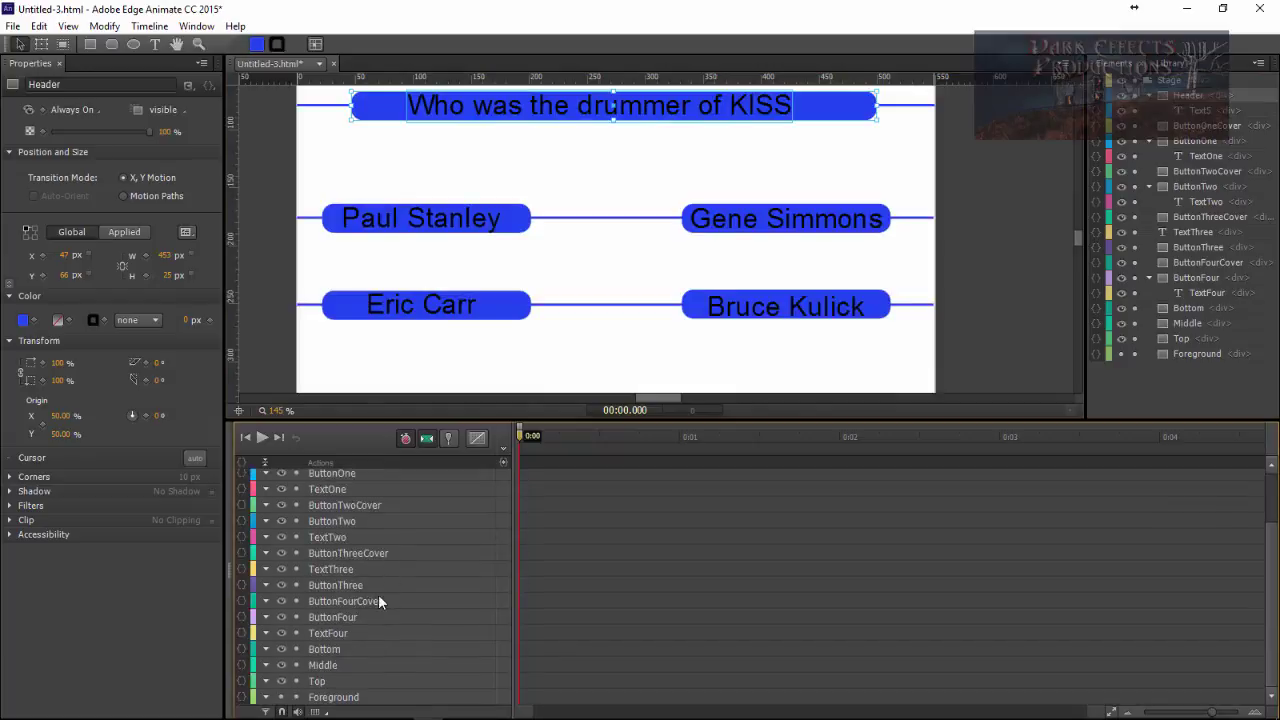
left_click(330, 697, "shift")
scroll(397, 573, "up", 3)
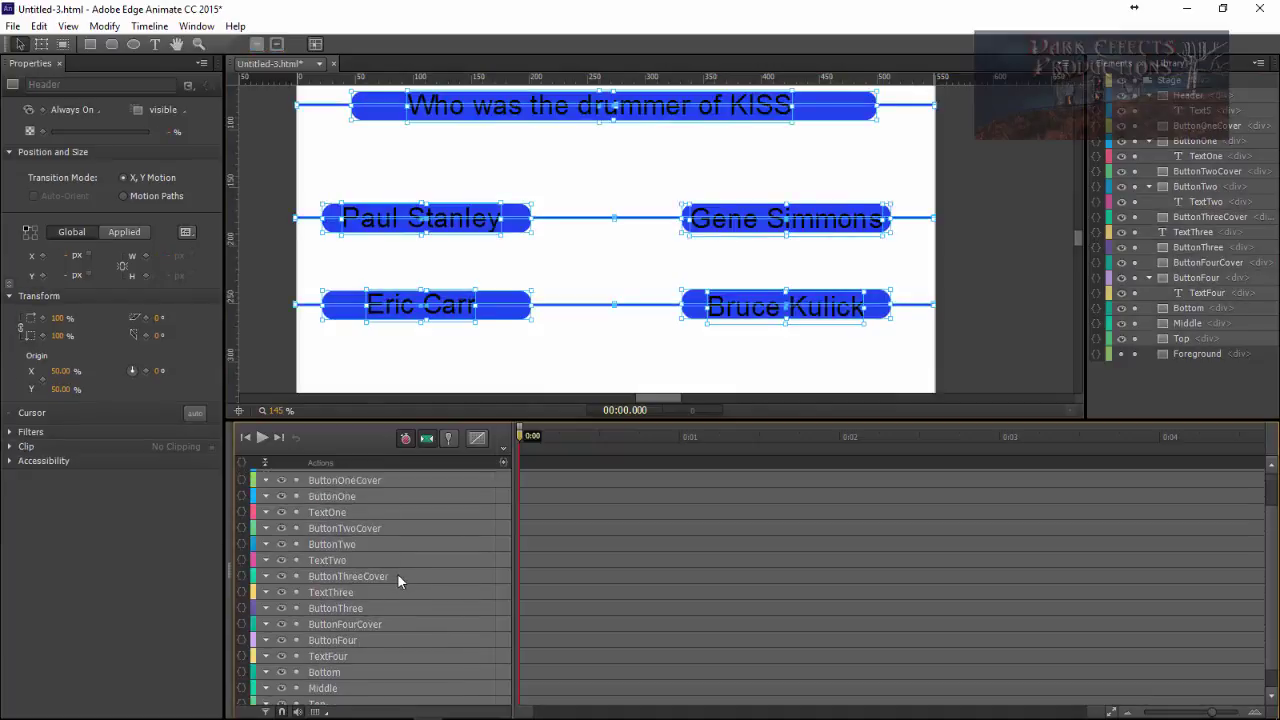
right_click(351, 492)
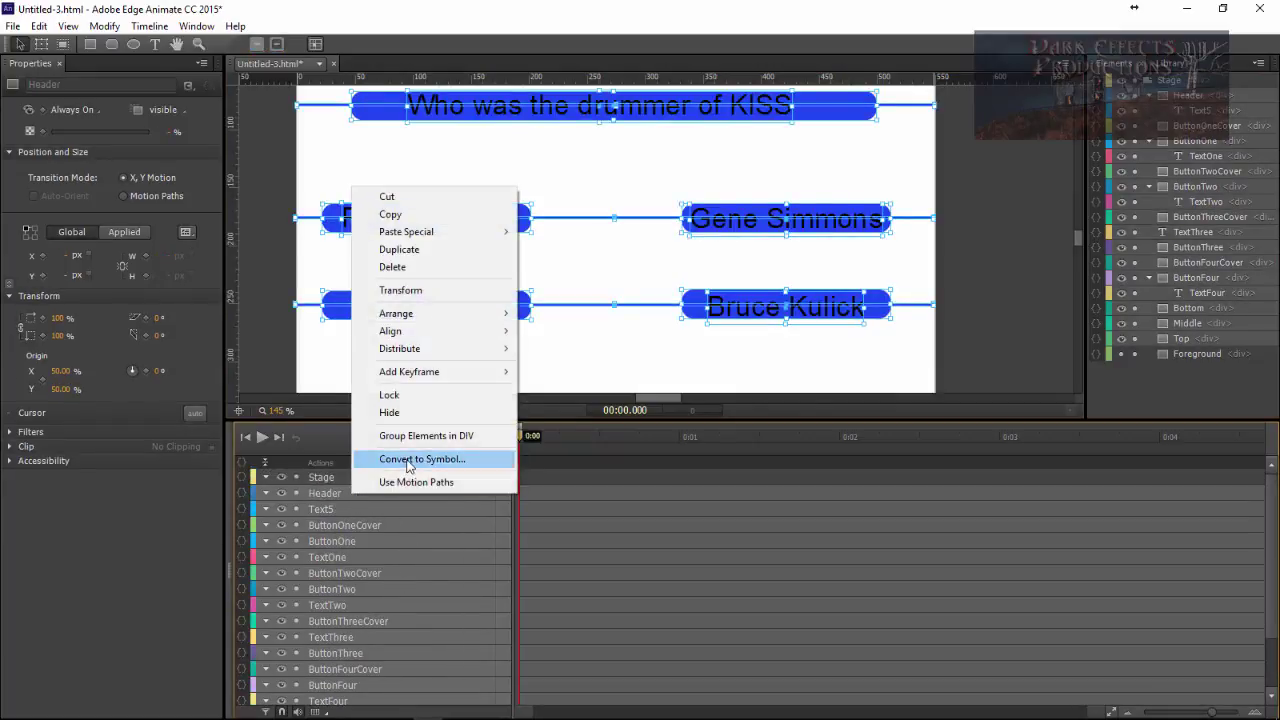
left_click(390, 458)
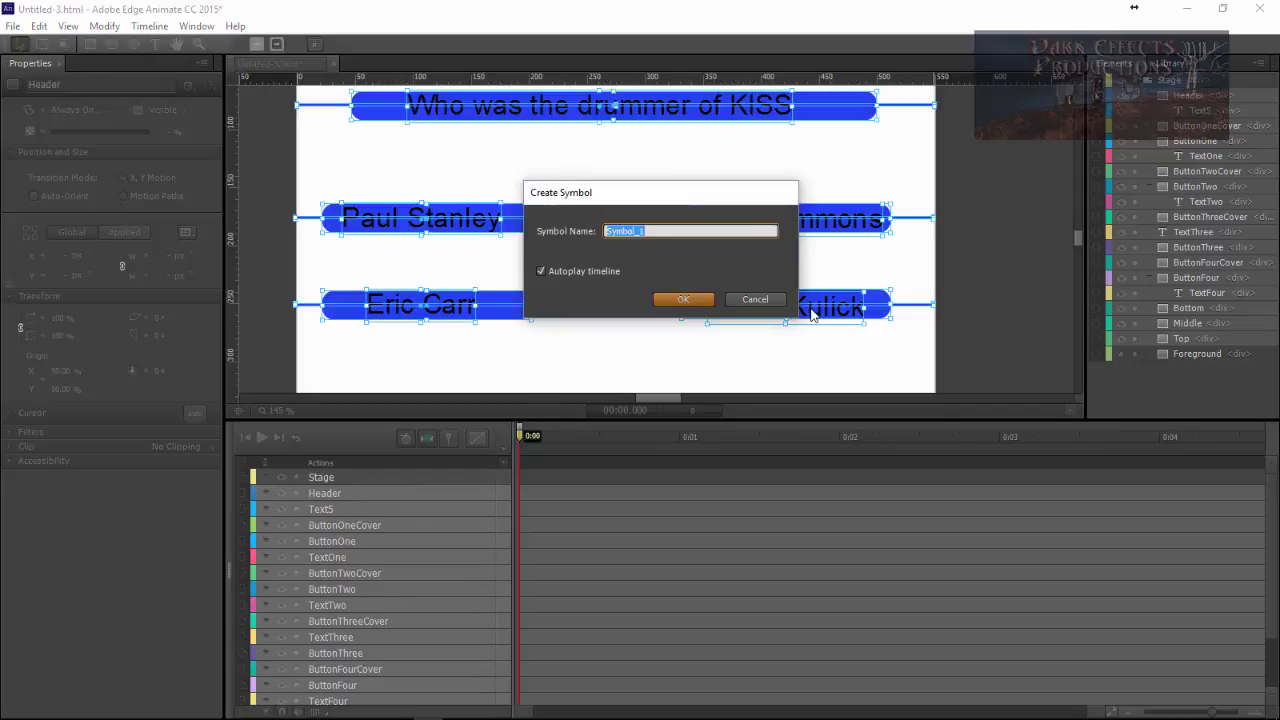
type("ButtonStage")
key("Return")
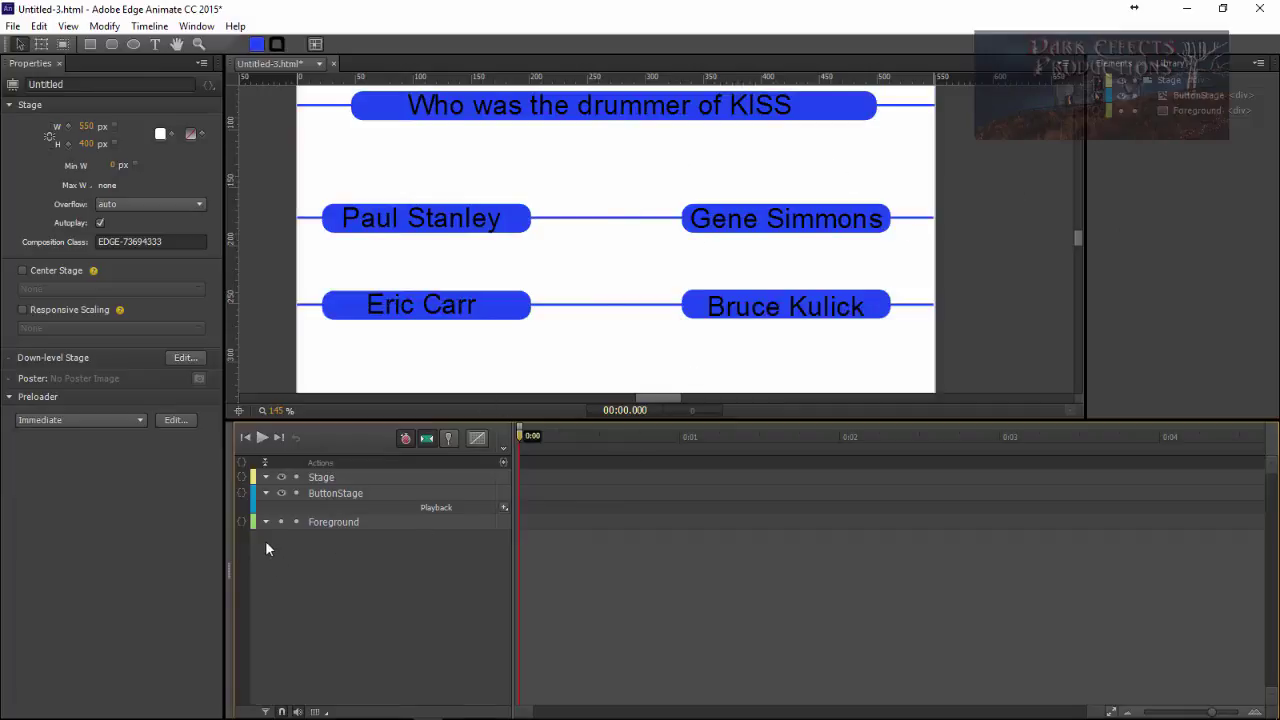
Make the Foreground element visible and open the ButtonStage symbol for editing
left_click(281, 520)
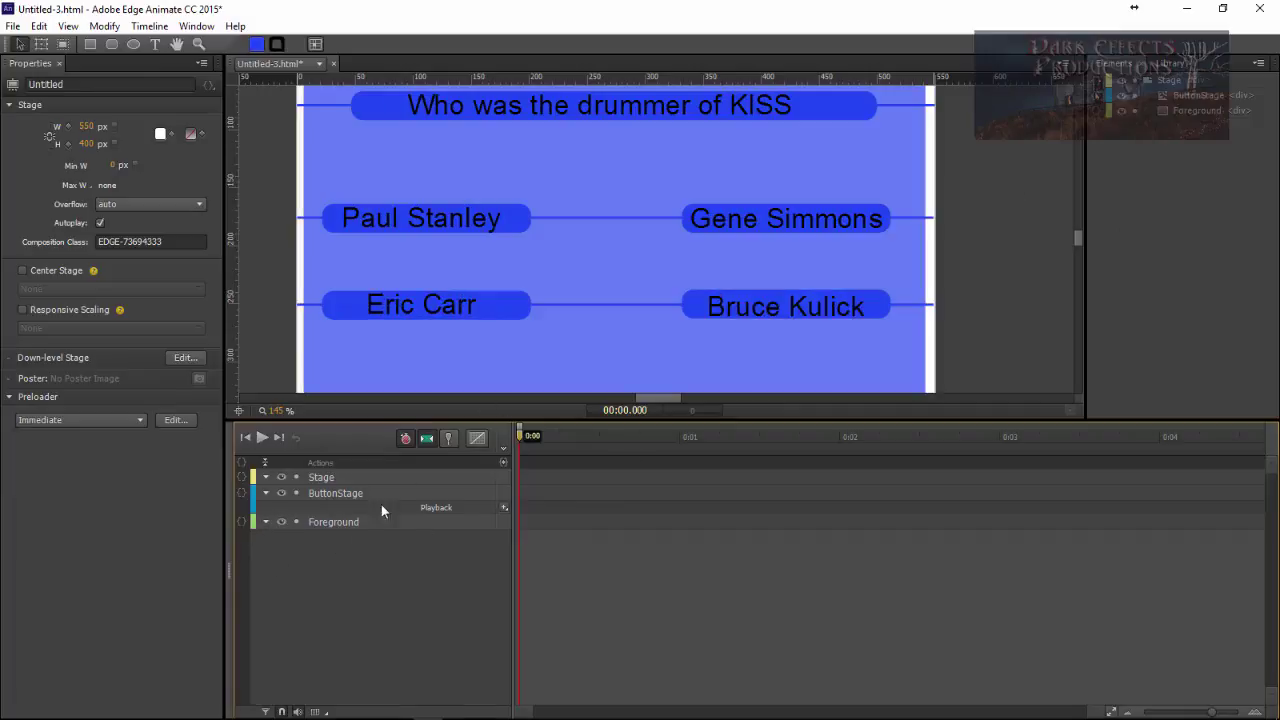
left_click(978, 179)
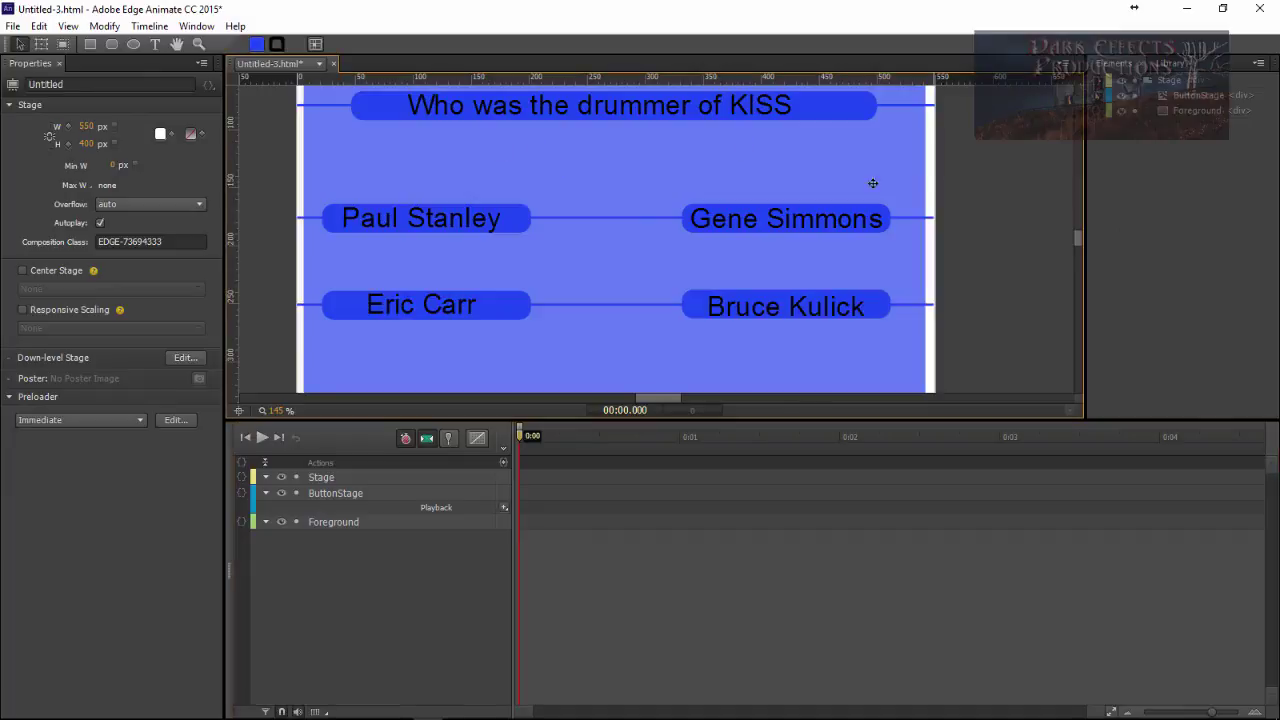
right_click(342, 491)
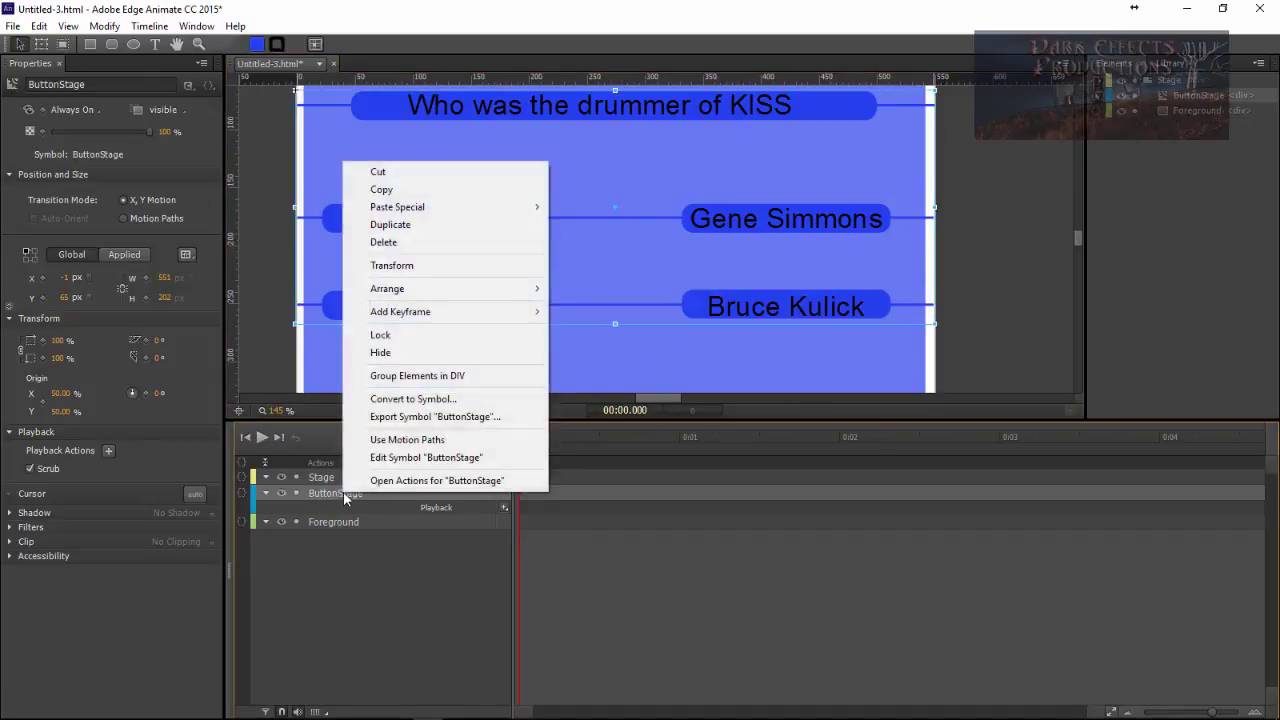
left_click(416, 460)
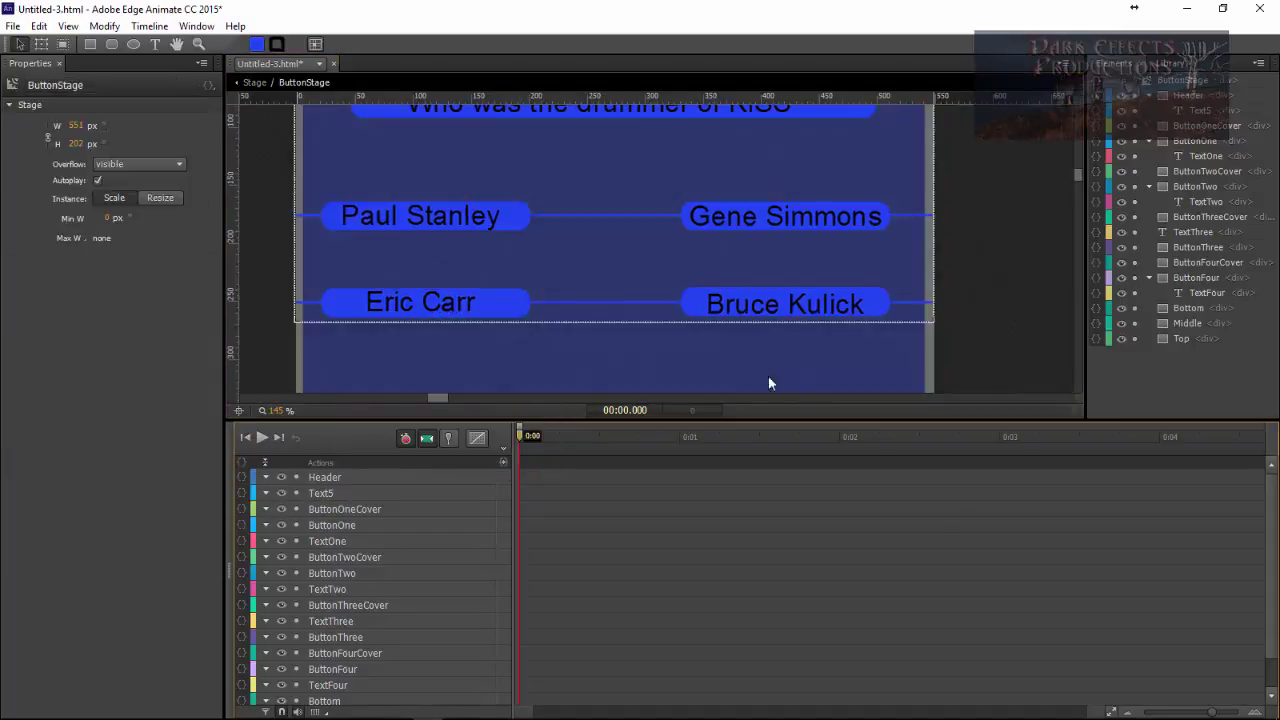
scroll(1079, 180, "up", 4)
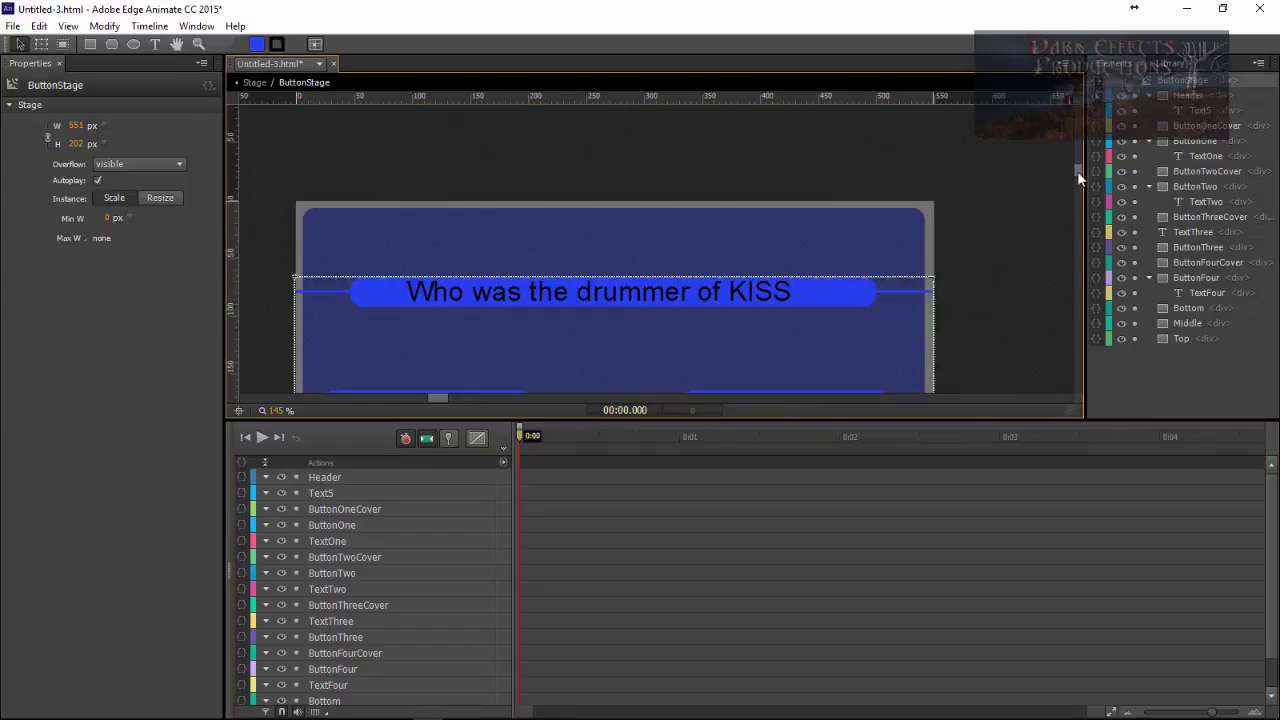
scroll(1079, 180, "down", 3)
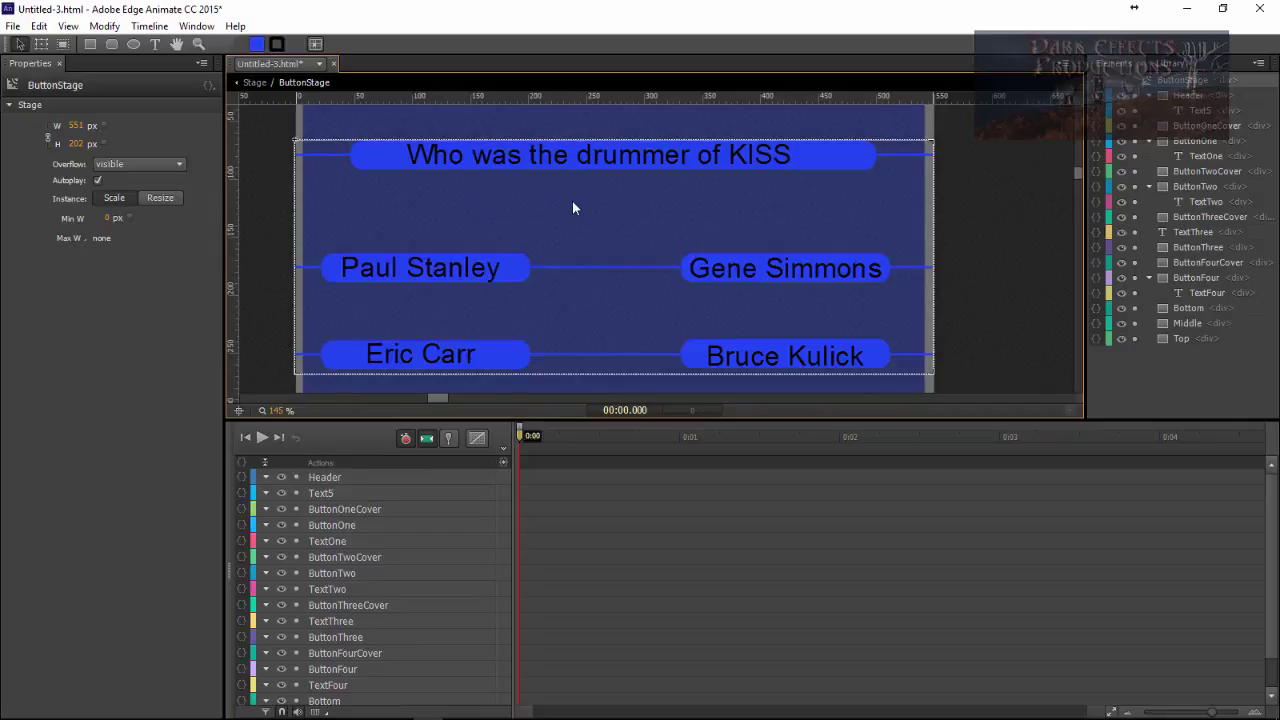
Add timeline labels in ButtonStage: Top at 0:00.500, First at 0:01.500 and Second at 0:02.500
left_click(417, 168)
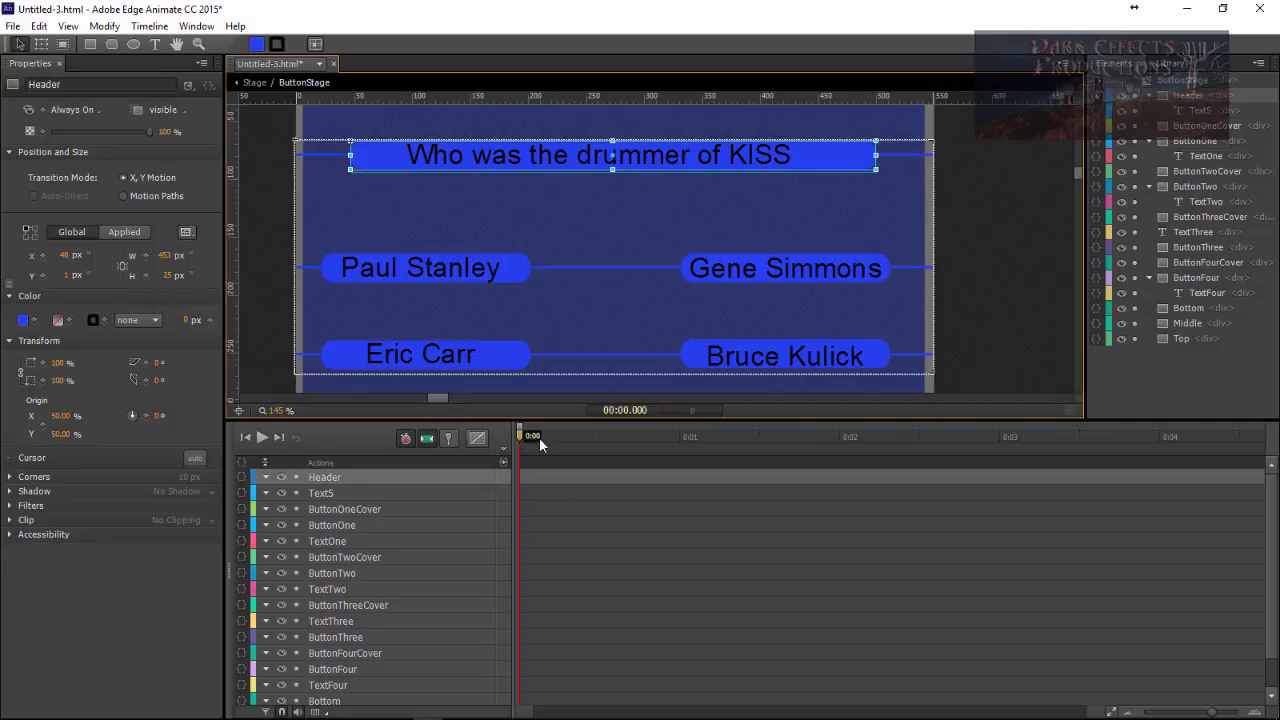
left_click_drag(521, 437, 601, 441)
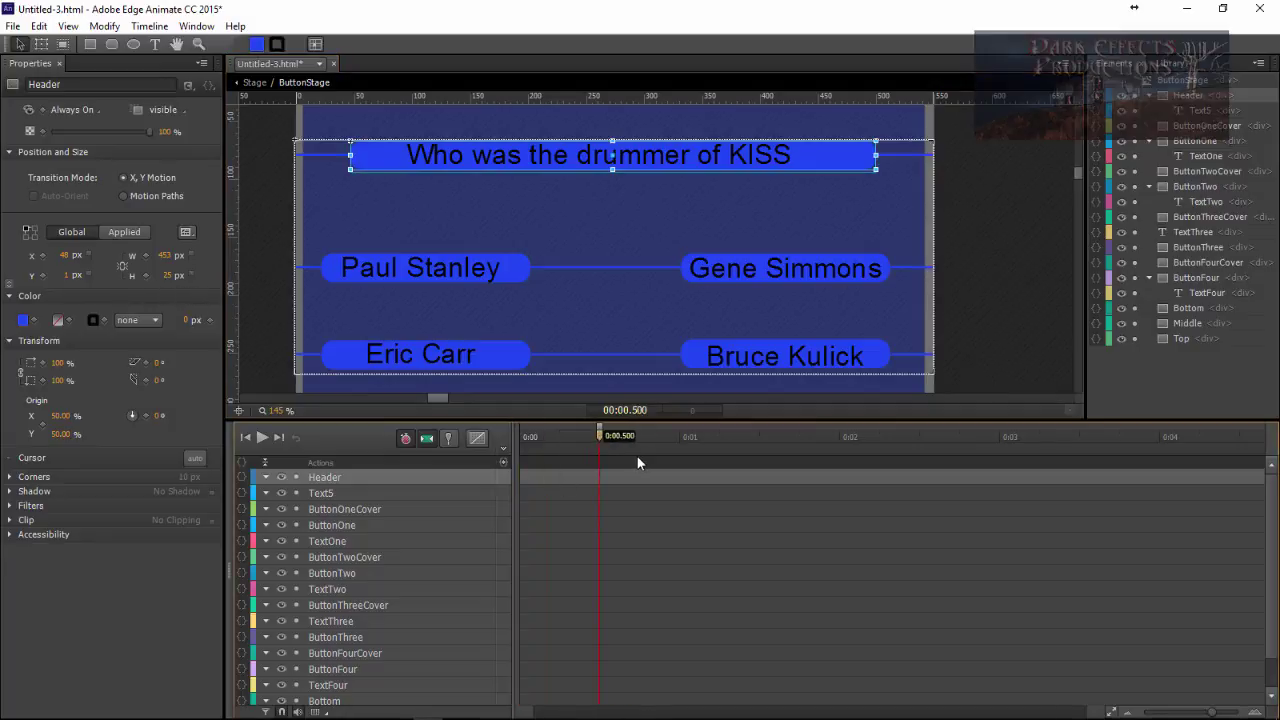
key("ctrl+l")
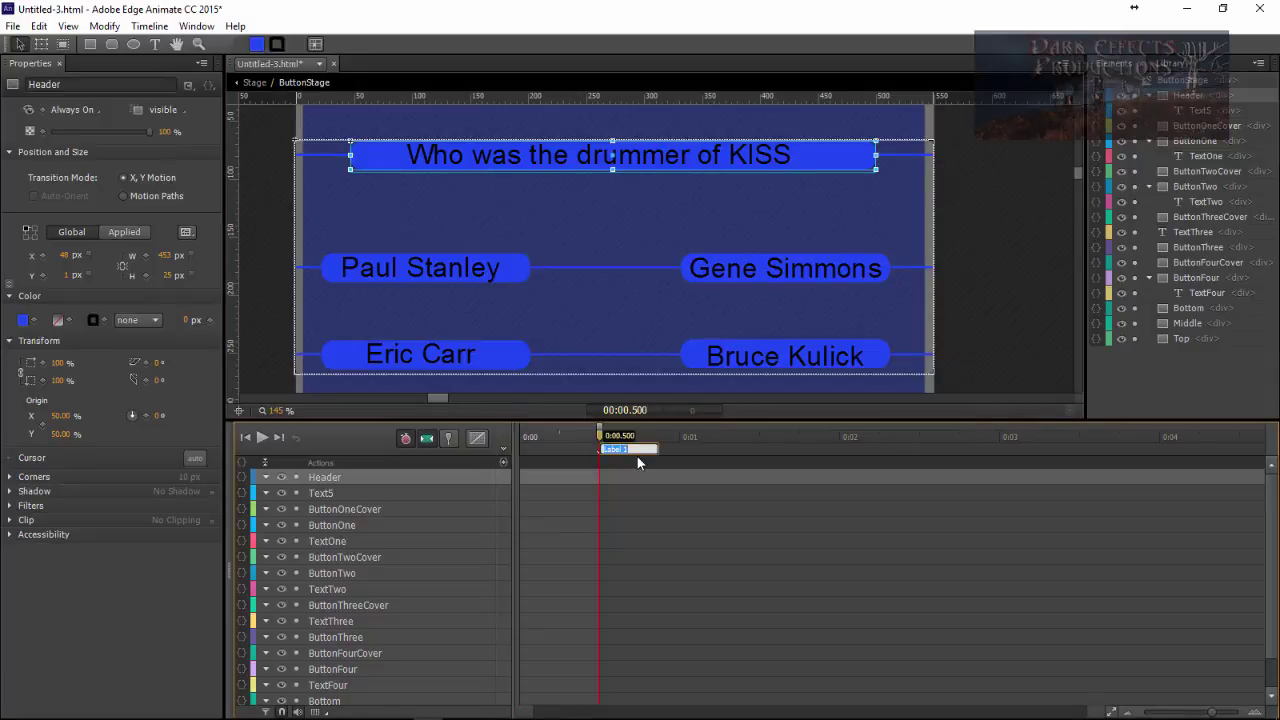
type("Top")
key("Return")
left_click_drag(766, 440, 763, 439)
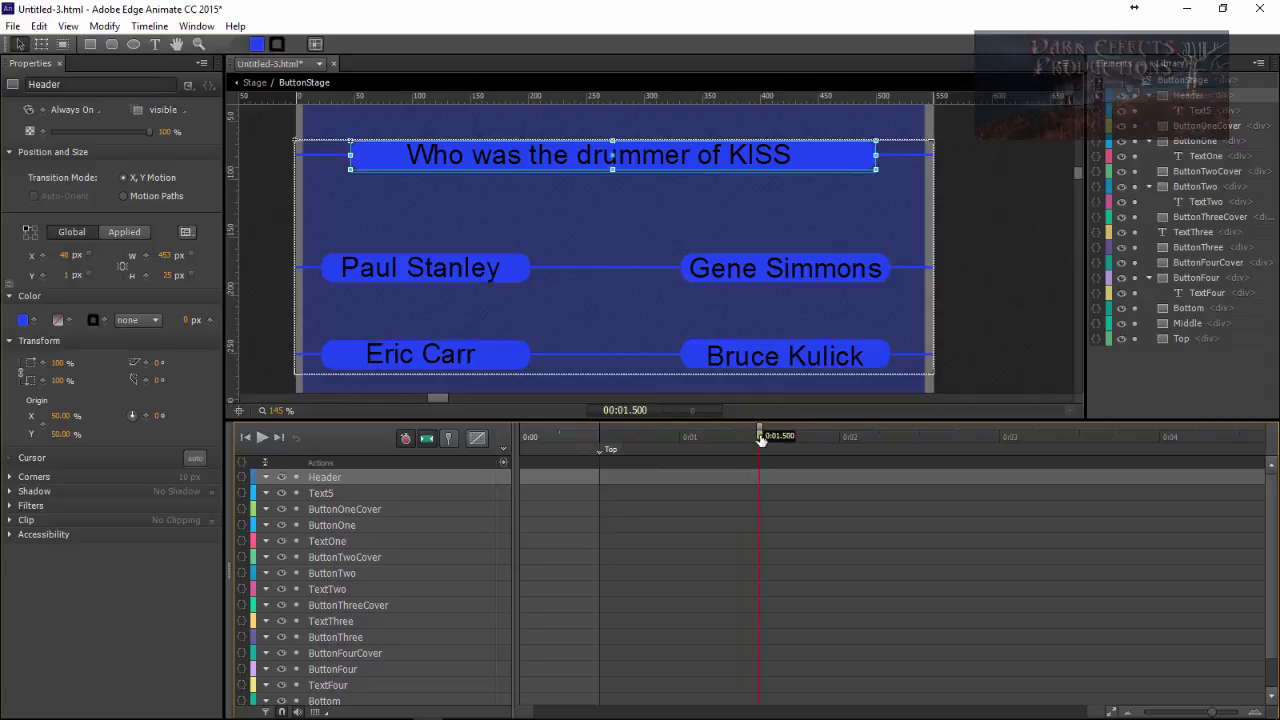
key("ctrl+l")
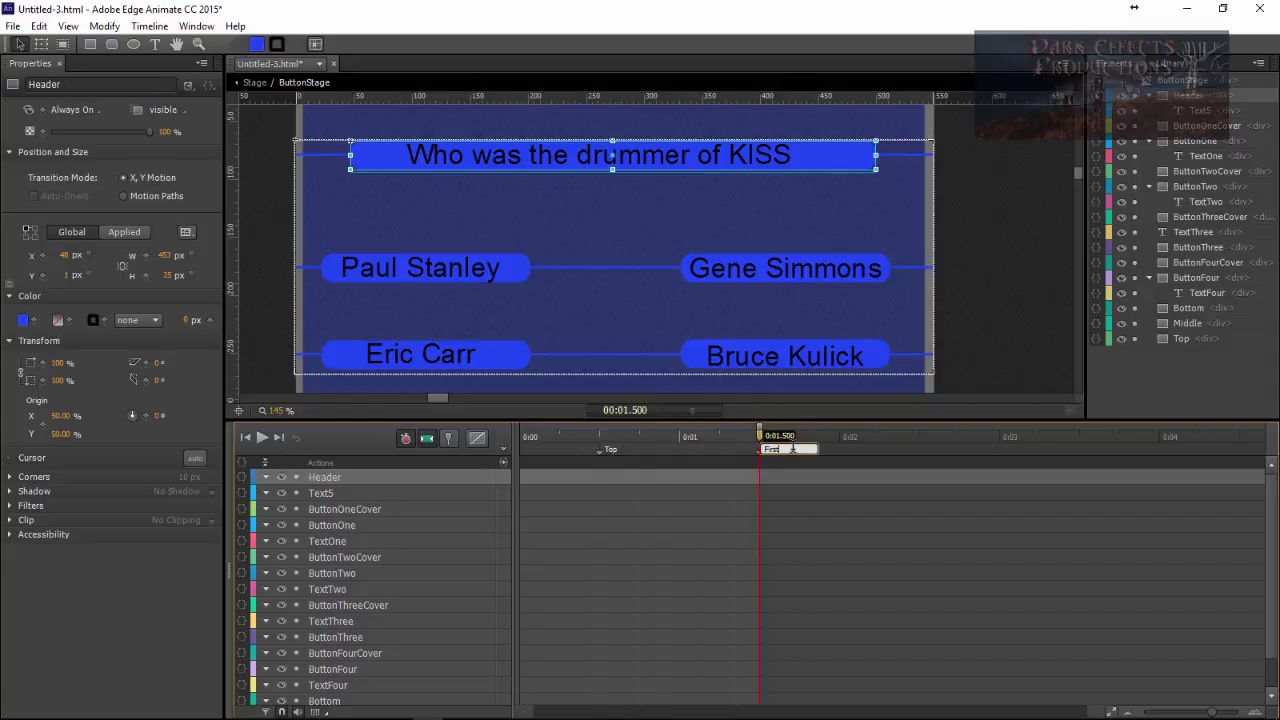
key("Return")
left_click_drag(761, 437, 921, 440)
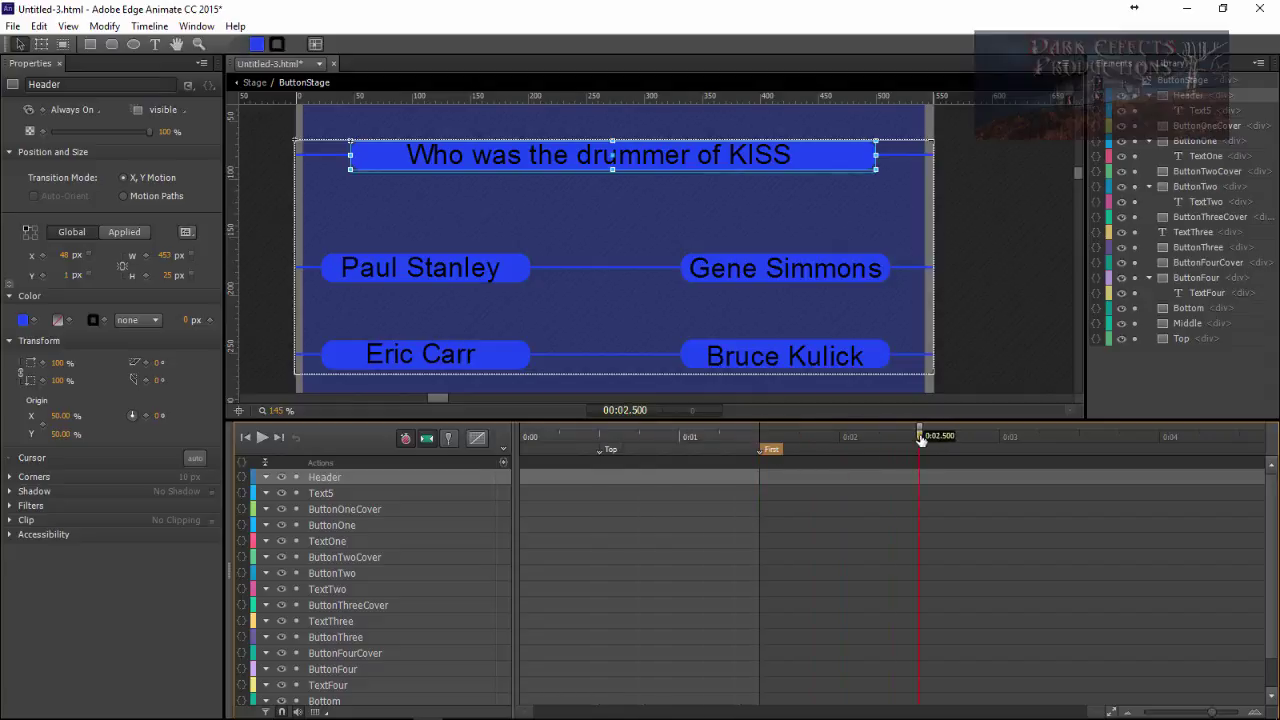
key("ctrl+l")
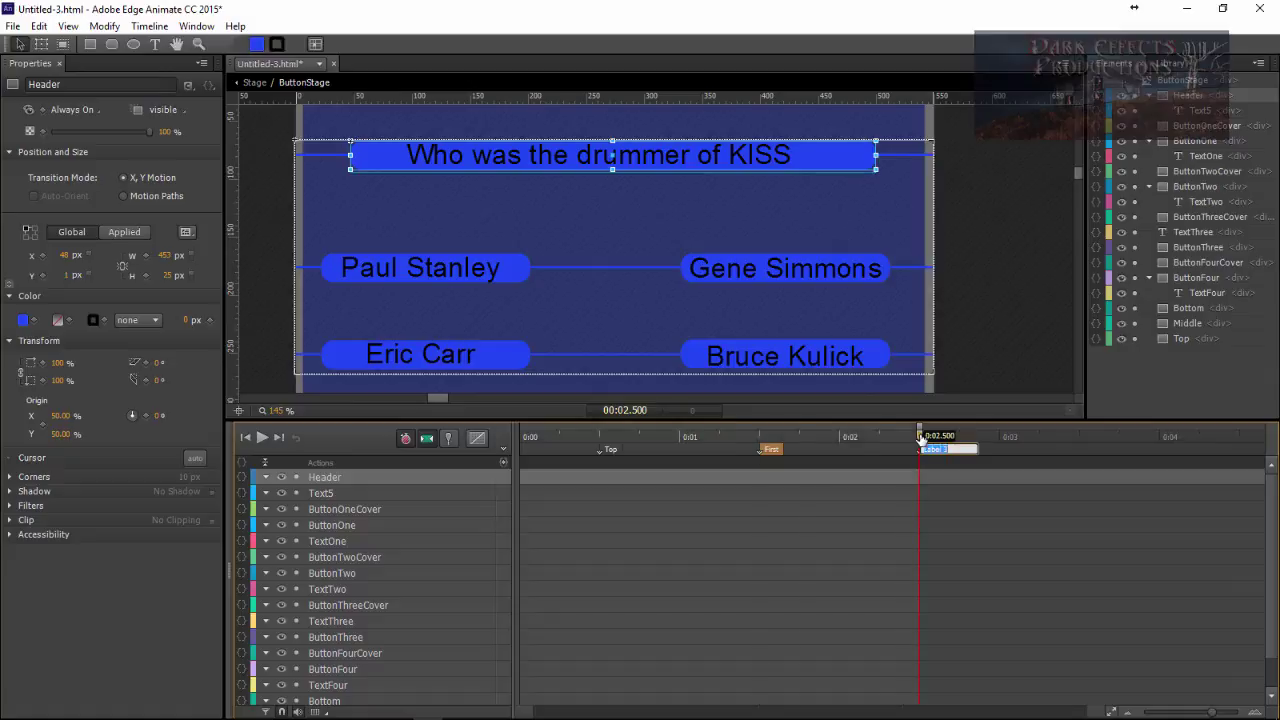
type("Second")
key("Return")
Animate Header over 0.75 s from the Top label, starting at height 0 px and Y 13 px
left_click_drag(920, 440, 718, 430)
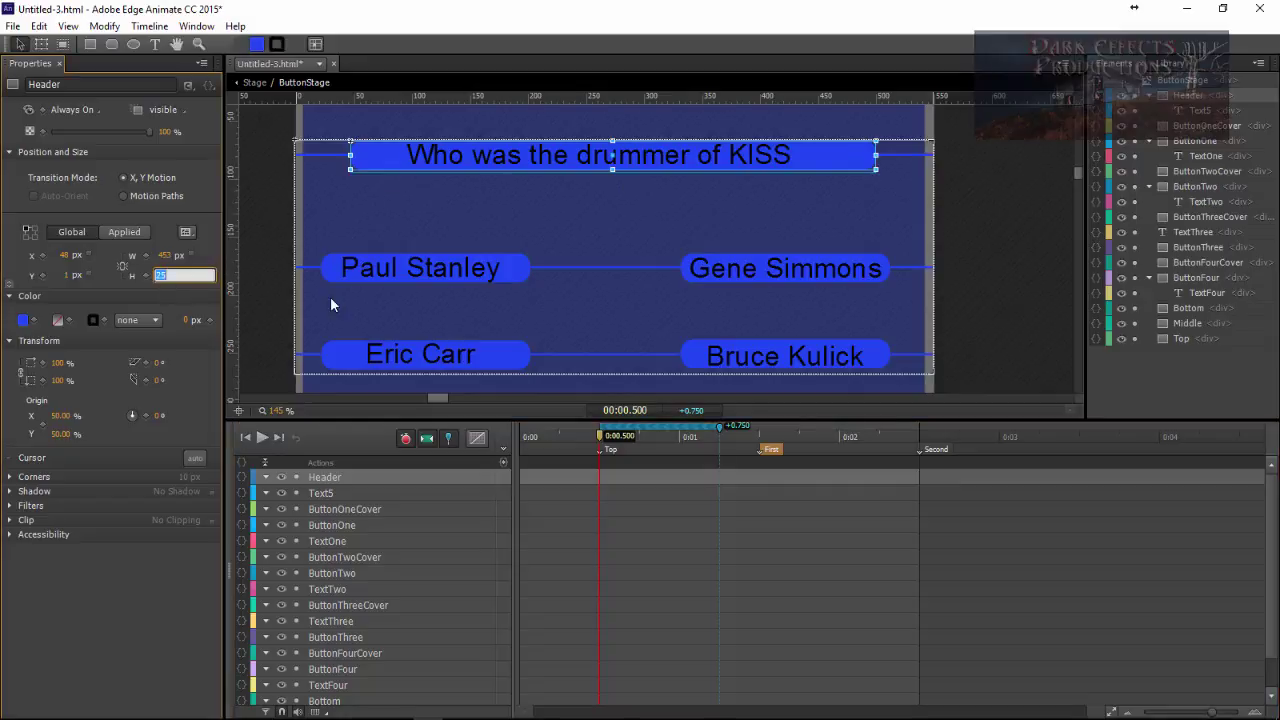
type("0")
key("Return")
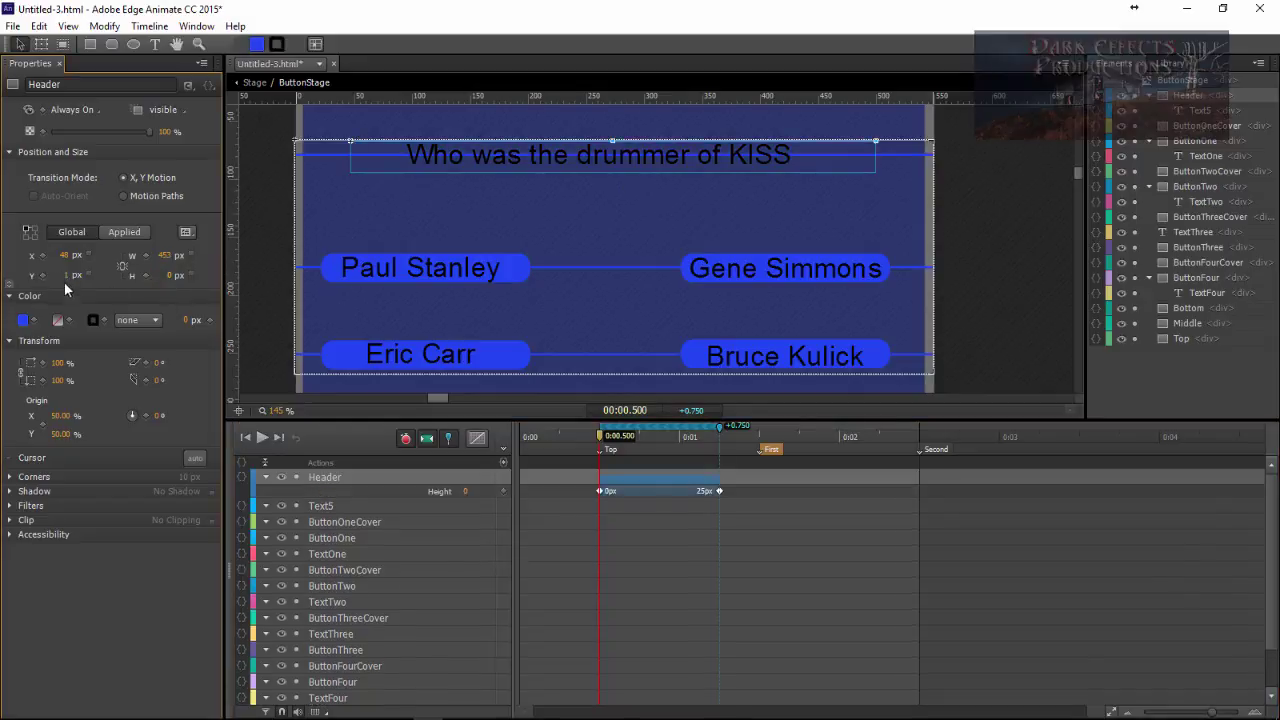
left_click_drag(66, 283, 82, 279)
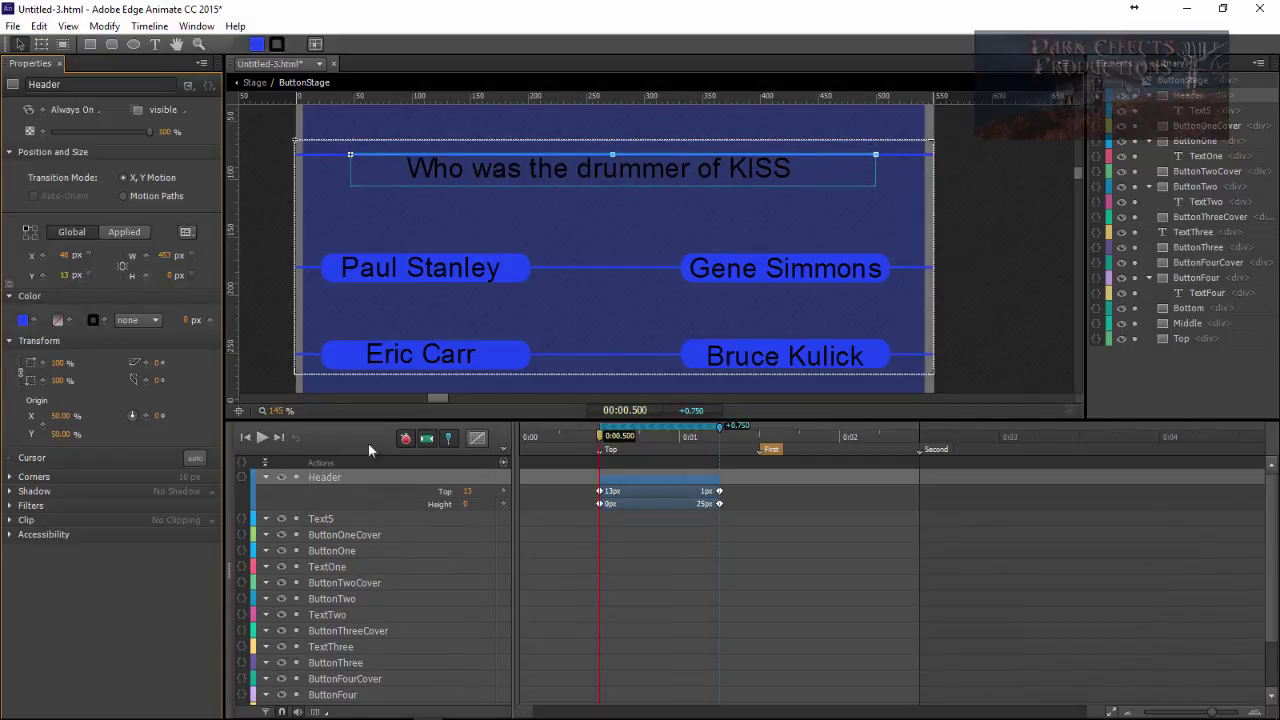
Animate the question text Text5 over the same Top transition, starting at 0% opacity and font size 0 px
left_click(1206, 112)
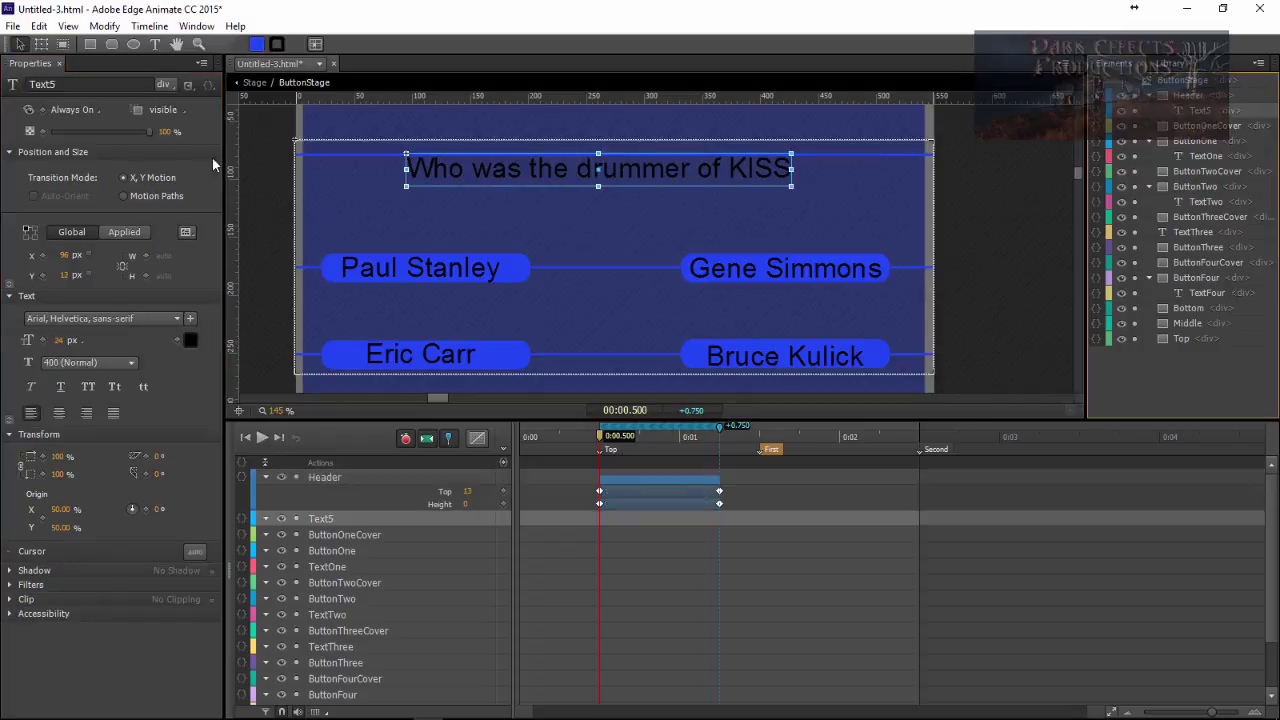
left_click_drag(150, 131, 50, 131)
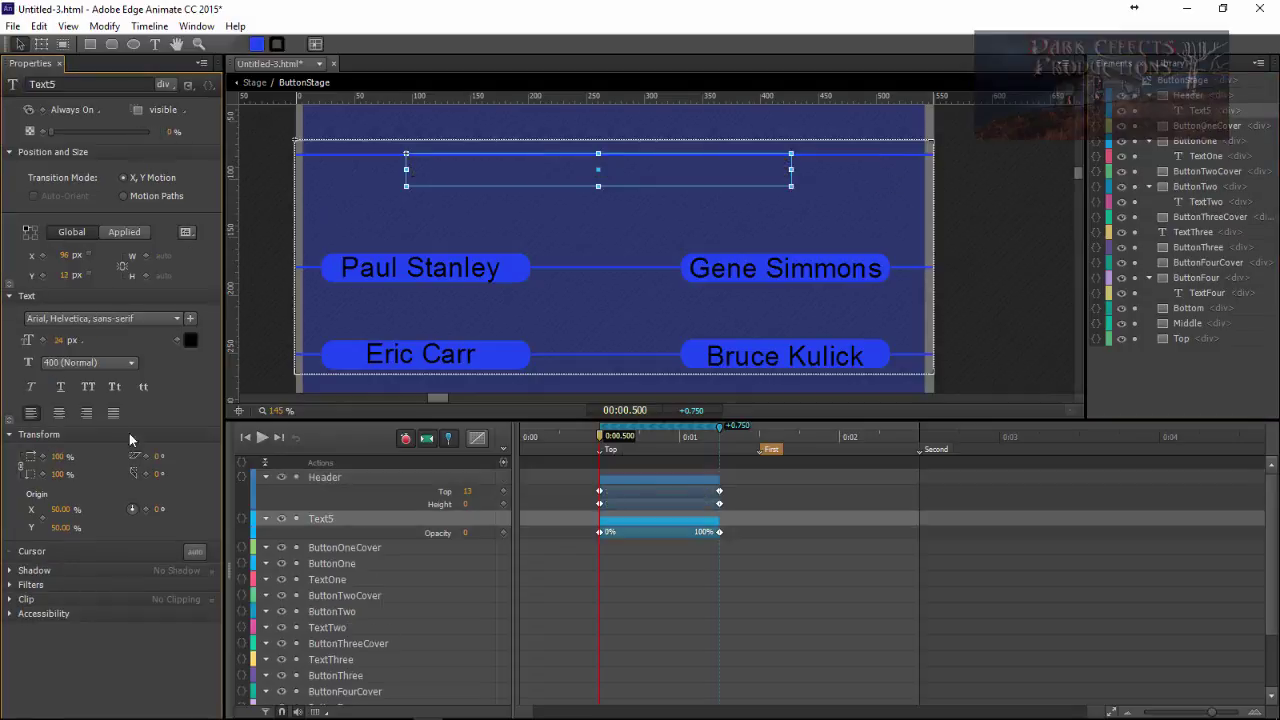
left_click(62, 340)
type("0")
key("Return")
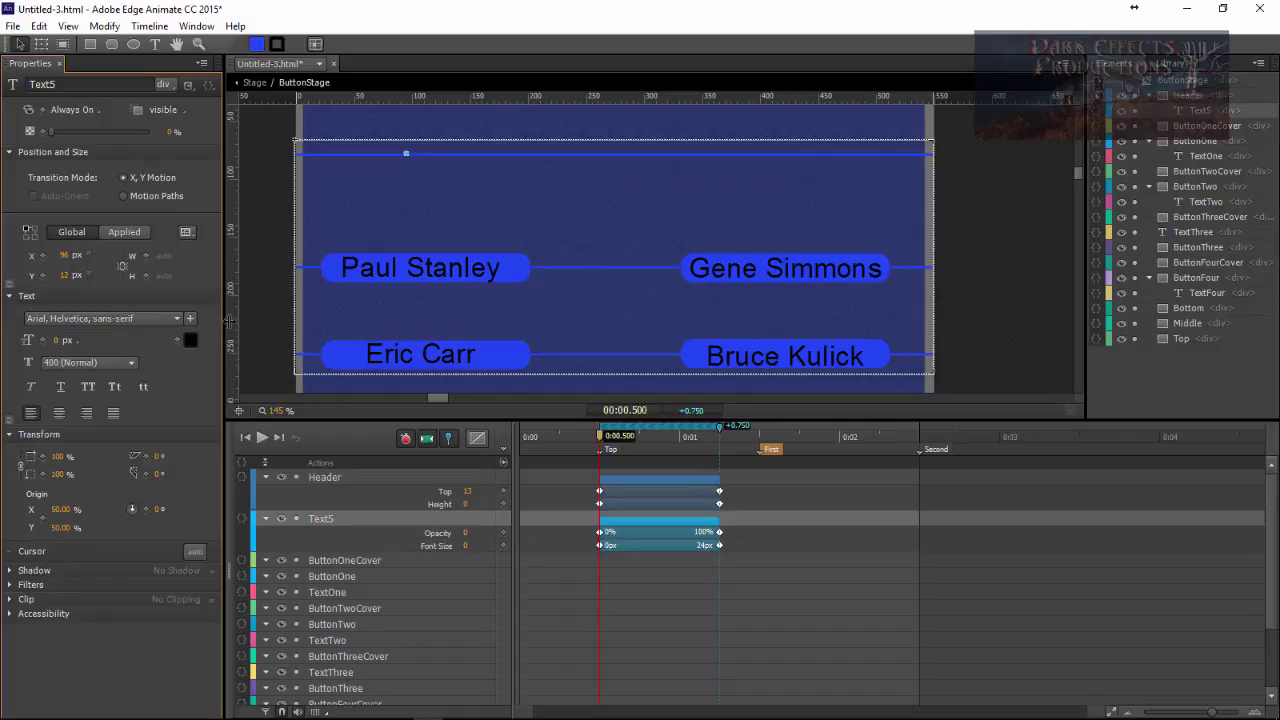
Move the 0.75 s transition to the First label and animate ButtonOne, starting at height 0 px and Y 111 px
left_click(600, 439)
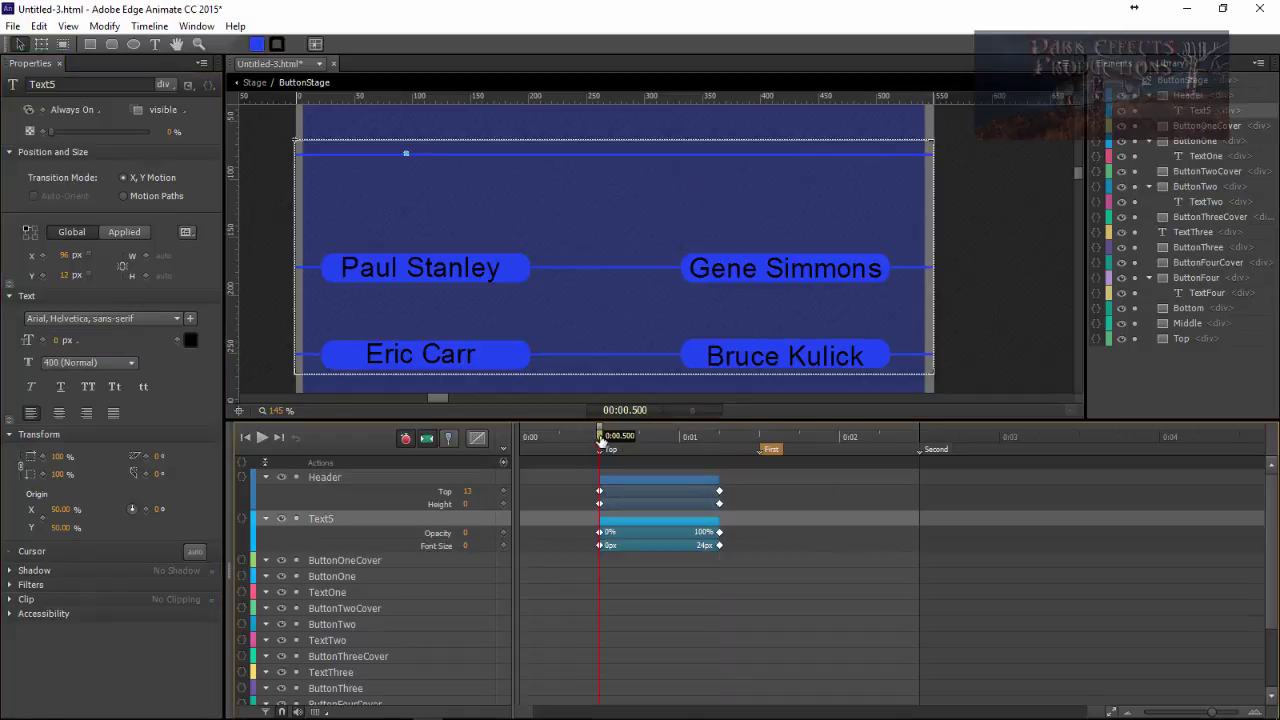
left_click_drag(601, 441, 880, 427)
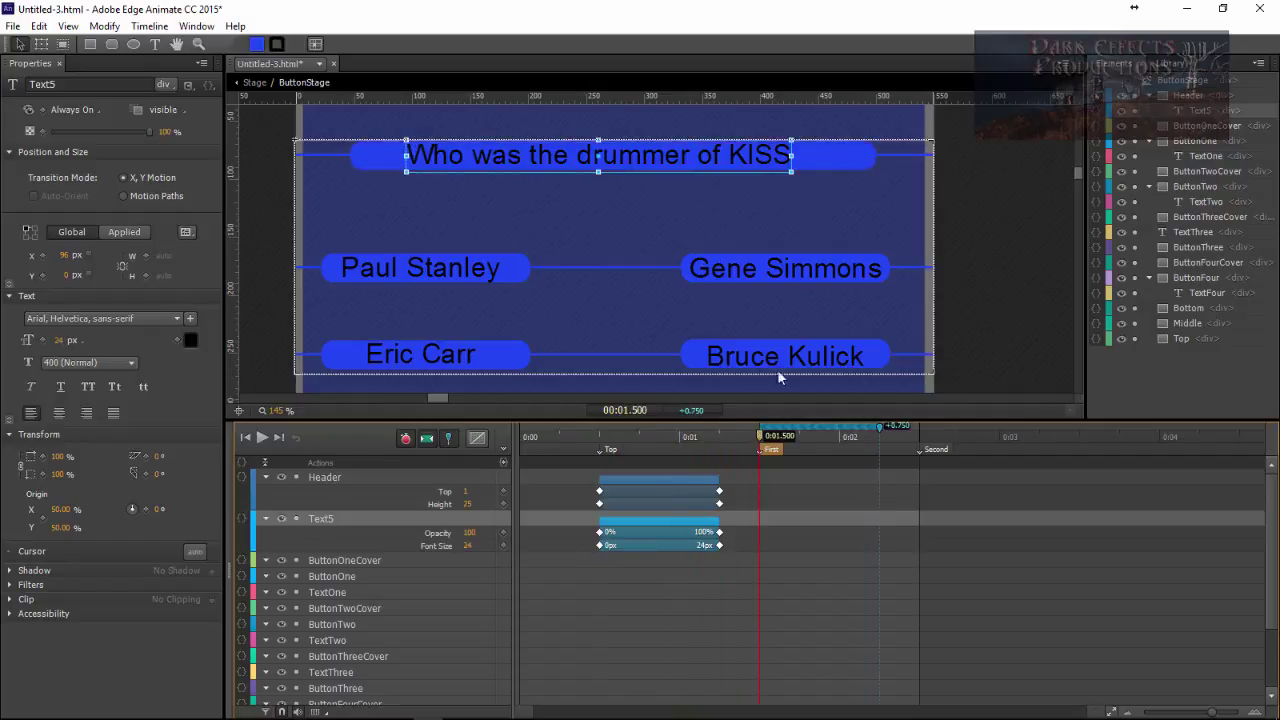
left_click(525, 274)
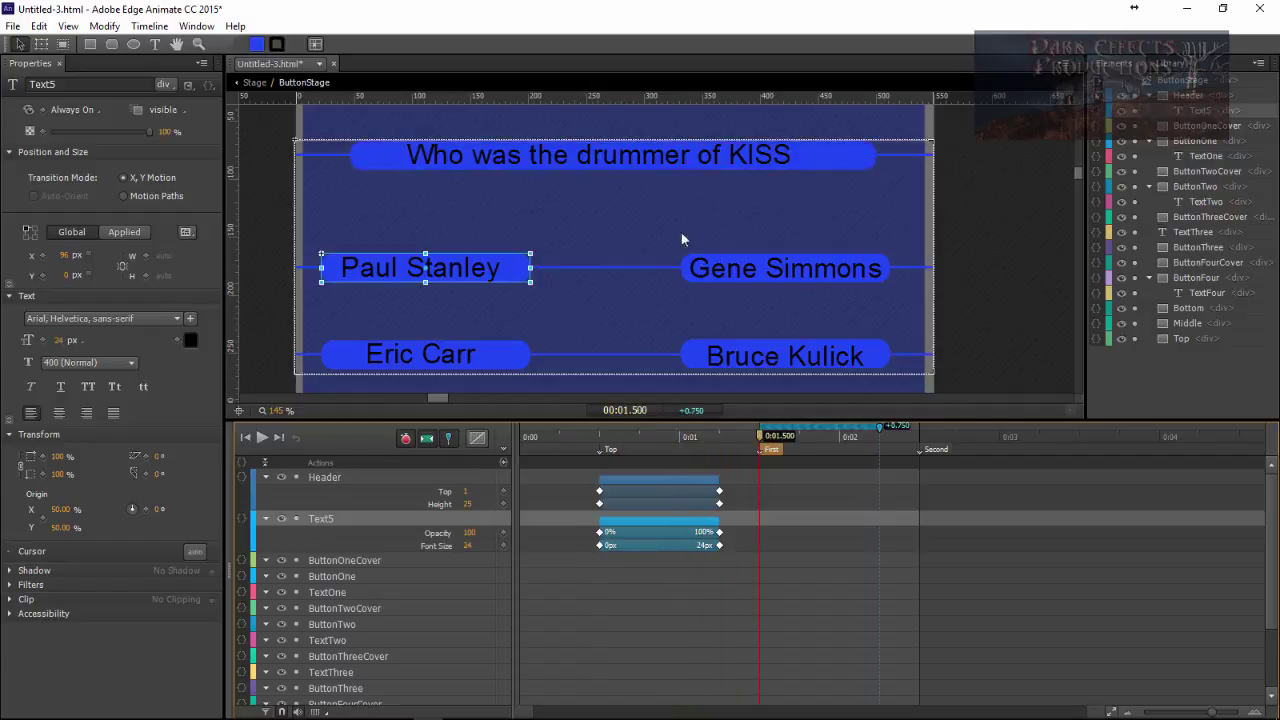
left_click(1203, 140)
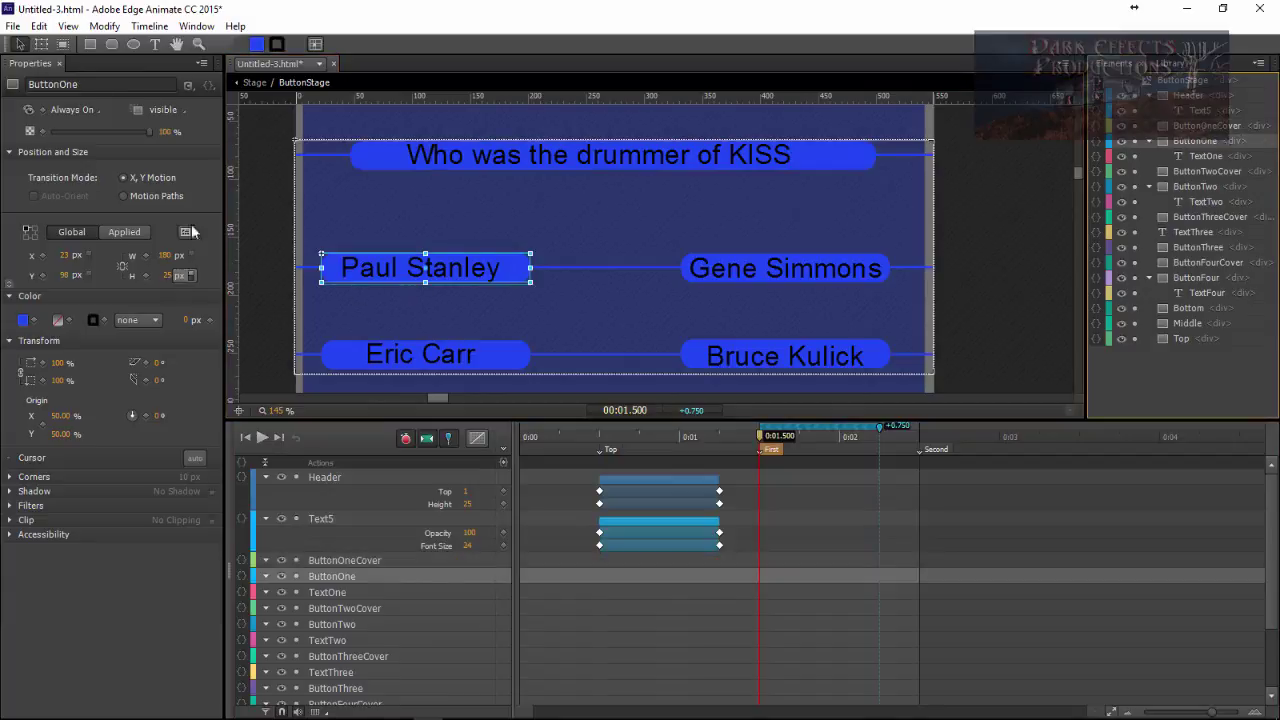
left_click(174, 276)
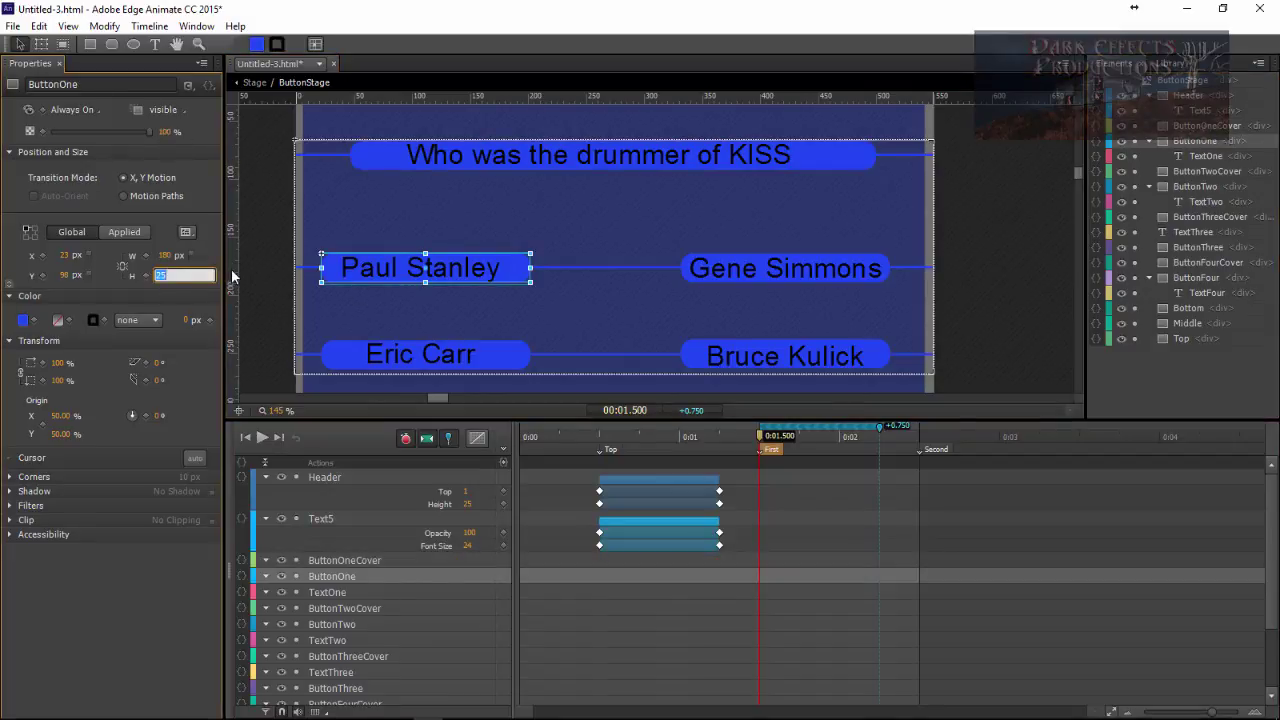
type("0")
key("Return")
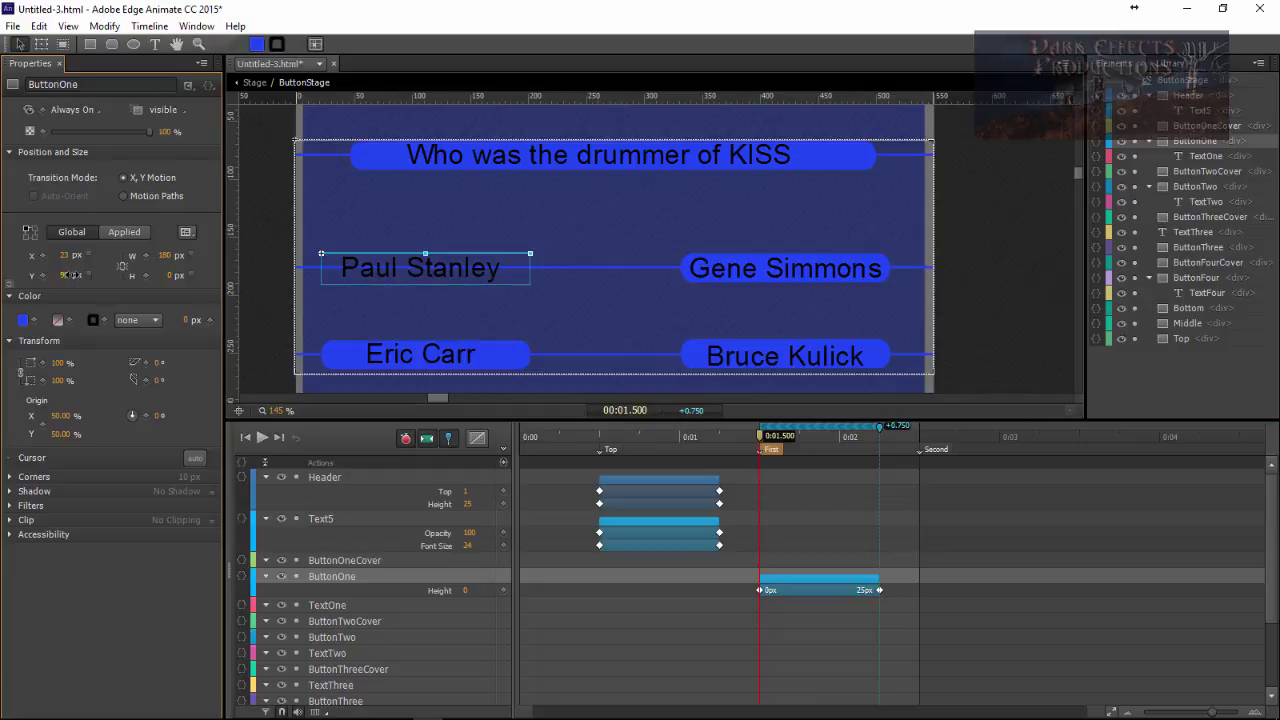
left_click_drag(74, 275, 77, 275)
Animate TextOne over the First transition, starting at 0% opacity and font size 0 px
left_click(1204, 156)
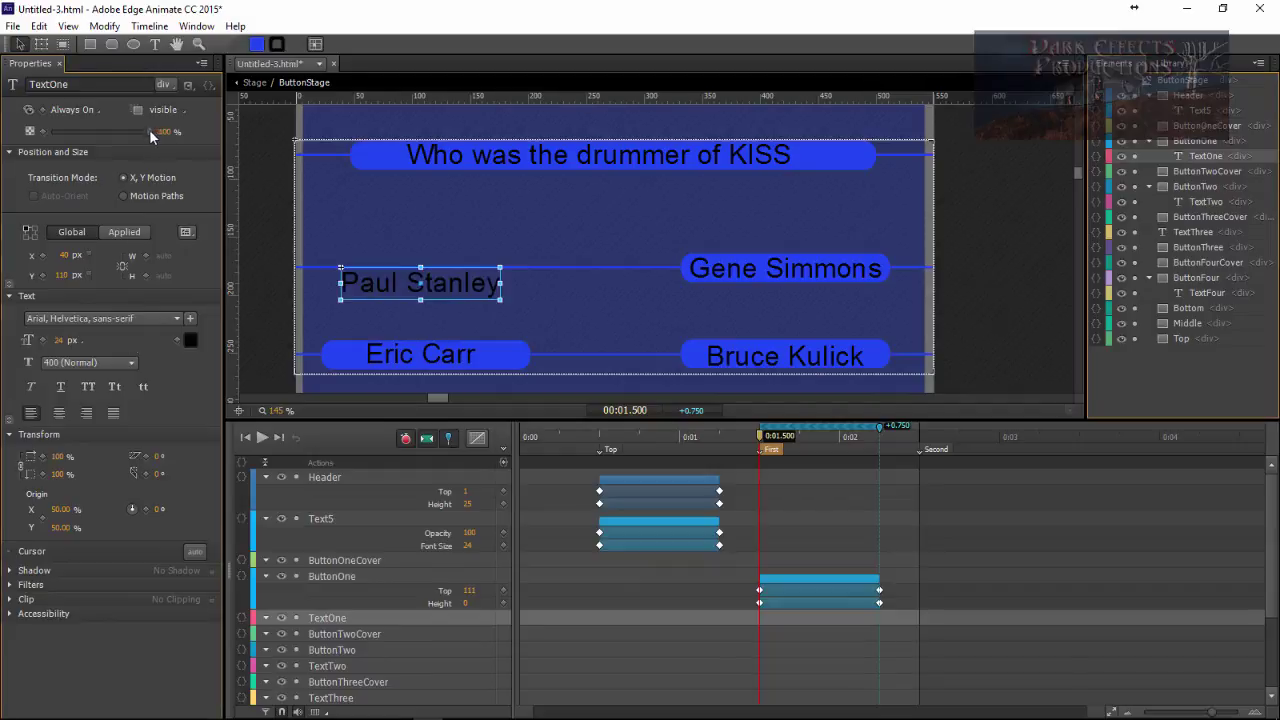
left_click_drag(149, 129, 52, 131)
left_click(87, 340)
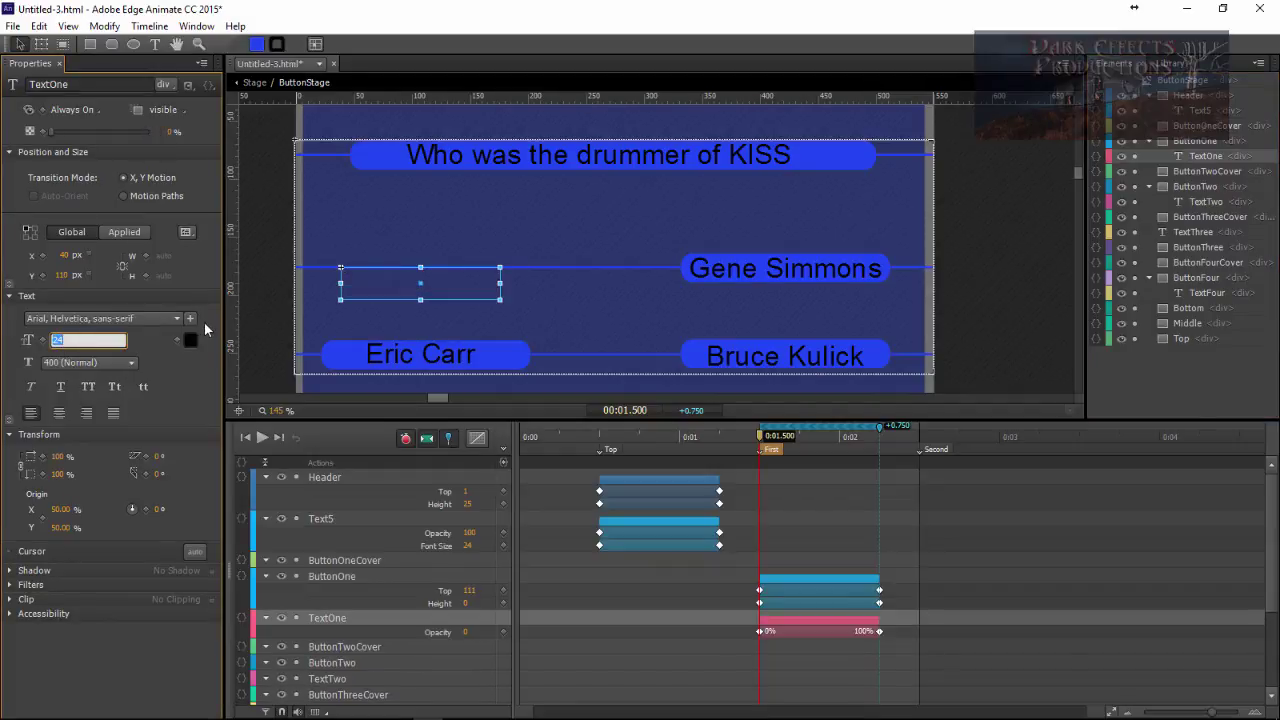
type("0")
key("Return")
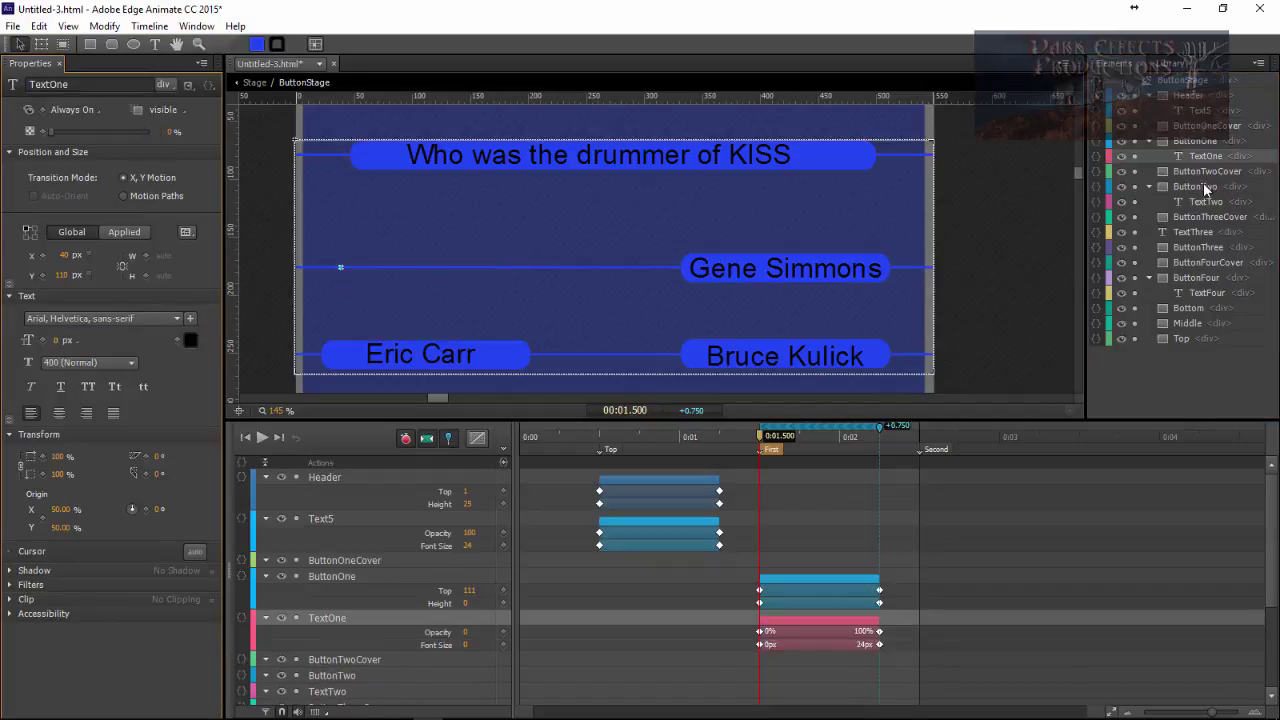
Animate ButtonTwo over the First transition, starting at height 0 px and Y 110 px, and animate TextTwo's opacity and font size alongside it
left_click(1206, 189)
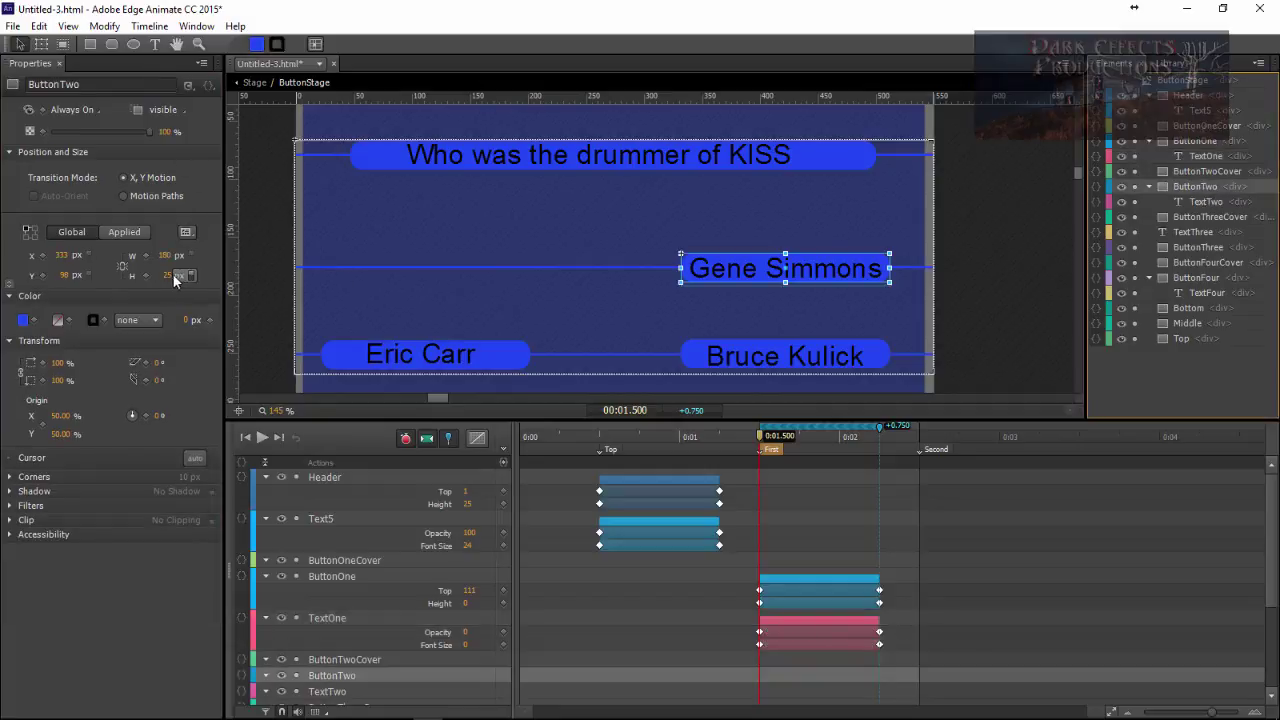
left_click(1203, 200)
key("ctrl+v")
Move the 0.75 s transition to the Second label; animate ButtonThree from height 0 px, Y 185 px and TextThree from 0% opacity, font size 0 px
left_click(962, 430)
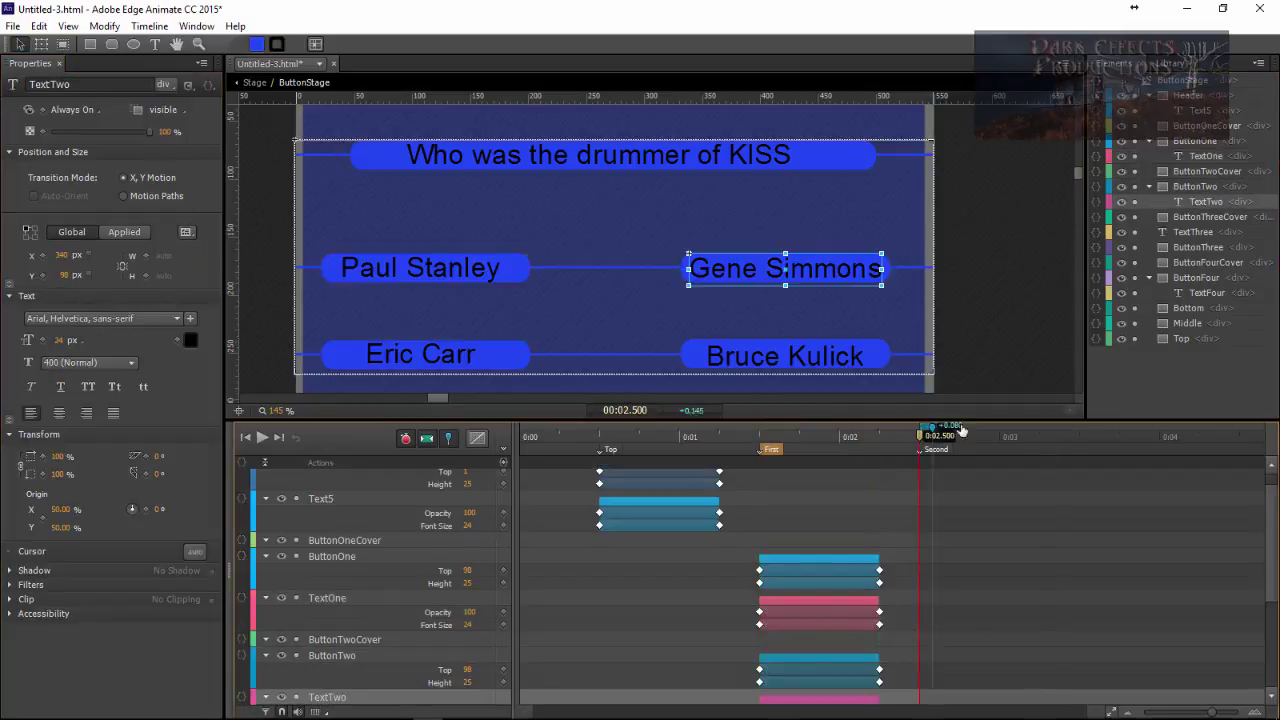
left_click_drag(962, 430, 1040, 426)
left_click(1197, 247)
key("ctrl+v")
left_click(1195, 232)
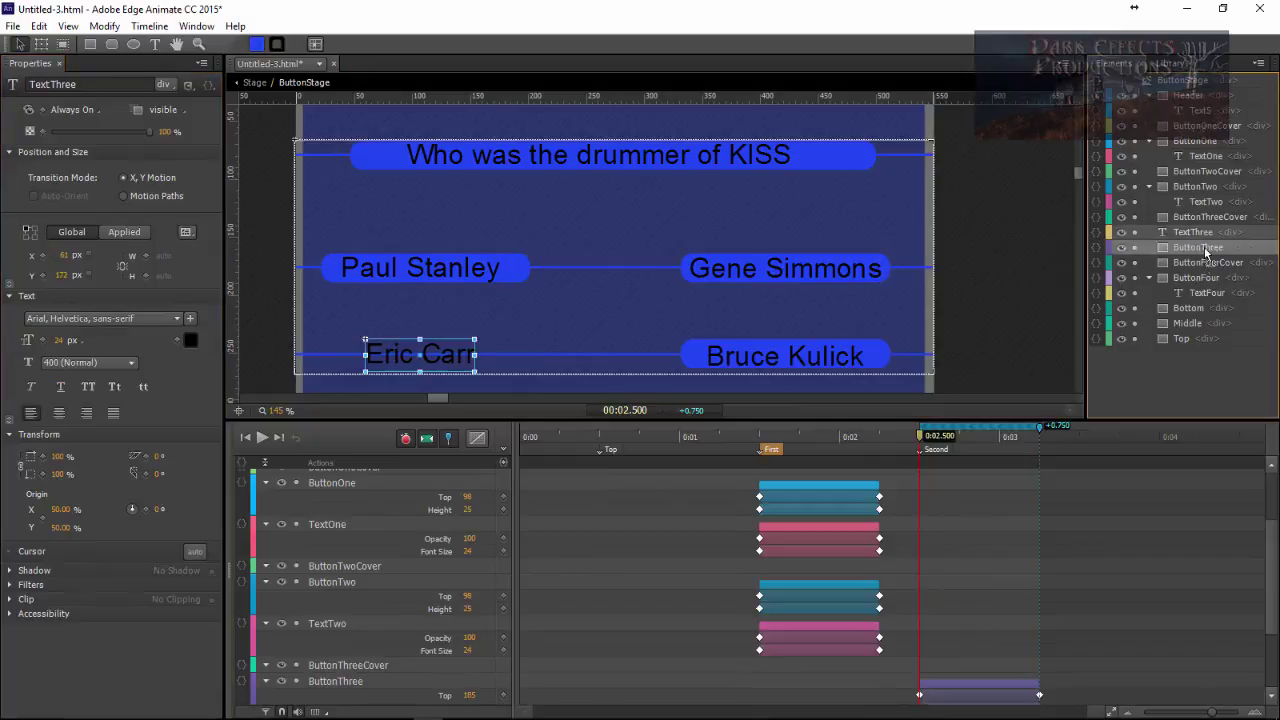
key("ctrl+v")
Animate ButtonFour over the Second transition, starting at height 0 px and Y 185 px, and animate TextFour's opacity and font size alongside it
left_click(1196, 277)
key("ctrl+v")
left_click(1207, 292)
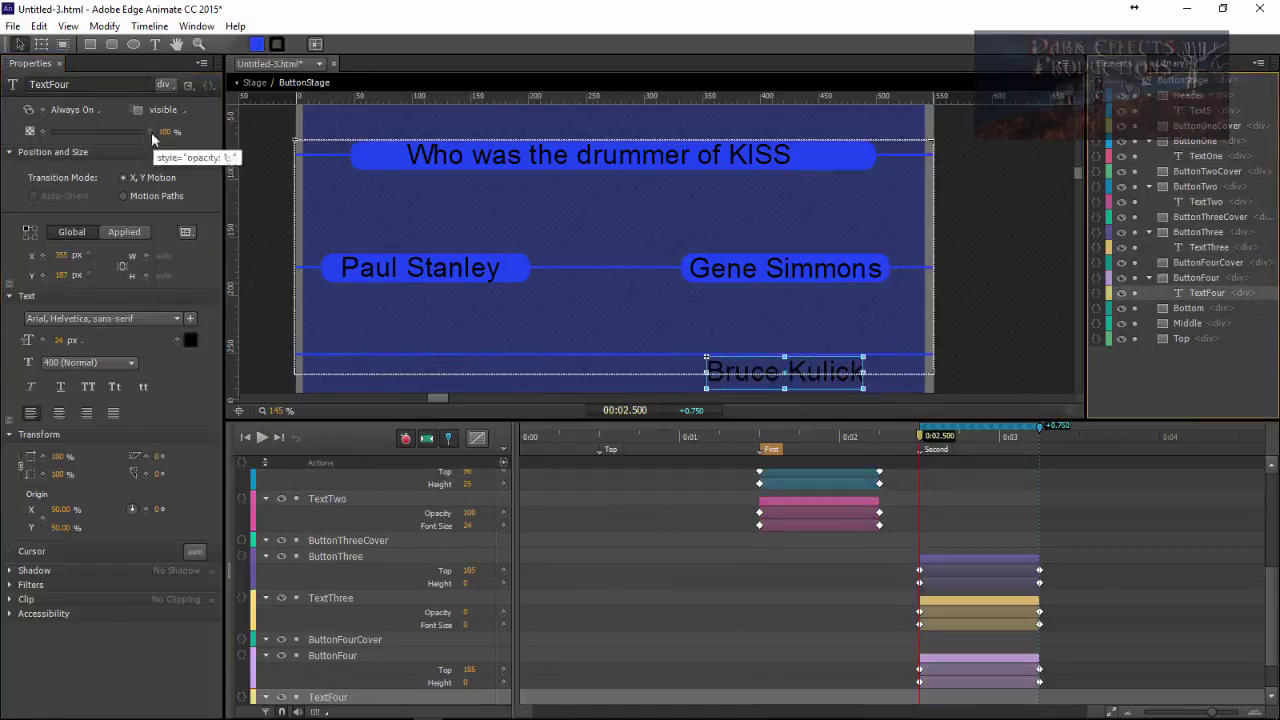
key("ctrl+v")
At 0:03.250, turn off automatic keyframes and transitions and move the Eric Carr text down onto its button, at Y 174 px
left_click_drag(920, 437, 1043, 450)
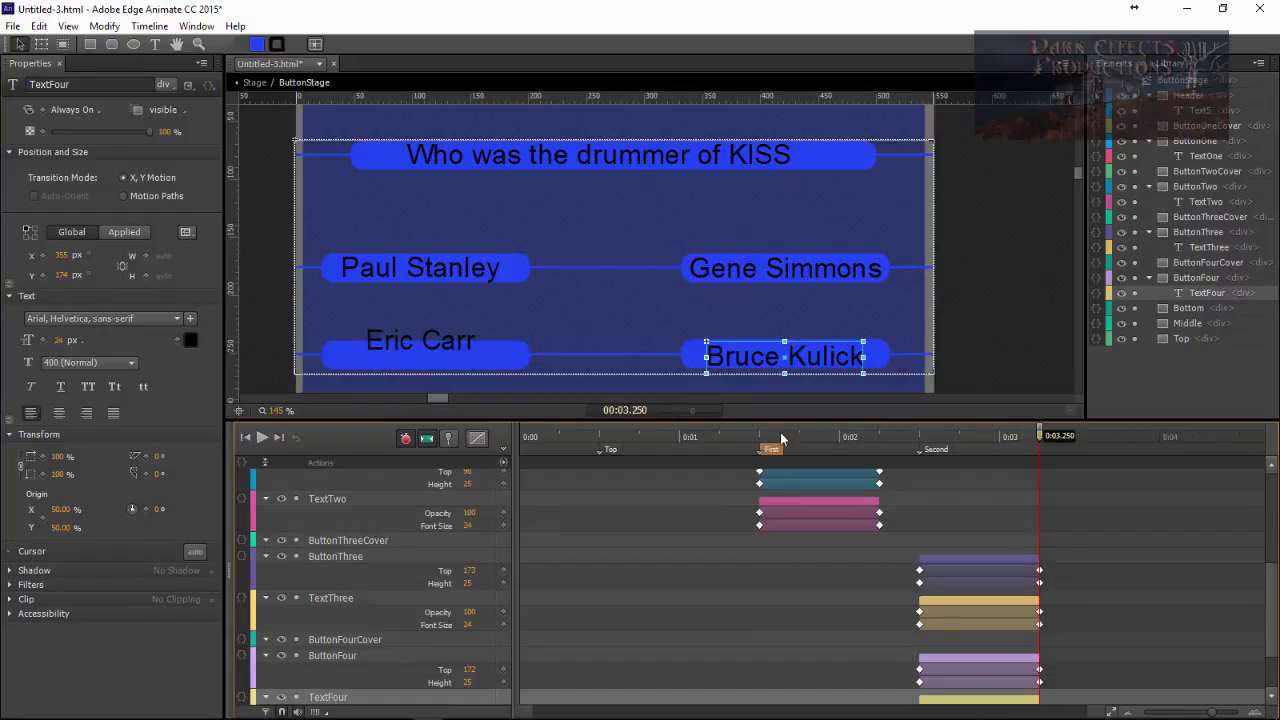
left_click(440, 342)
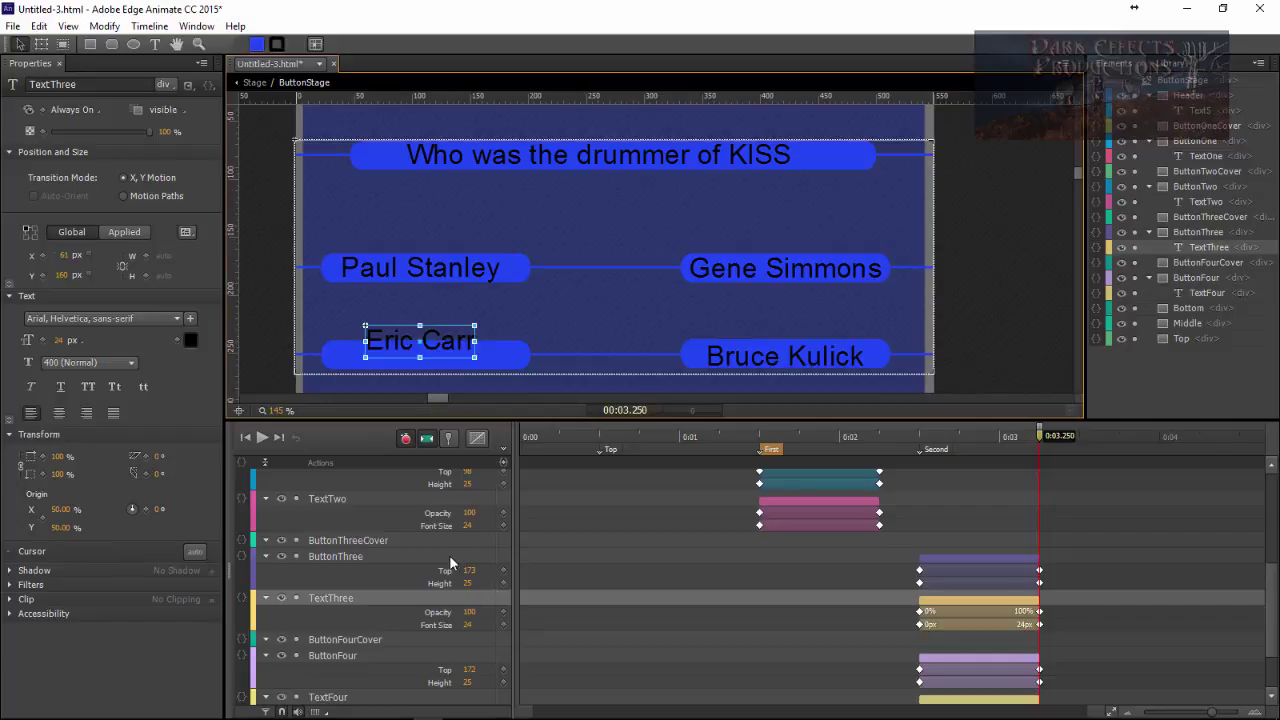
left_click(426, 440)
left_click_drag(441, 340, 439, 357)
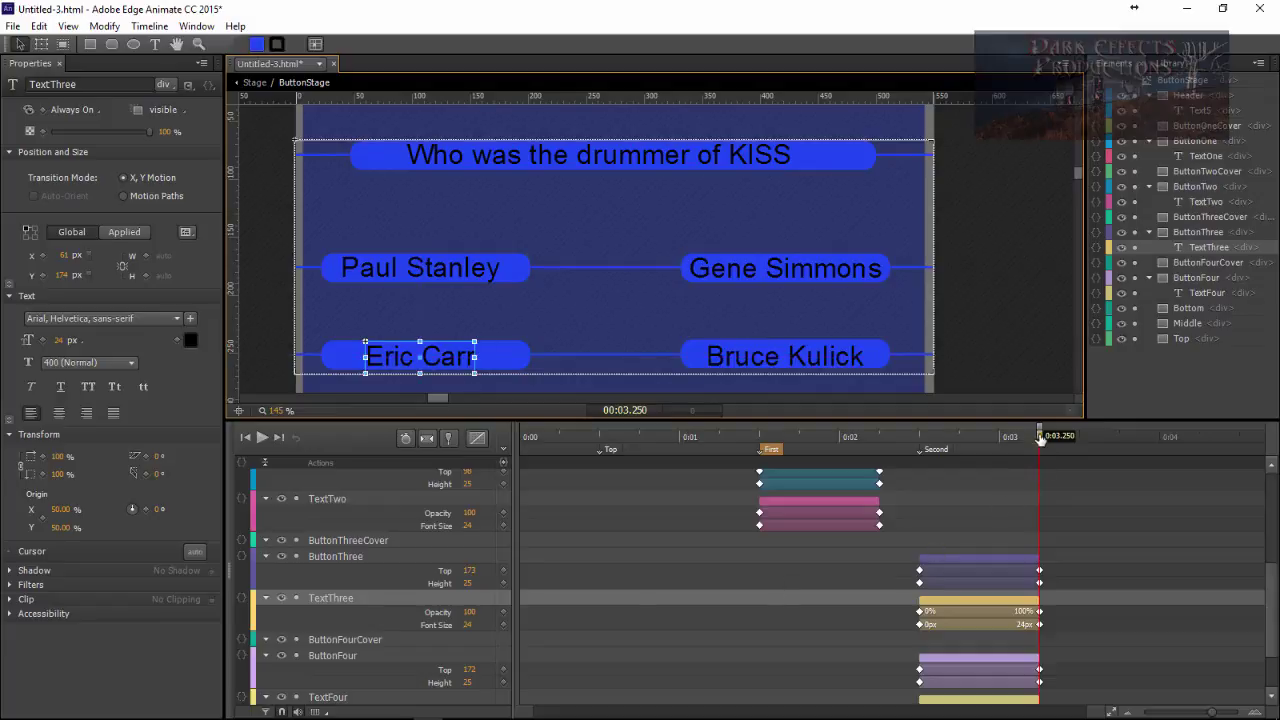
mouse_move(1040, 440)
left_mouse_down()
mouse_move(915, 441)
mouse_move(1041, 437)
left_mouse_up()
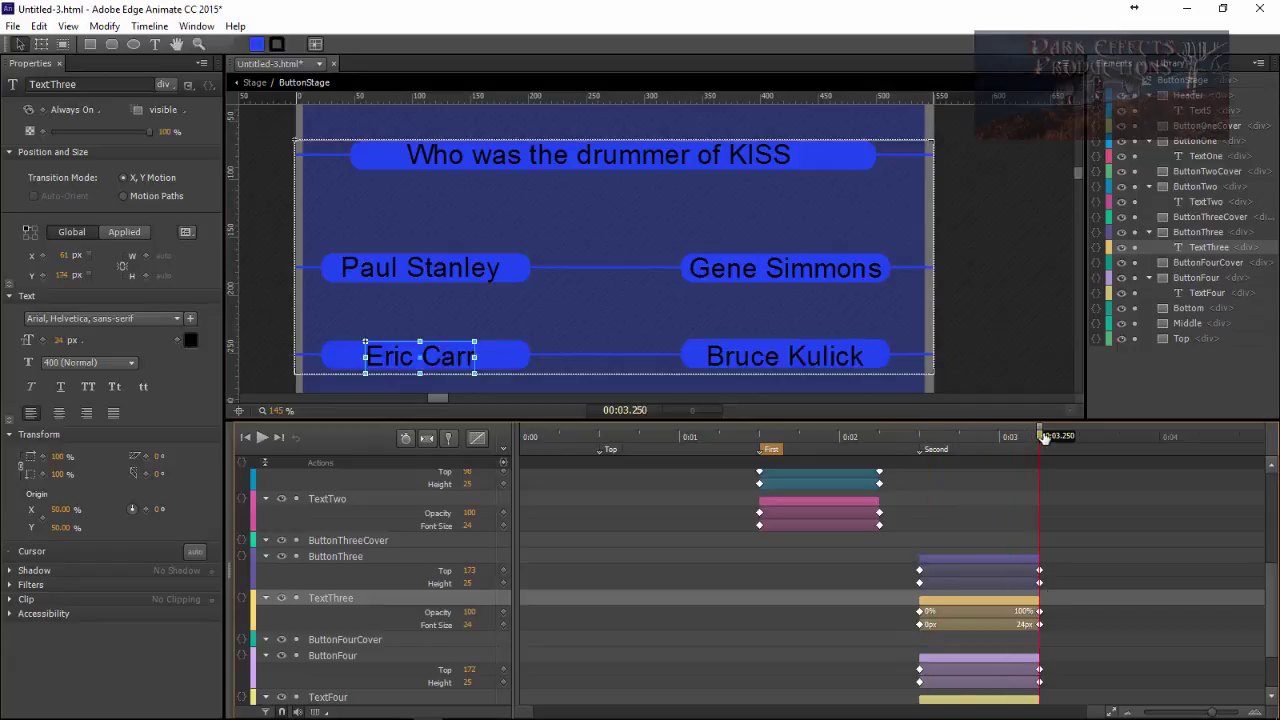
left_click(969, 240)
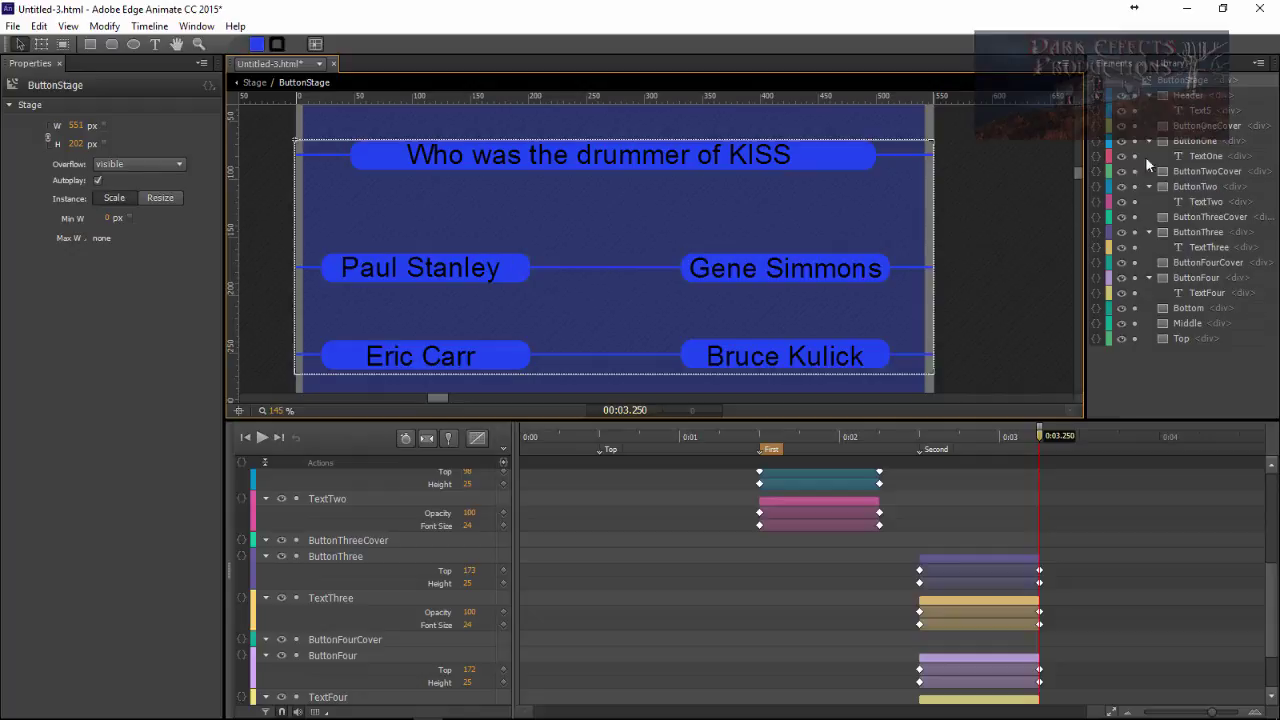
Add a click action to ButtonOneCover that sets ButtonOne's background-color to #43b2ff through sym.$("ButtonOne").css
left_click(1215, 126)
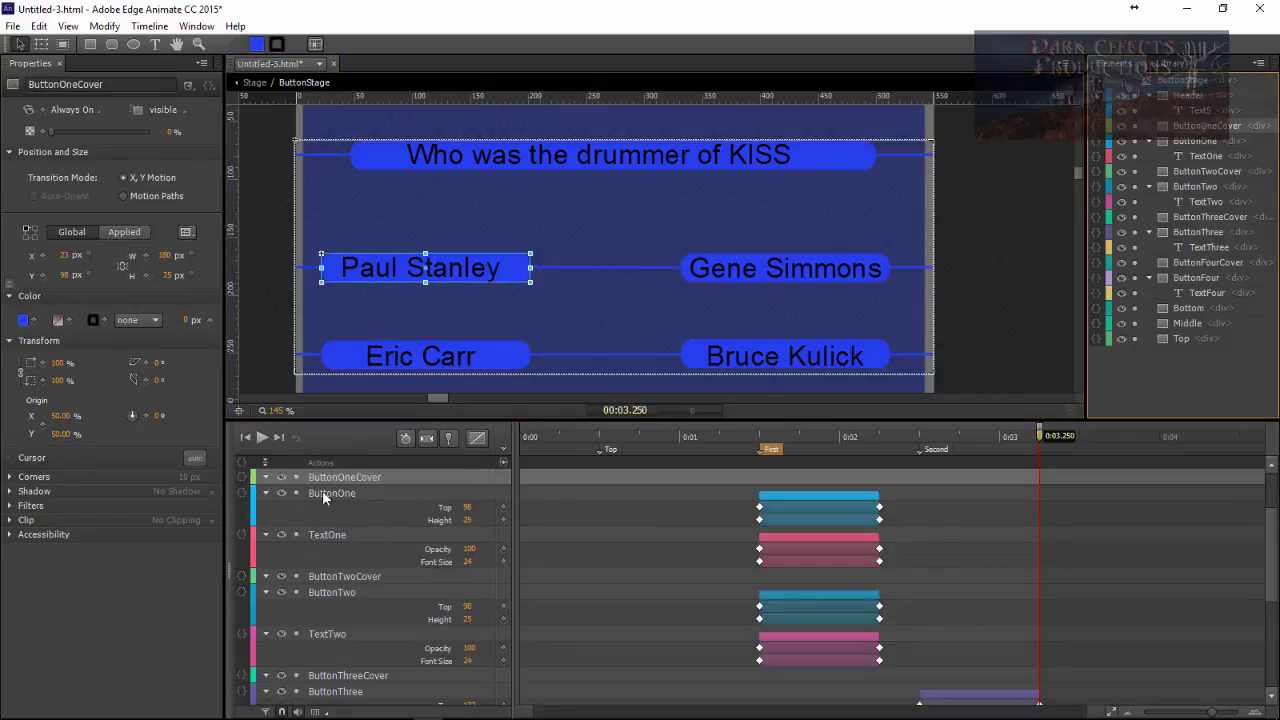
left_click(245, 480)
left_click(94, 150)
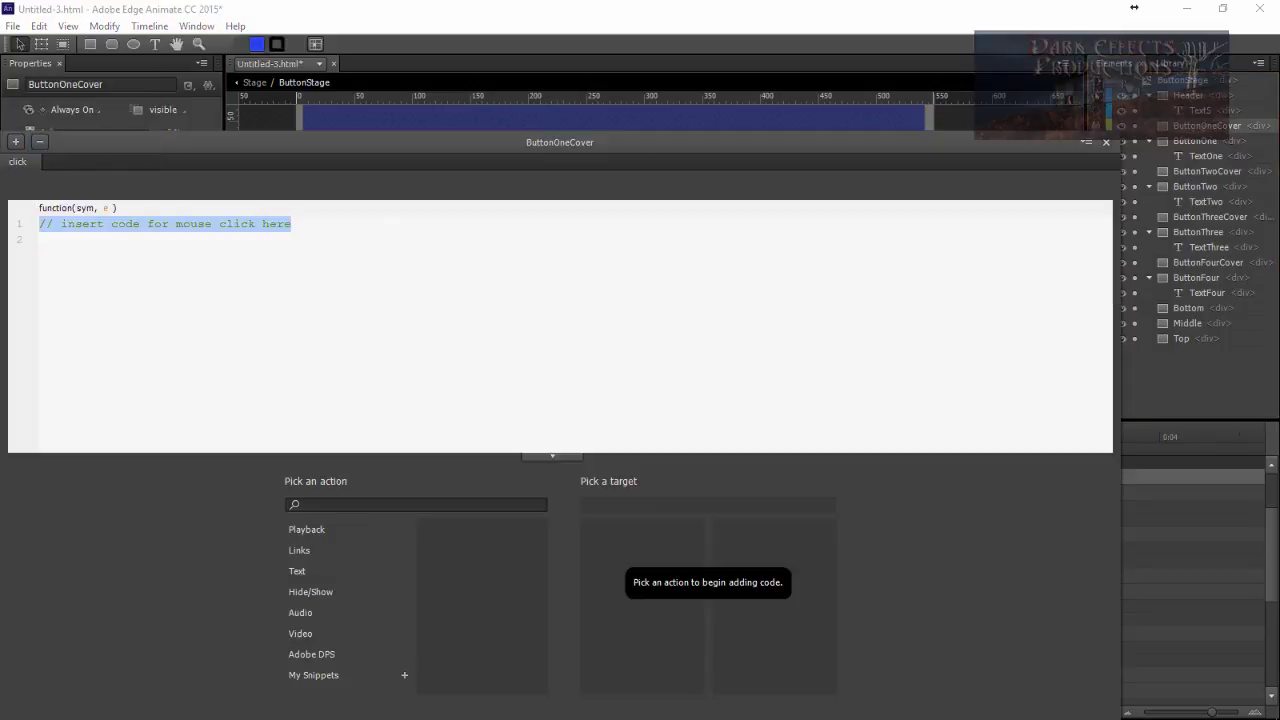
key("Escape")
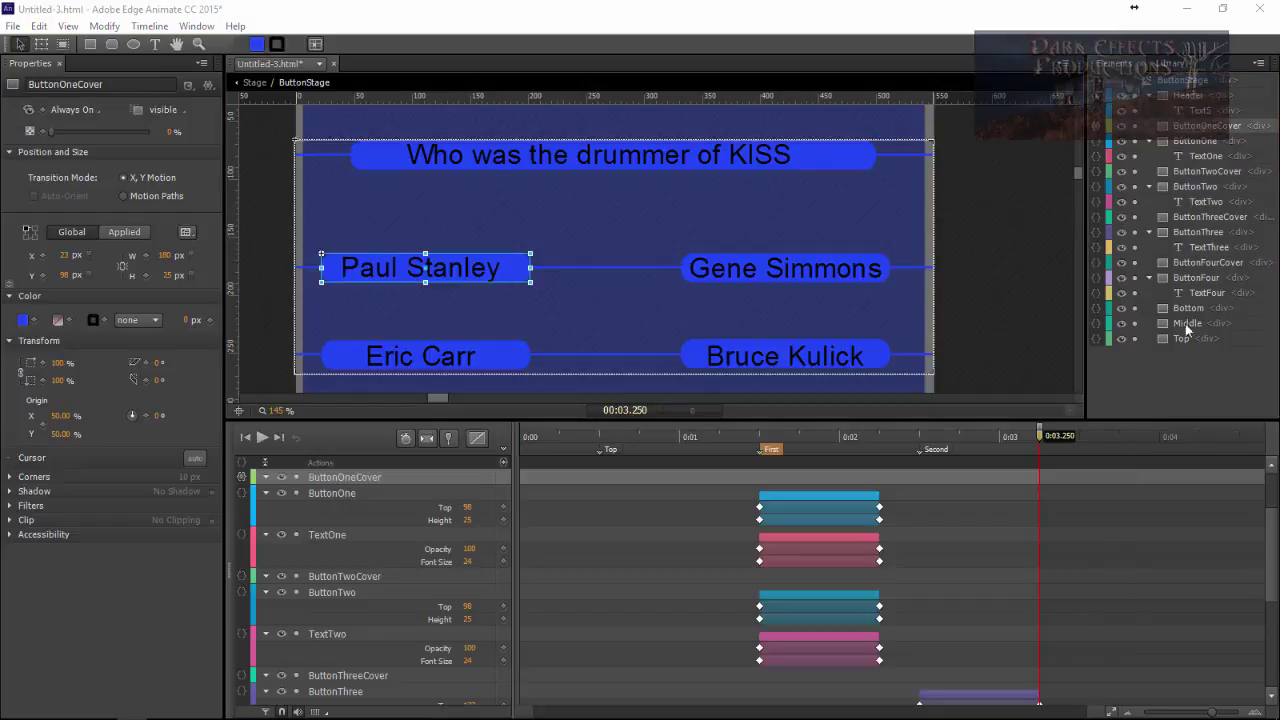
left_click(263, 258)
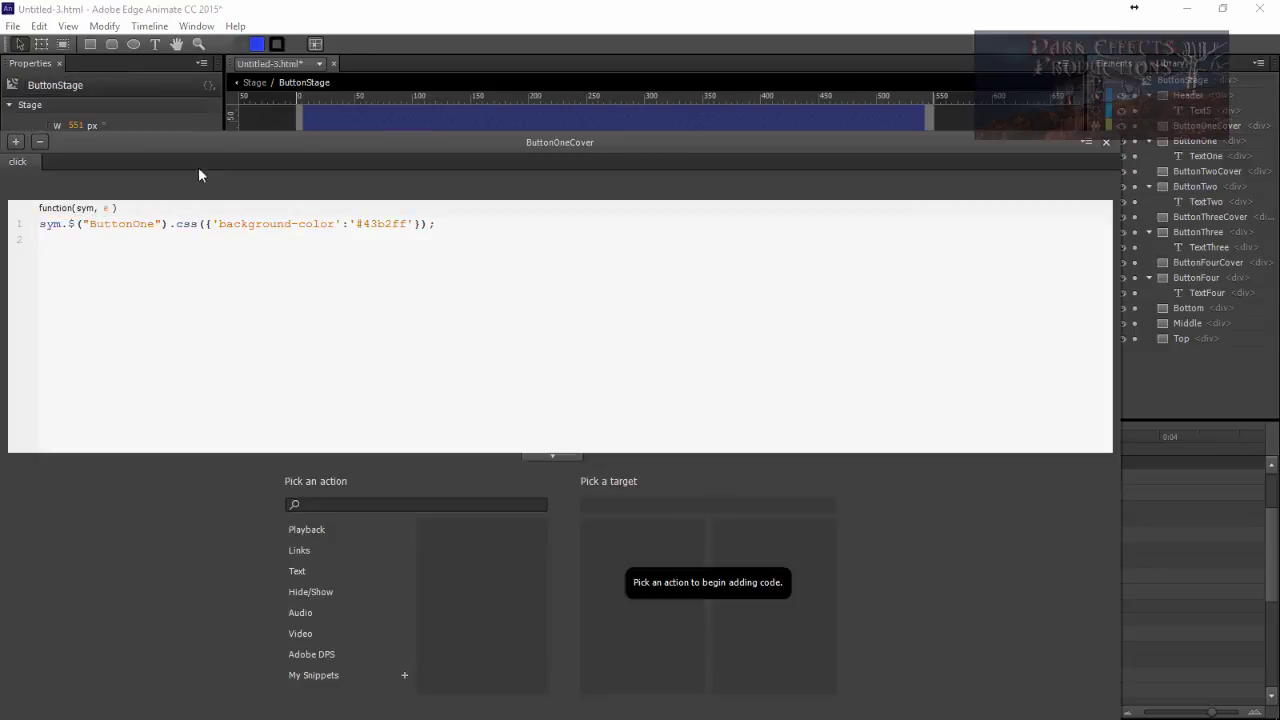
left_click_drag(194, 144, 239, 101)
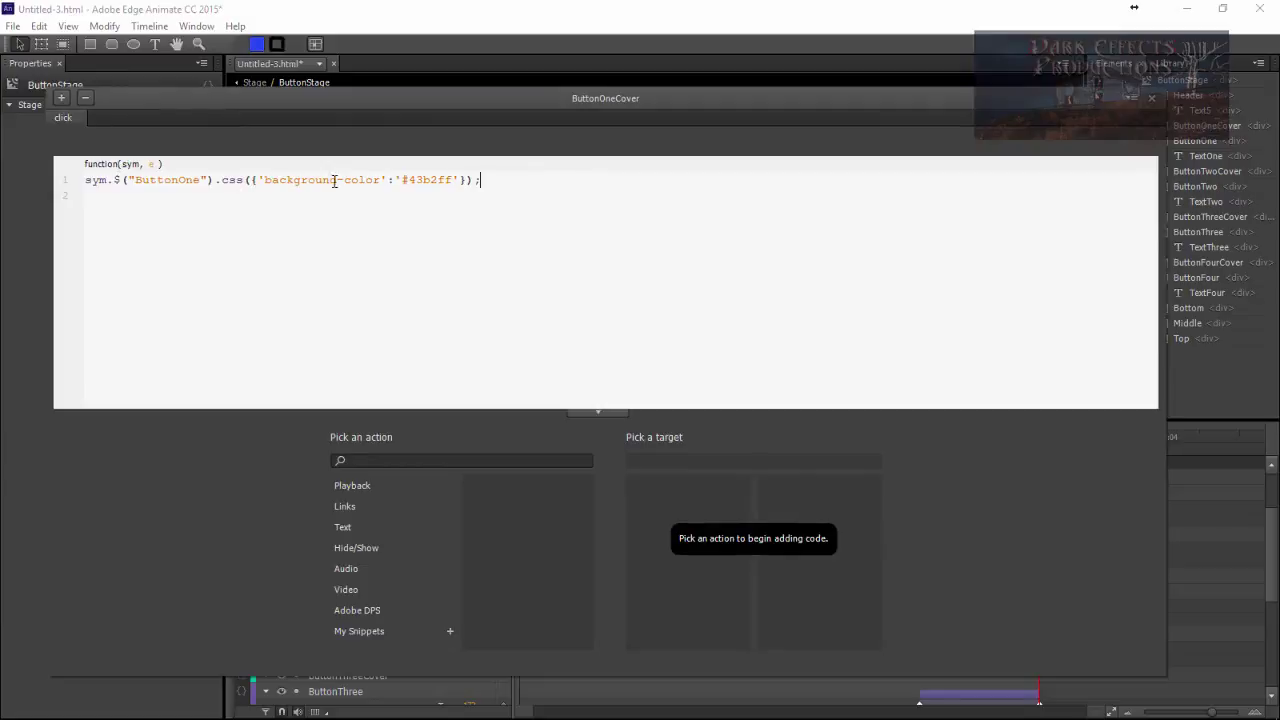
left_click_drag(452, 183, 413, 182)
key("Escape")
Add a mouseout action to ButtonOneCover that sets TextOne's color to #000 and ButtonOne's background-color to #3087c3
left_click(61, 98)
left_click(146, 204)
type("sym.$(\"TextOne\").css({'color':'#000'});  sym.$(\"ButtonOne\").css({'background-color':'#3087c3'});")
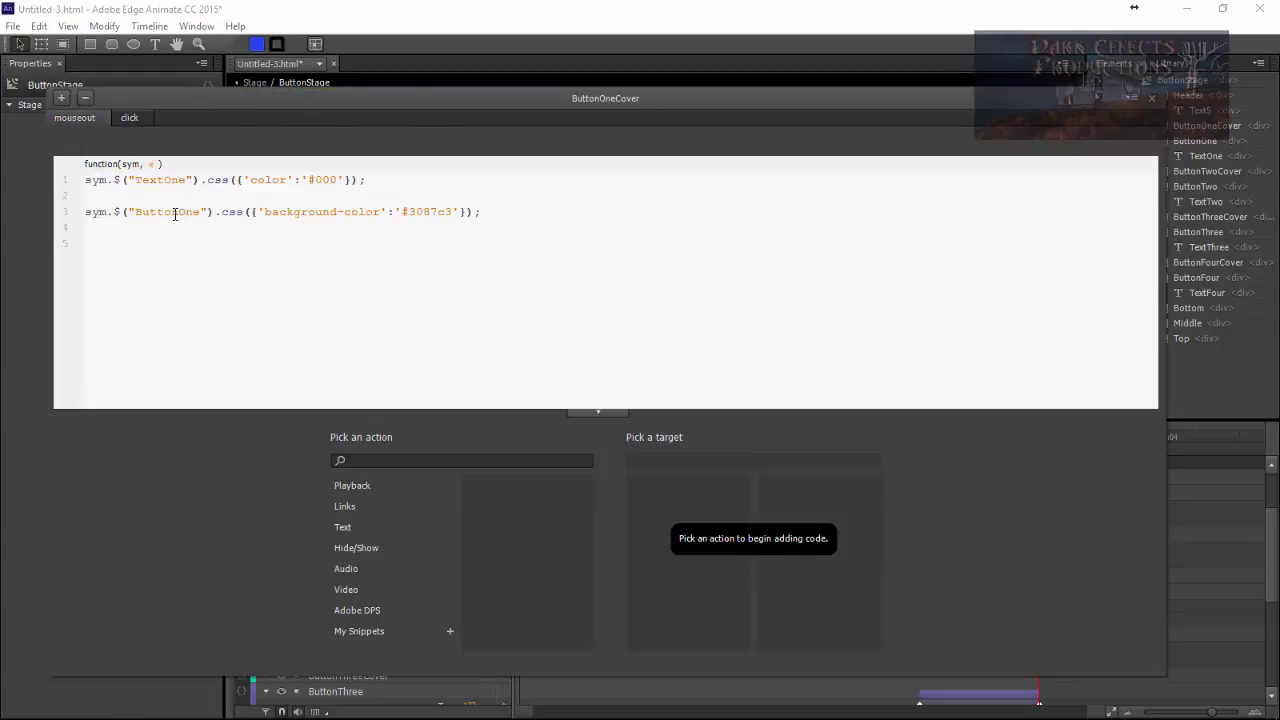
key("BackSpace")
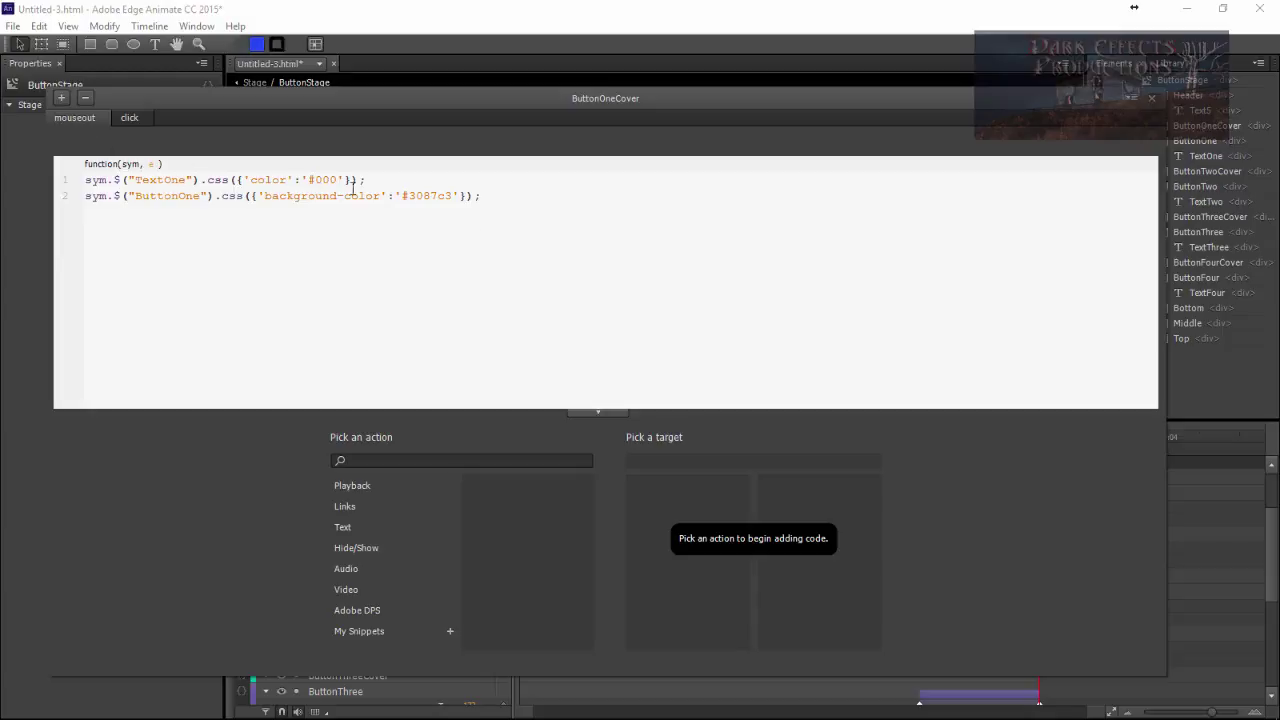
left_click_drag(337, 179, 316, 179)
left_click(189, 201)
Copy the colour code 3087c3 from the mouseout code and apply it as ButtonOne's background colour
left_click_drag(453, 198, 408, 198)
key("ctrl+c")
left_click(1155, 100)
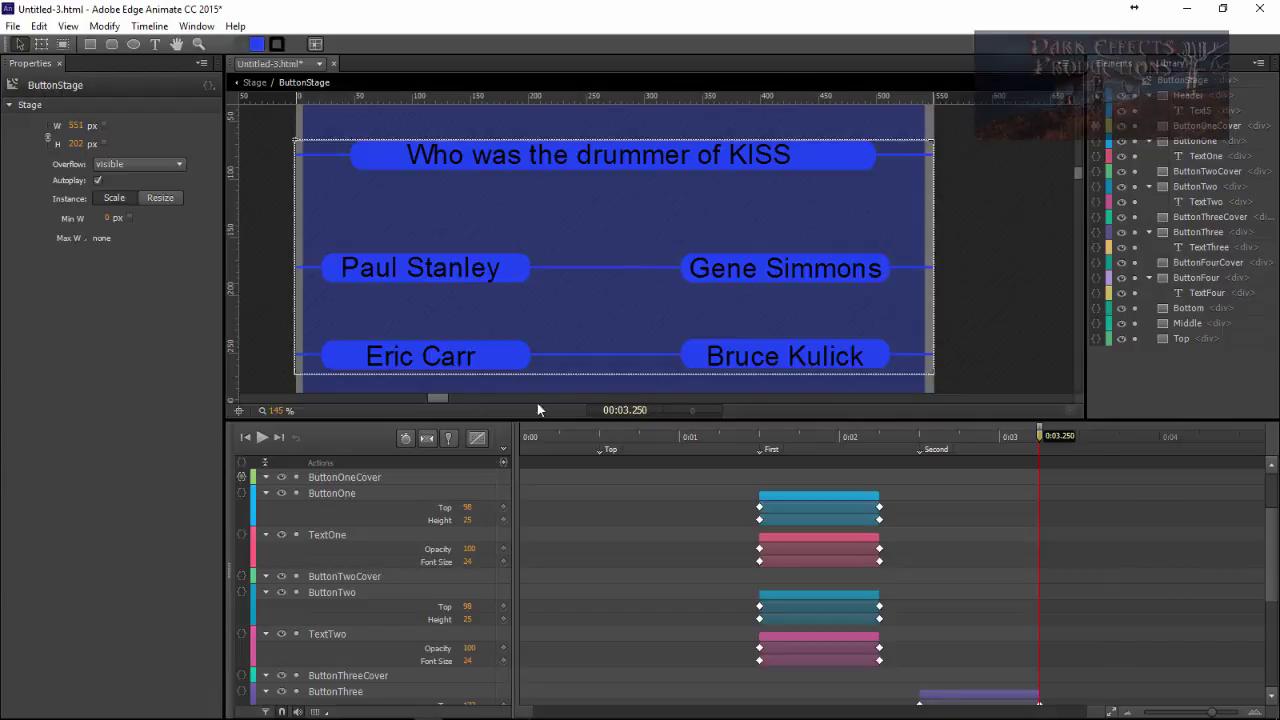
left_click(521, 270)
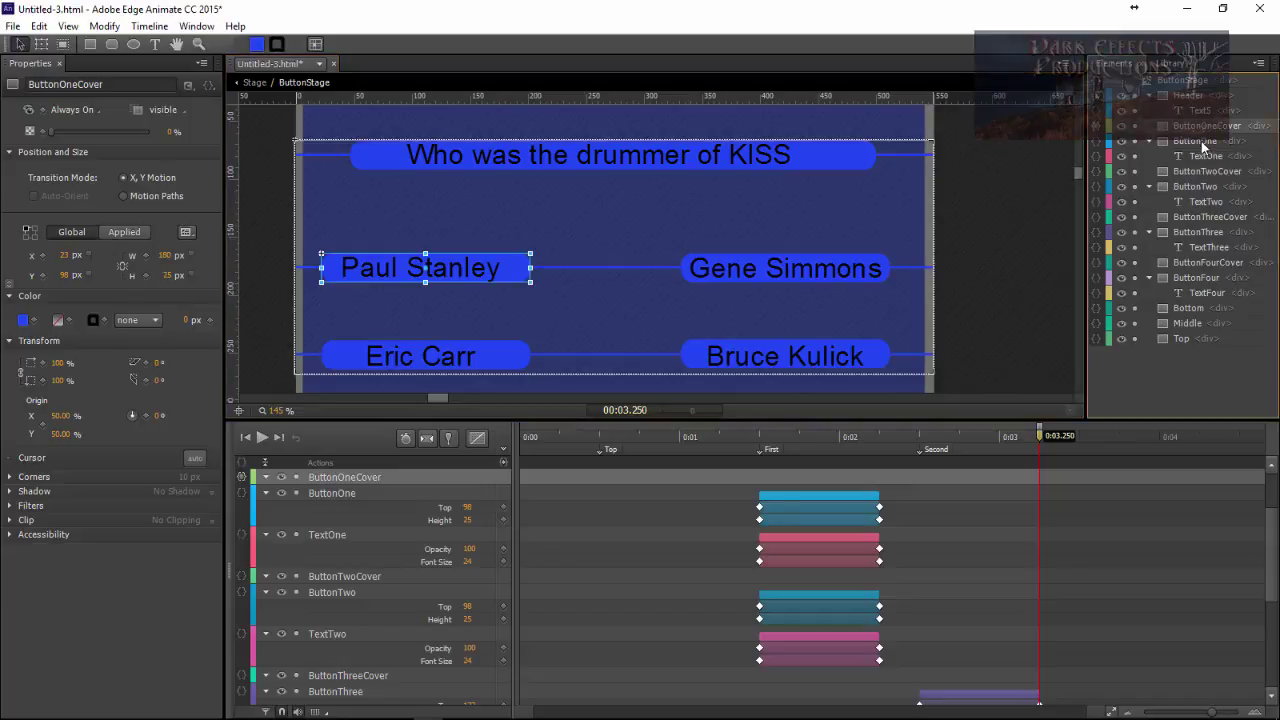
left_click(23, 320)
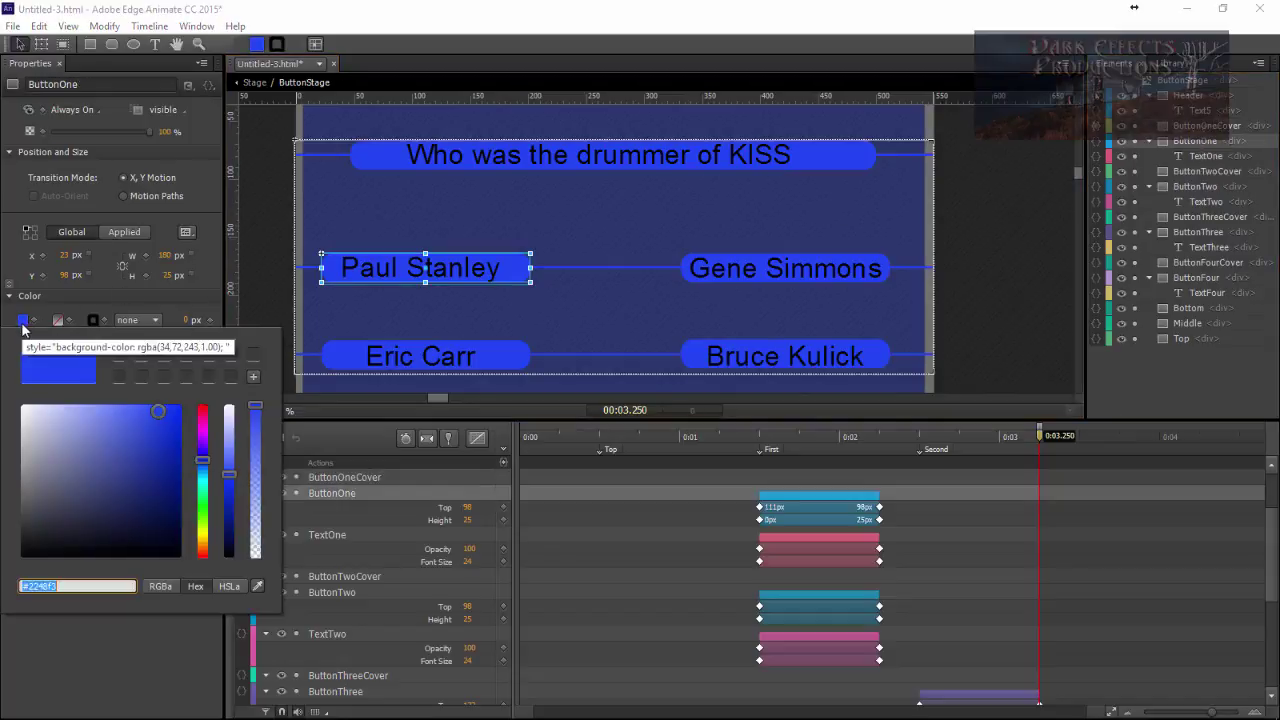
key("ctrl+v")
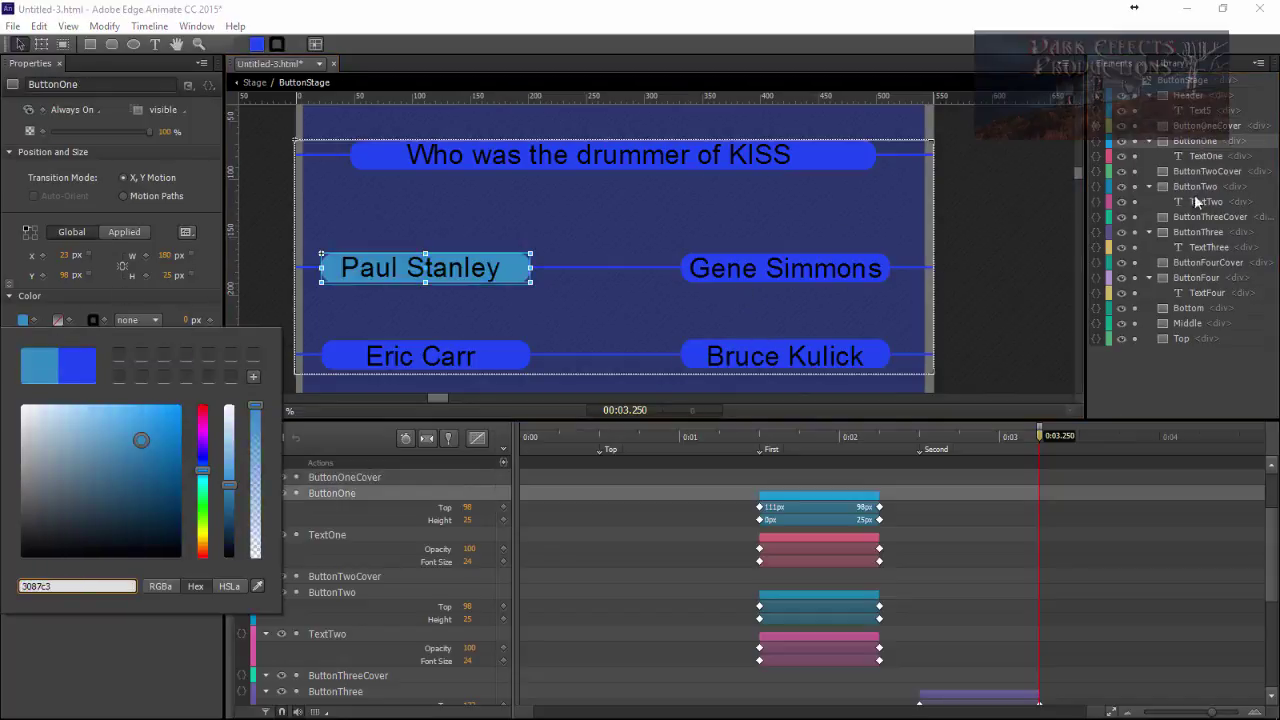
Set the background colour of ButtonTwo, ButtonFour and ButtonThree to 3087c3
left_click(1199, 186)
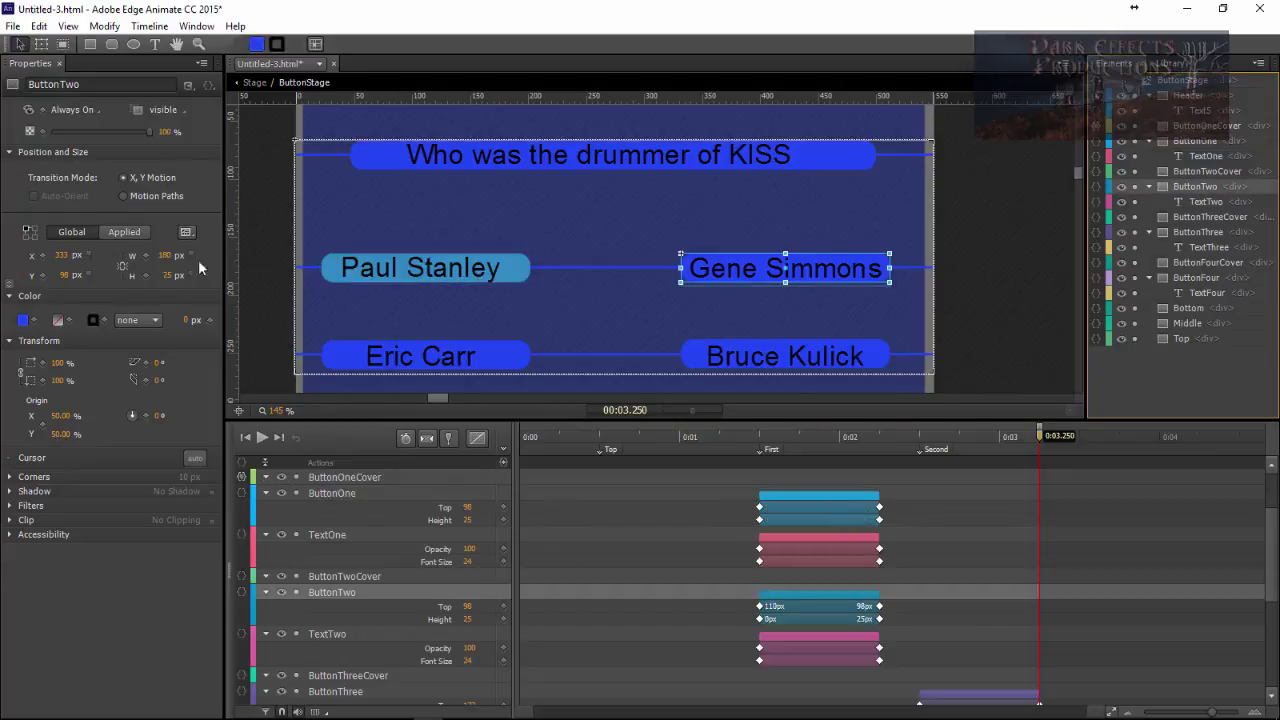
left_click(23, 320)
key("ctrl+v")
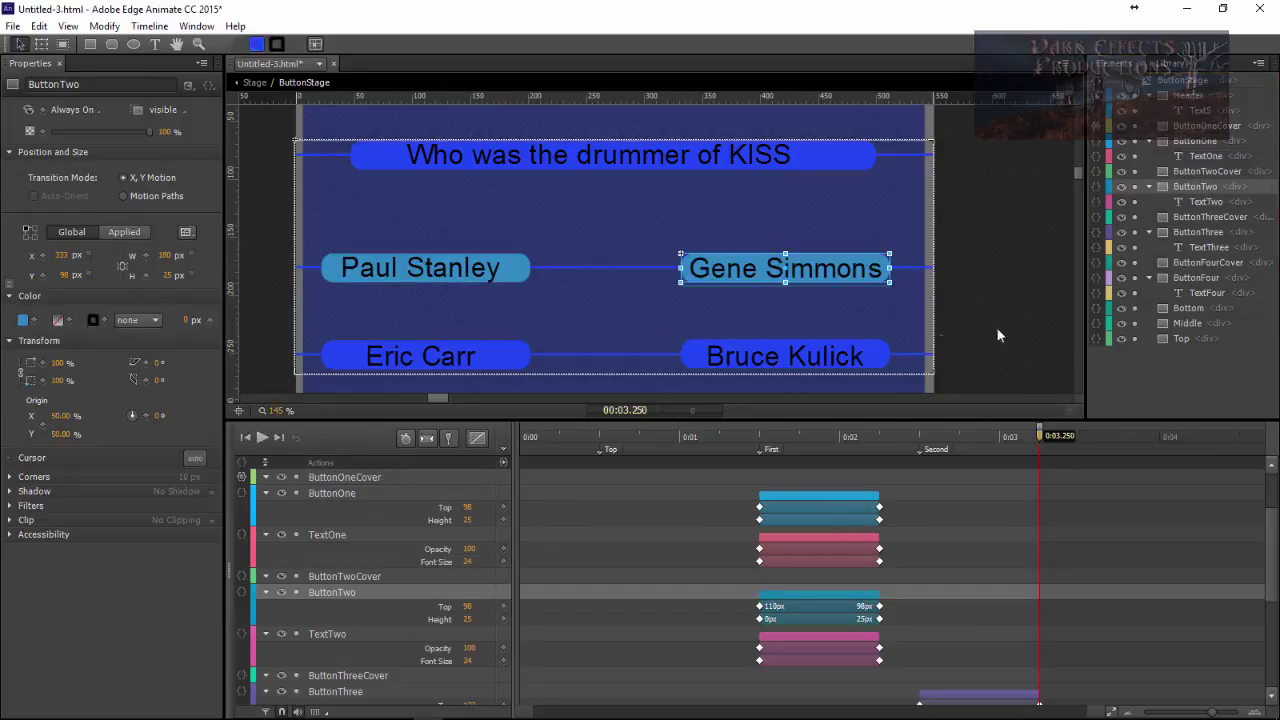
left_click(1196, 278)
left_click(23, 320)
key("ctrl+v")
left_click(1178, 233)
left_click(23, 320)
key("ctrl+v")
left_click(977, 255)
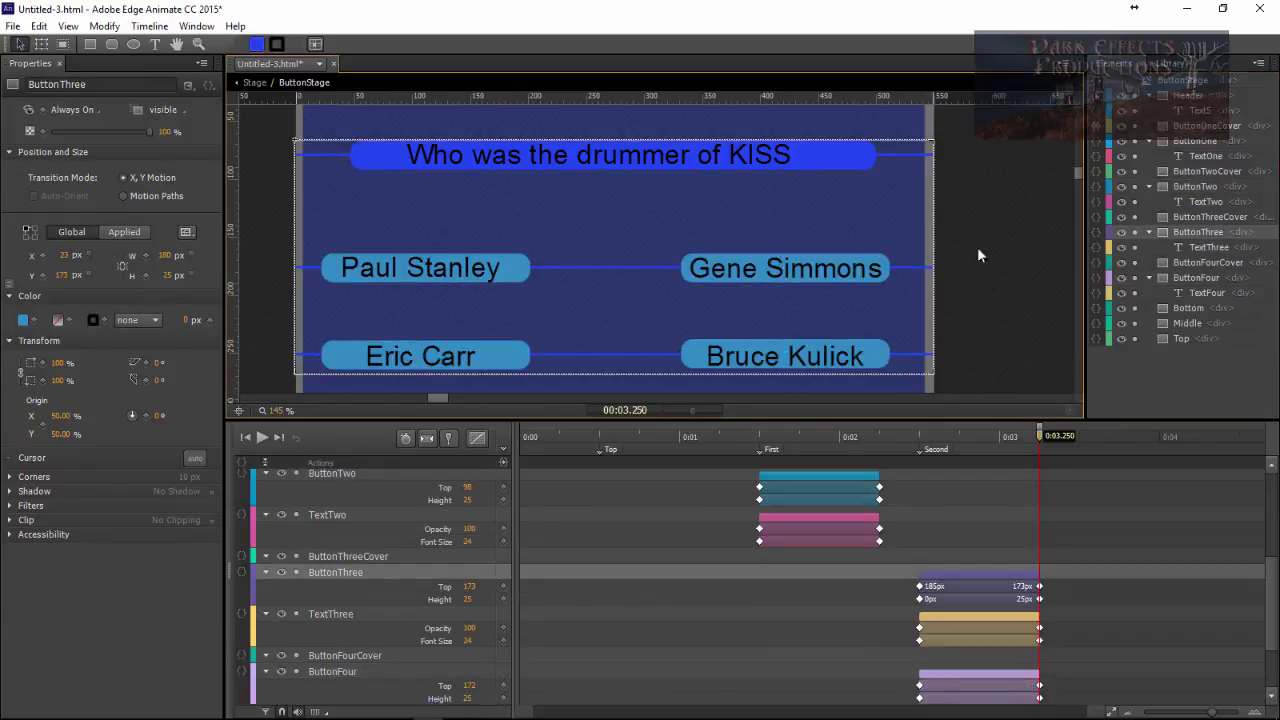
Set the background colour of the question Header bar to 3087c3
left_click(824, 164)
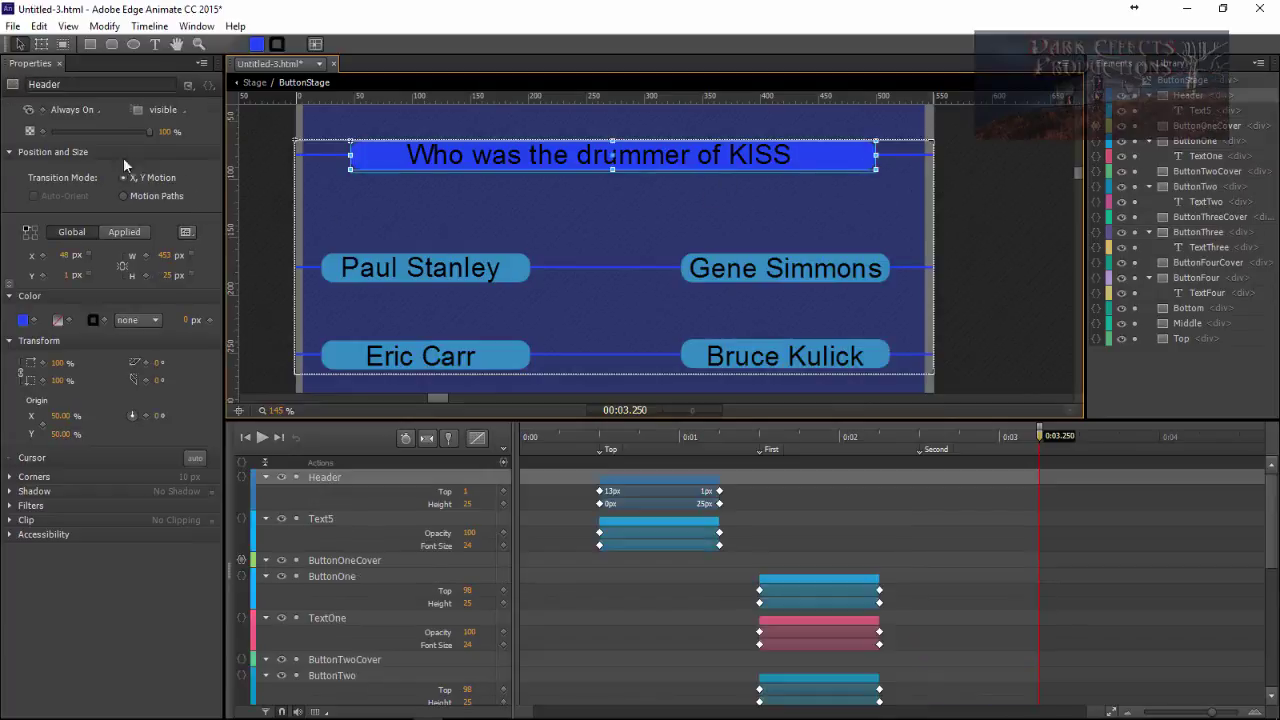
left_click(23, 320)
key("ctrl+v")
left_click(1000, 182)
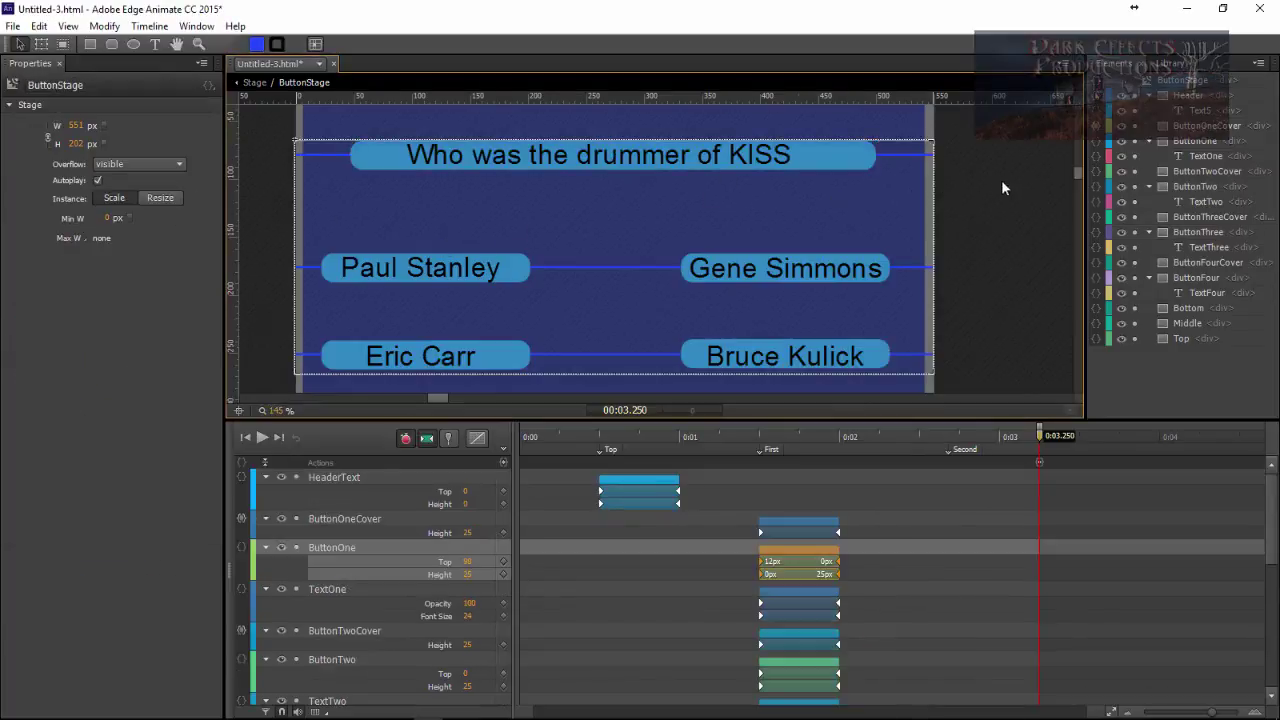
Recolour the three horizontal lines Top, Middle and Bottom to 3087c3 to match the buttons
left_click(920, 155)
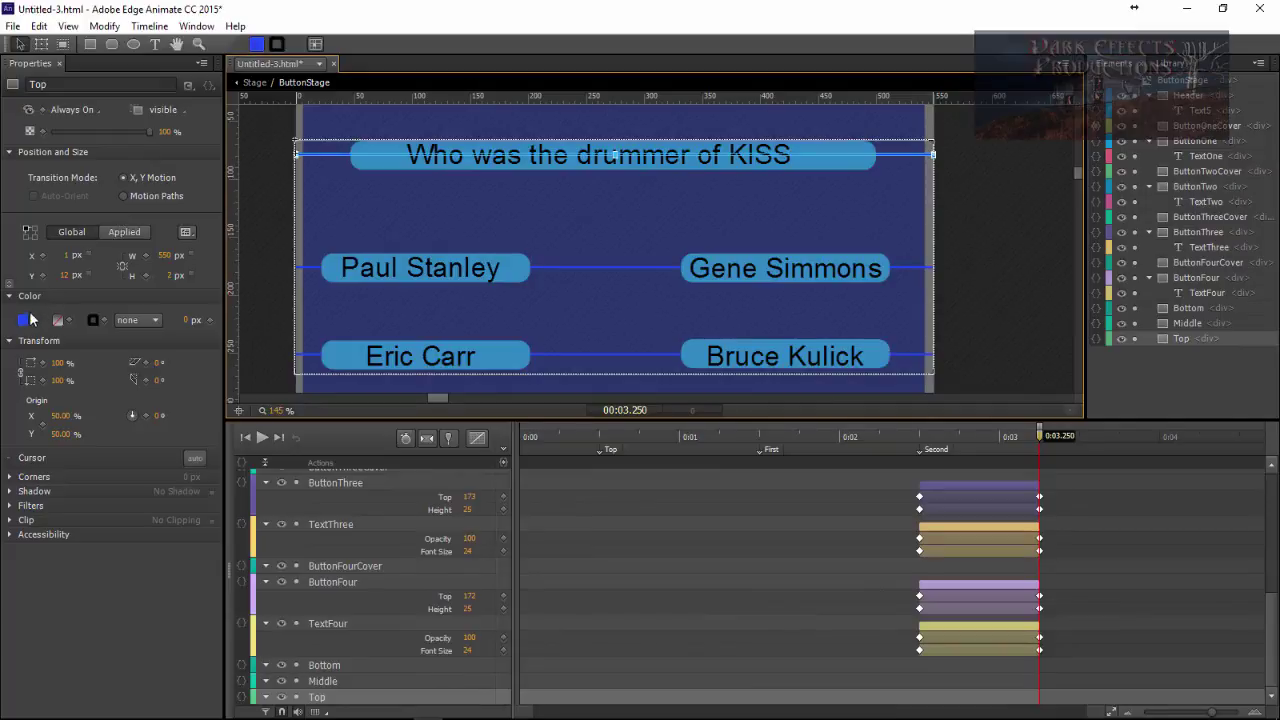
left_click(23, 320)
key("ctrl+v")
key("Return")
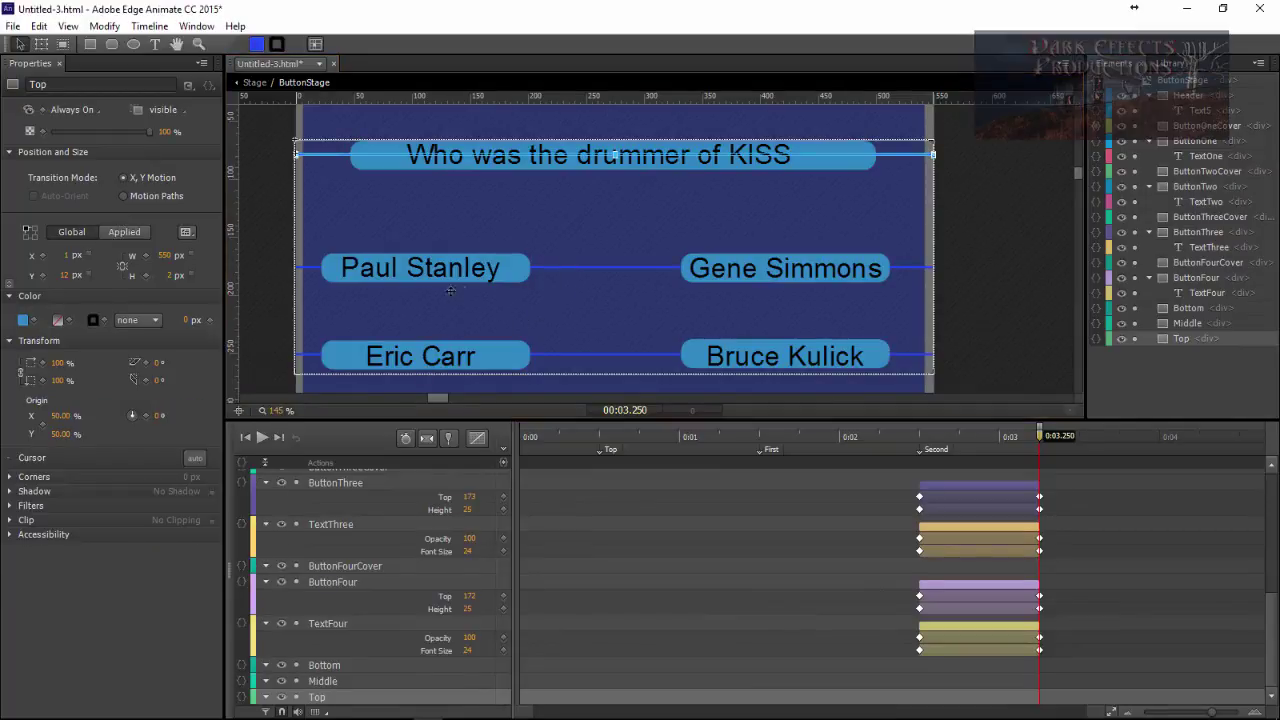
left_click(575, 268)
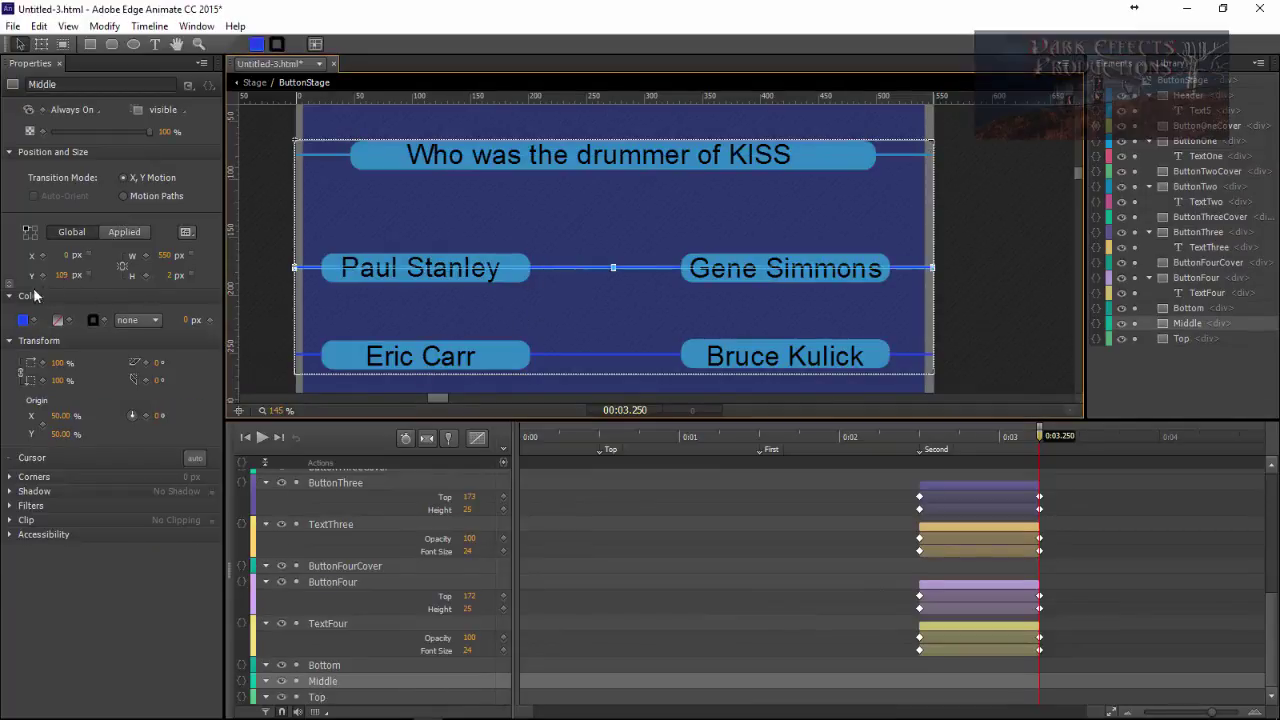
left_click(26, 321)
key("ctrl+v")
key("Return")
left_click(600, 355)
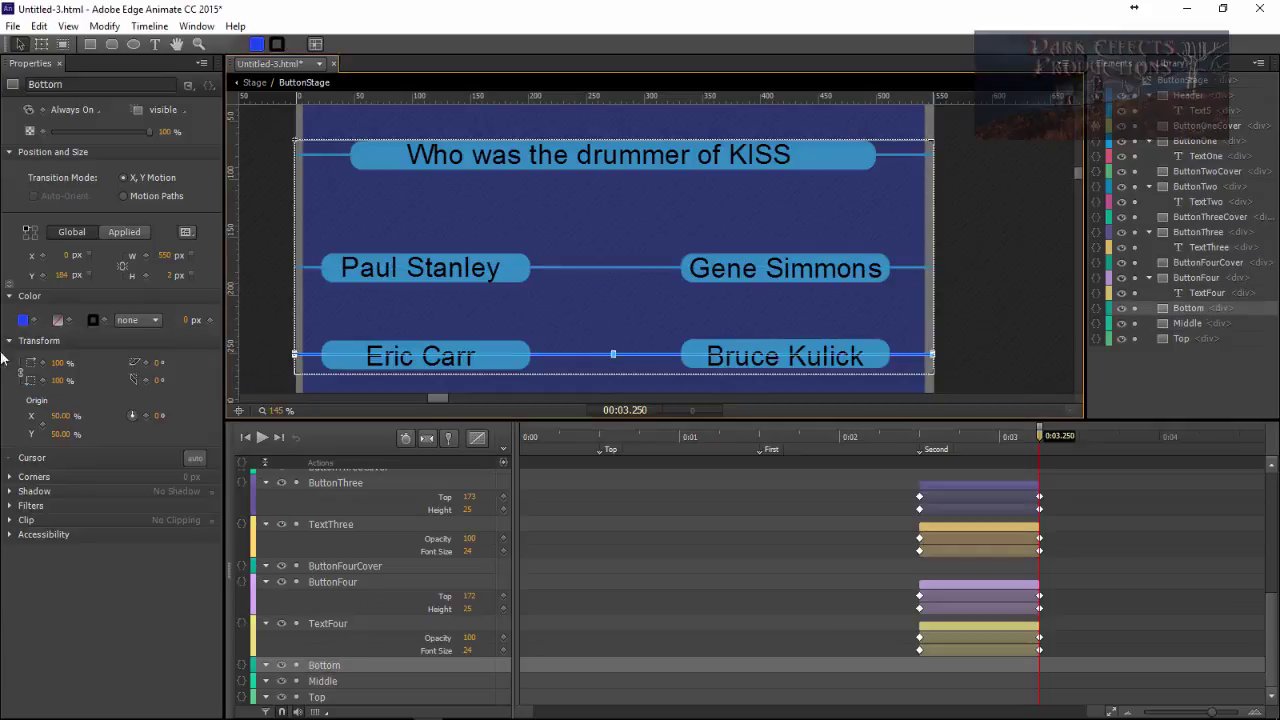
left_click(982, 262)
Reopen ButtonOneCover's actions and add a mouseover action that sets TextOne's color to #650097
left_click(365, 498)
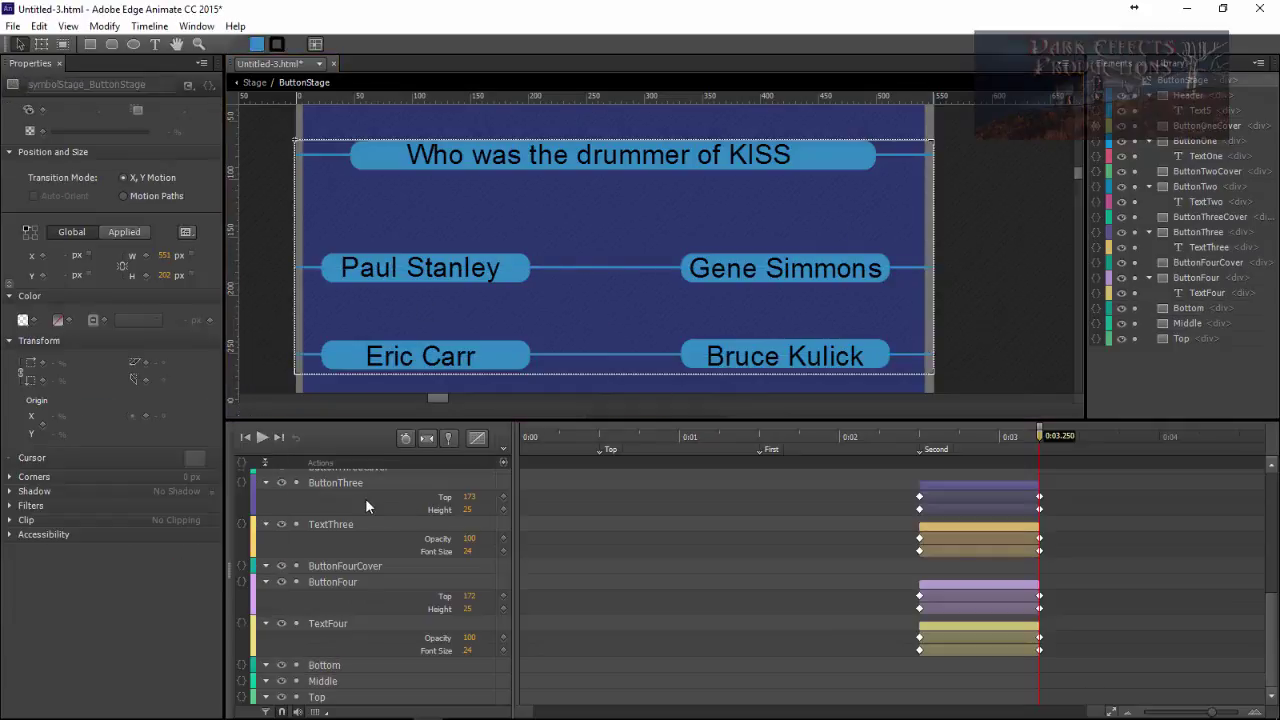
scroll(368, 500, "up", 5)
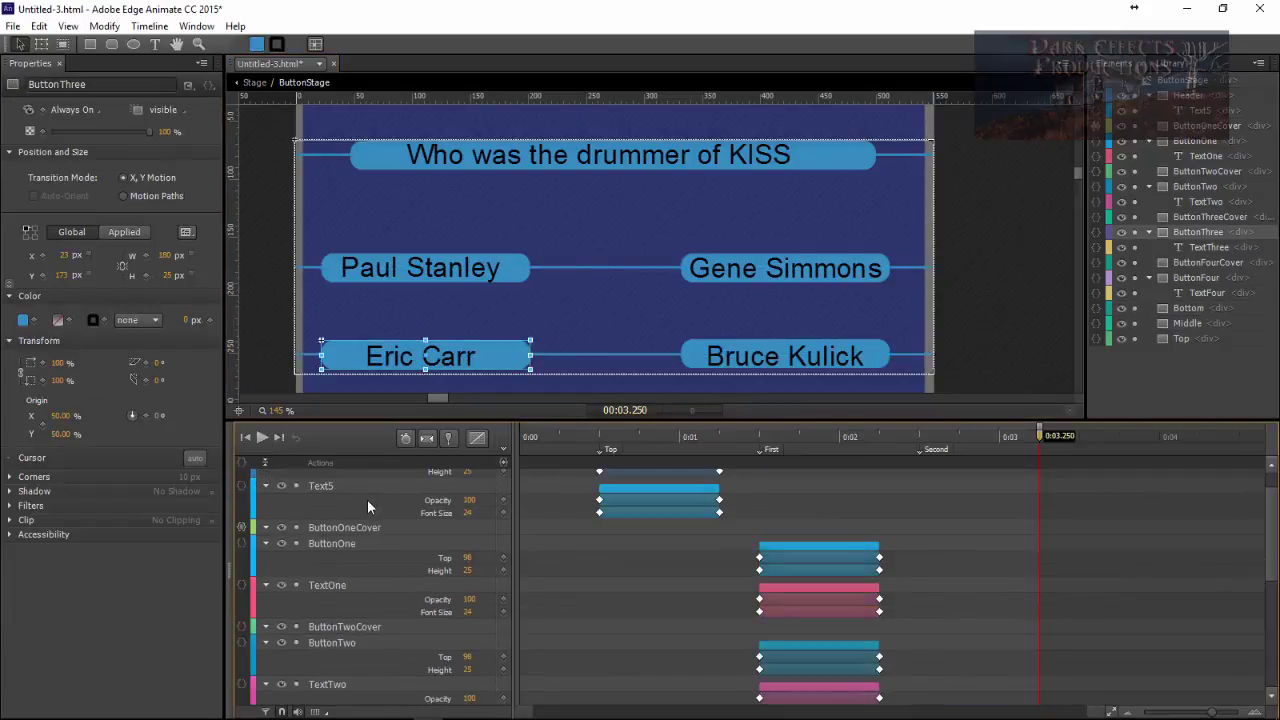
left_click(241, 527)
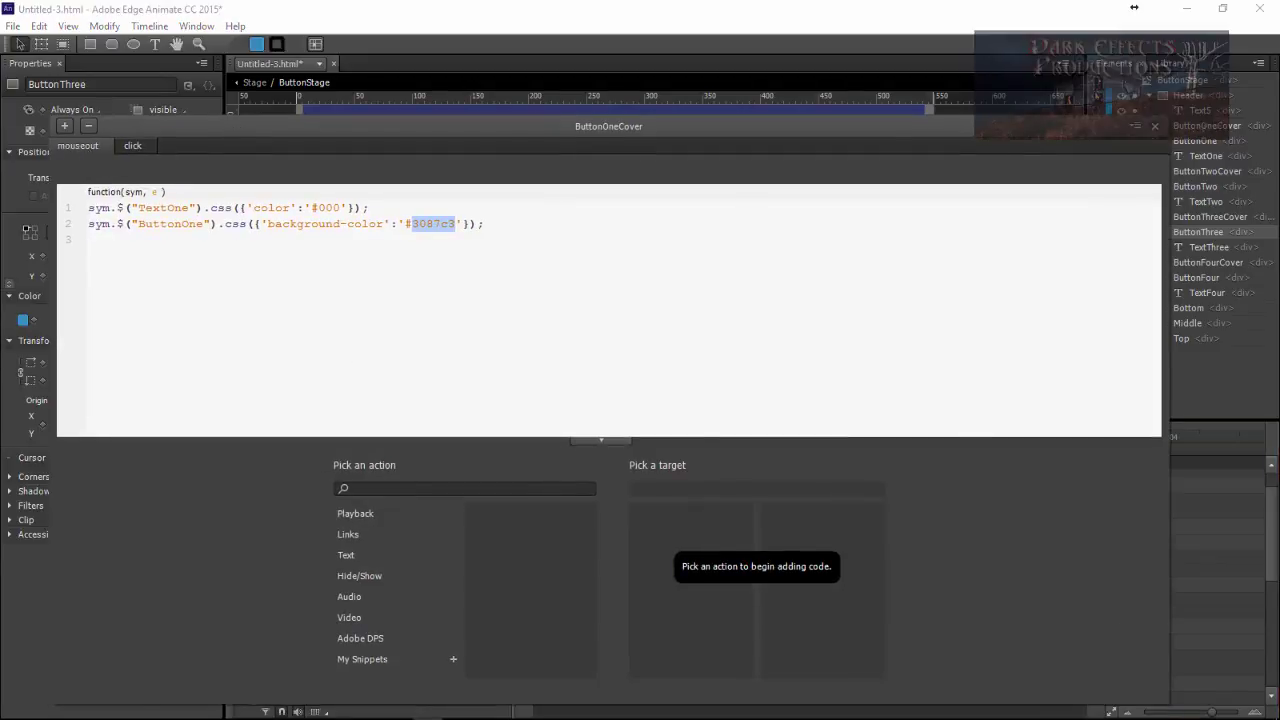
left_click(1155, 127)
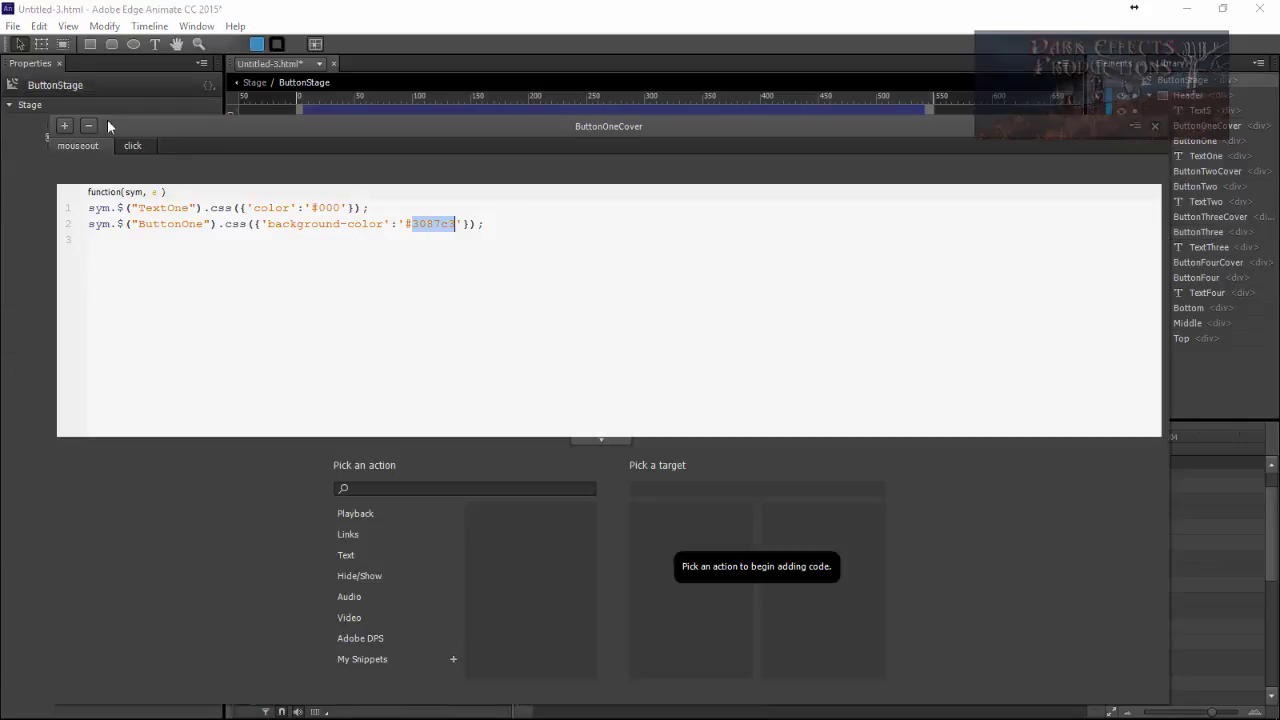
left_click(62, 126)
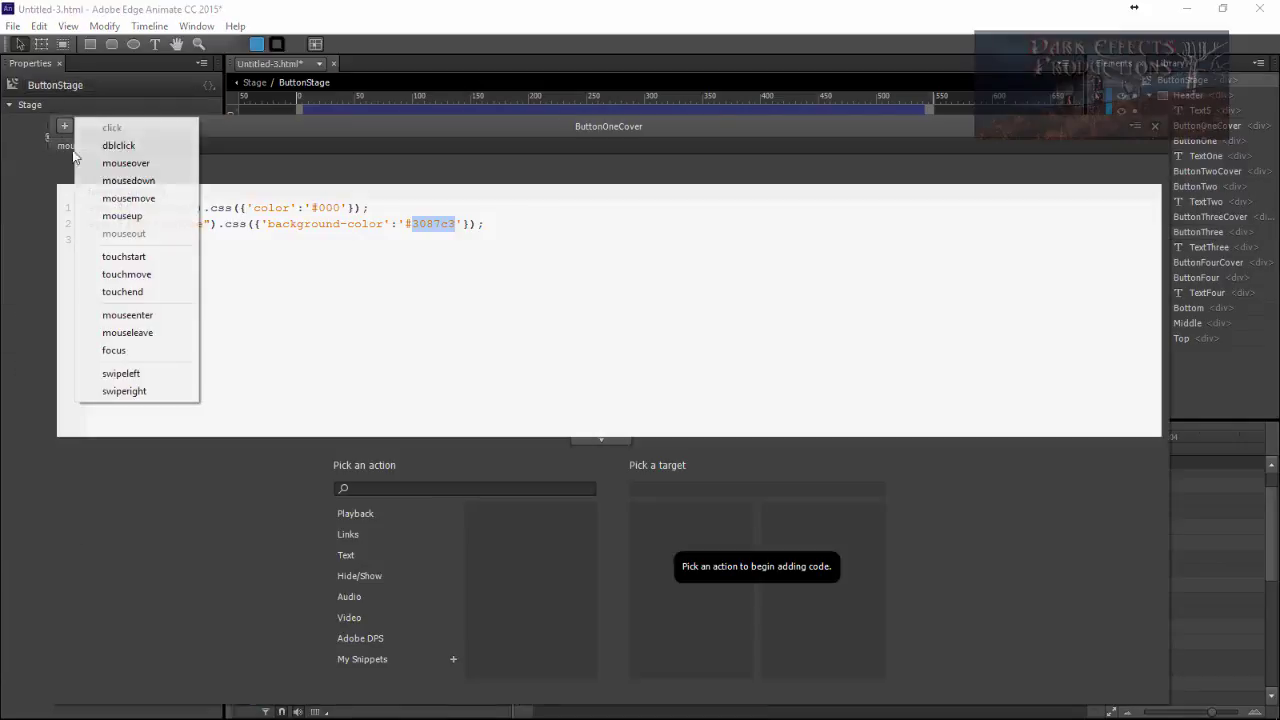
left_click(160, 177)
type("sym.$(\"TextOne\").css({'color':'#650097'});")
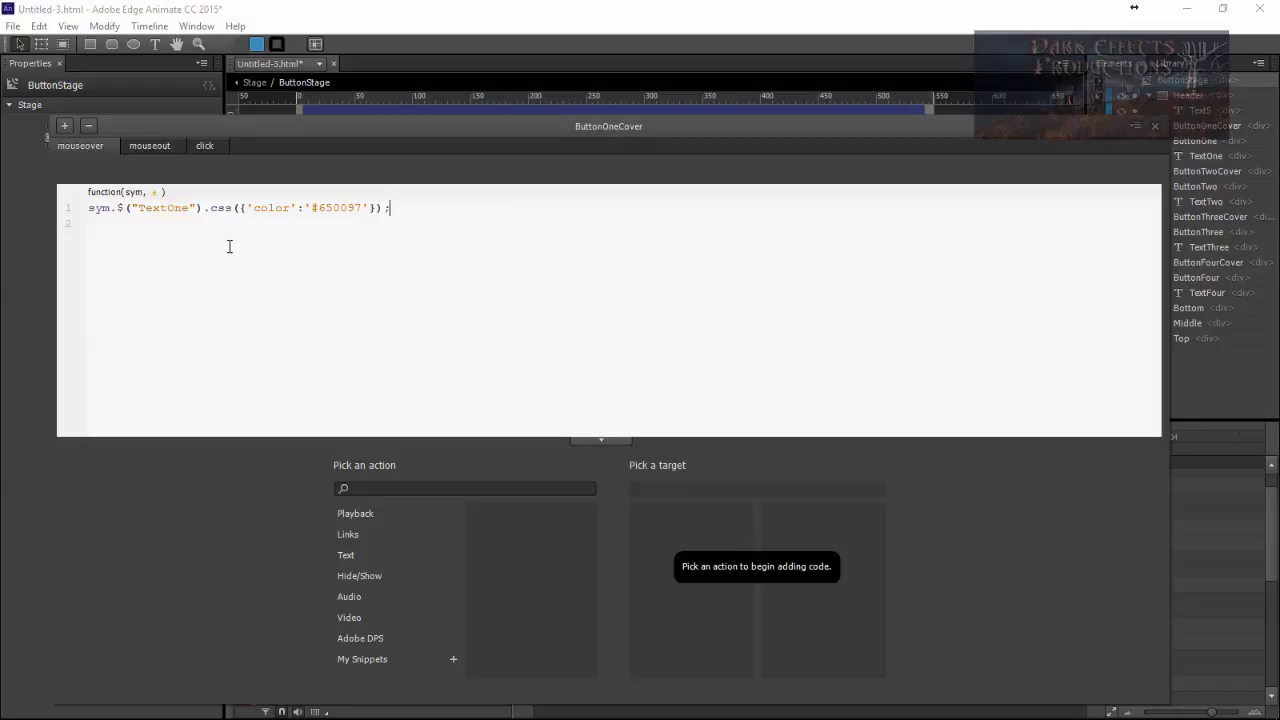
Review the colour codes in ButtonOneCover's mouseover, mouseout and click actions
left_click(310, 224)
left_click_drag(361, 208, 323, 208)
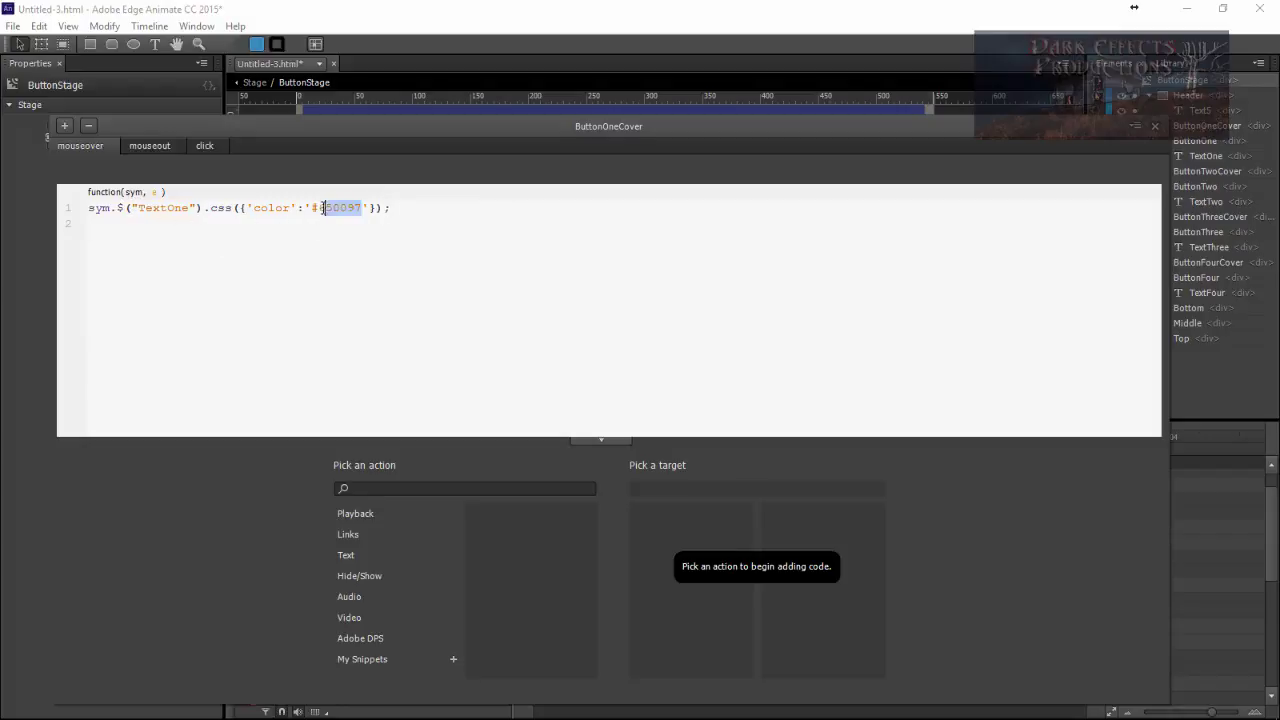
left_click(152, 150)
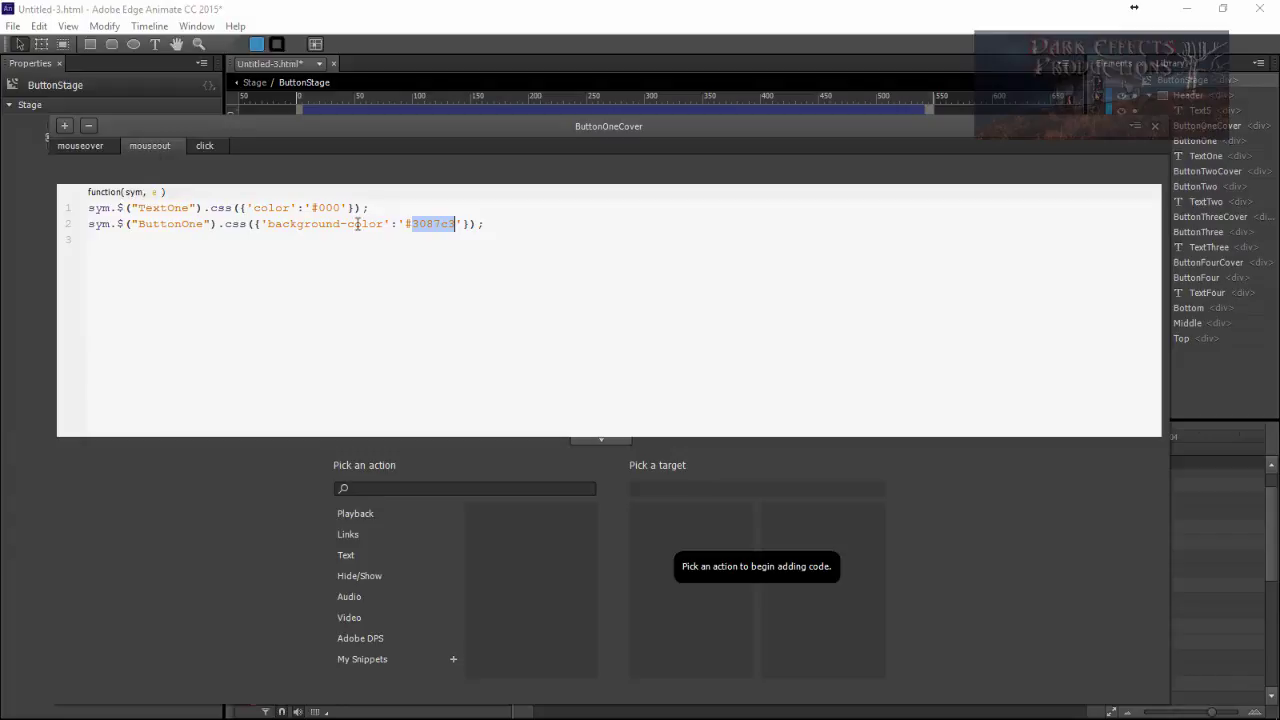
left_click(445, 228)
left_click(203, 146)
left_click(424, 224)
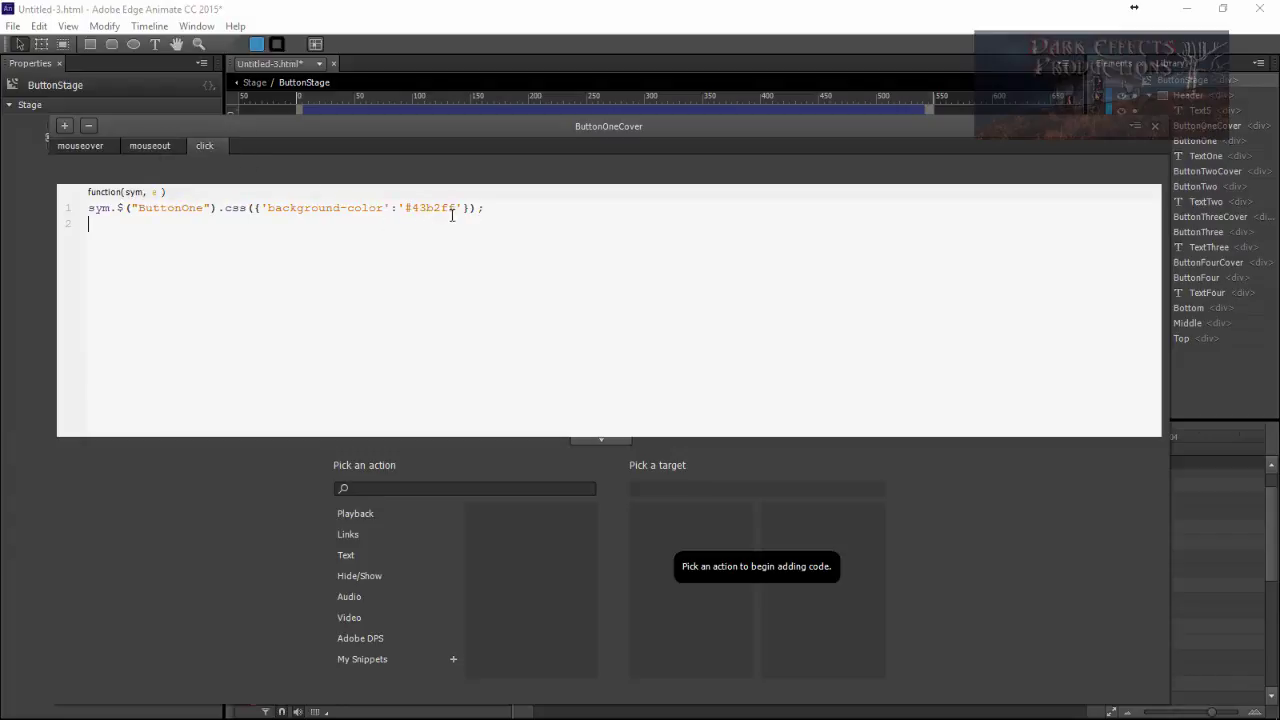
left_click_drag(449, 208, 416, 211)
left_click(613, 242)
left_click(99, 145)
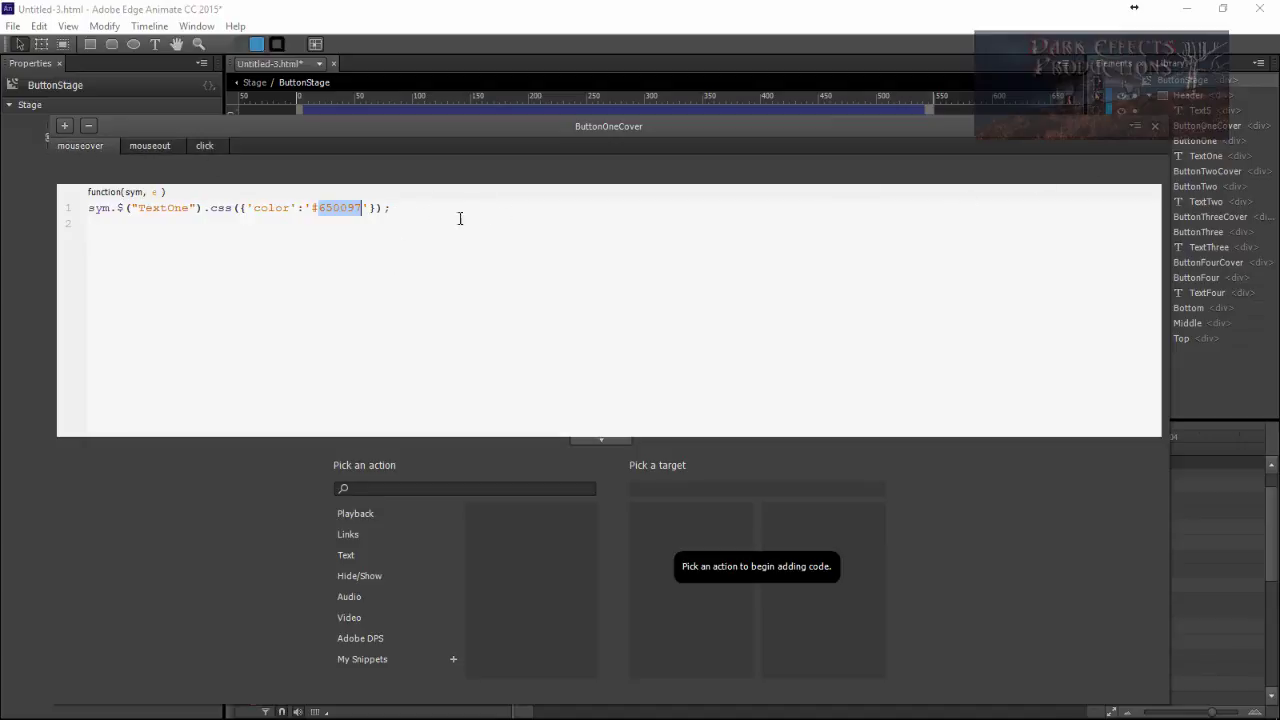
Copy ButtonOneCover's mouseout code into a new mouseout action on ButtonTwoCover
left_click(148, 147)
key("ctrl+a")
key("ctrl+c")
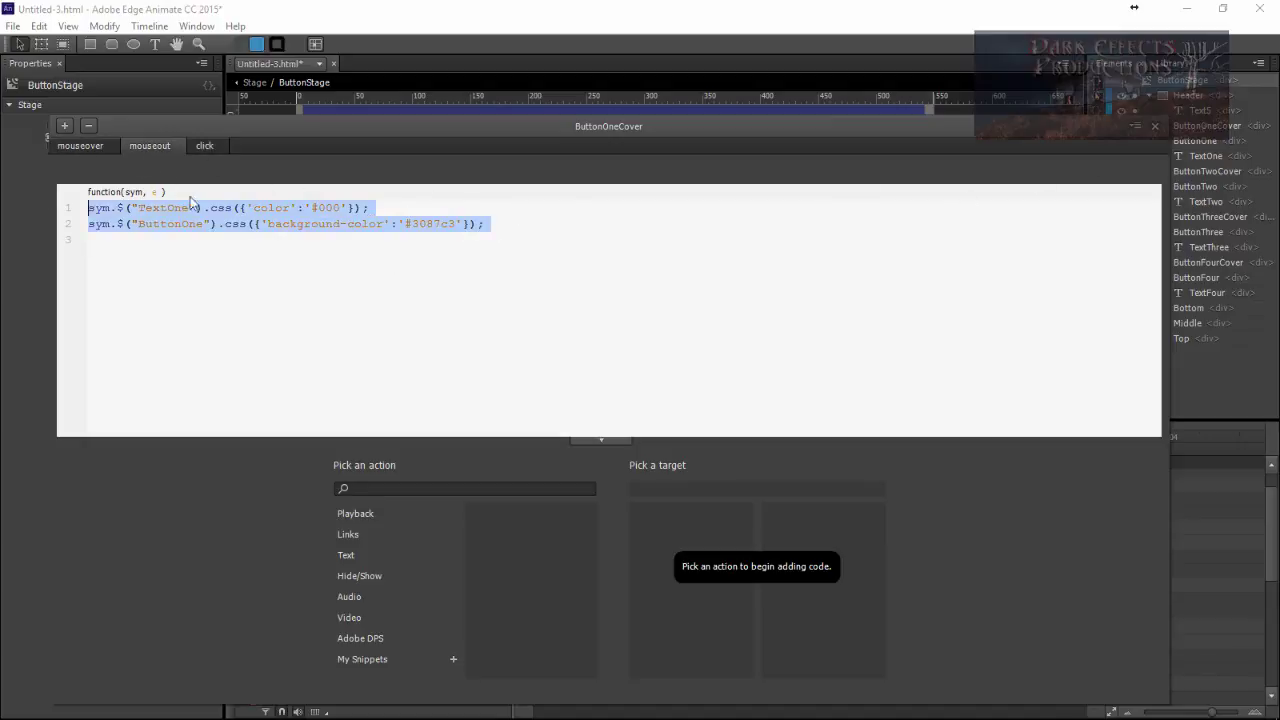
left_click(1156, 128)
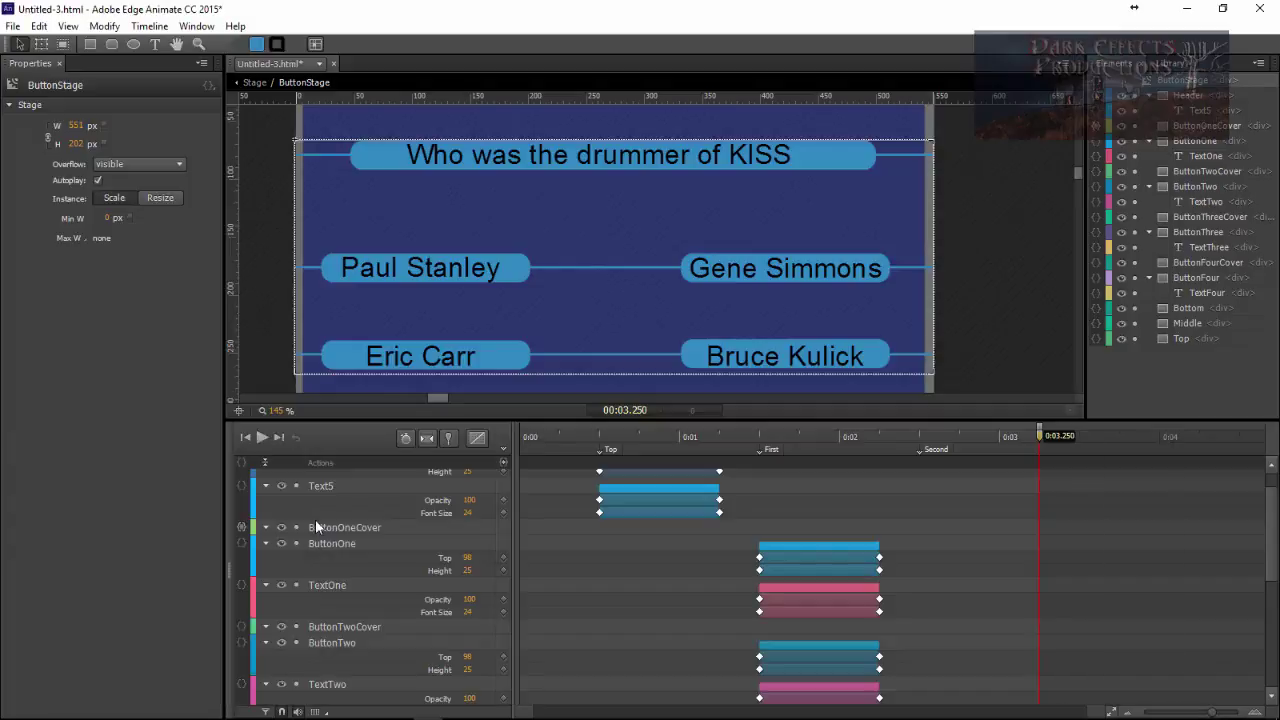
left_click(242, 626)
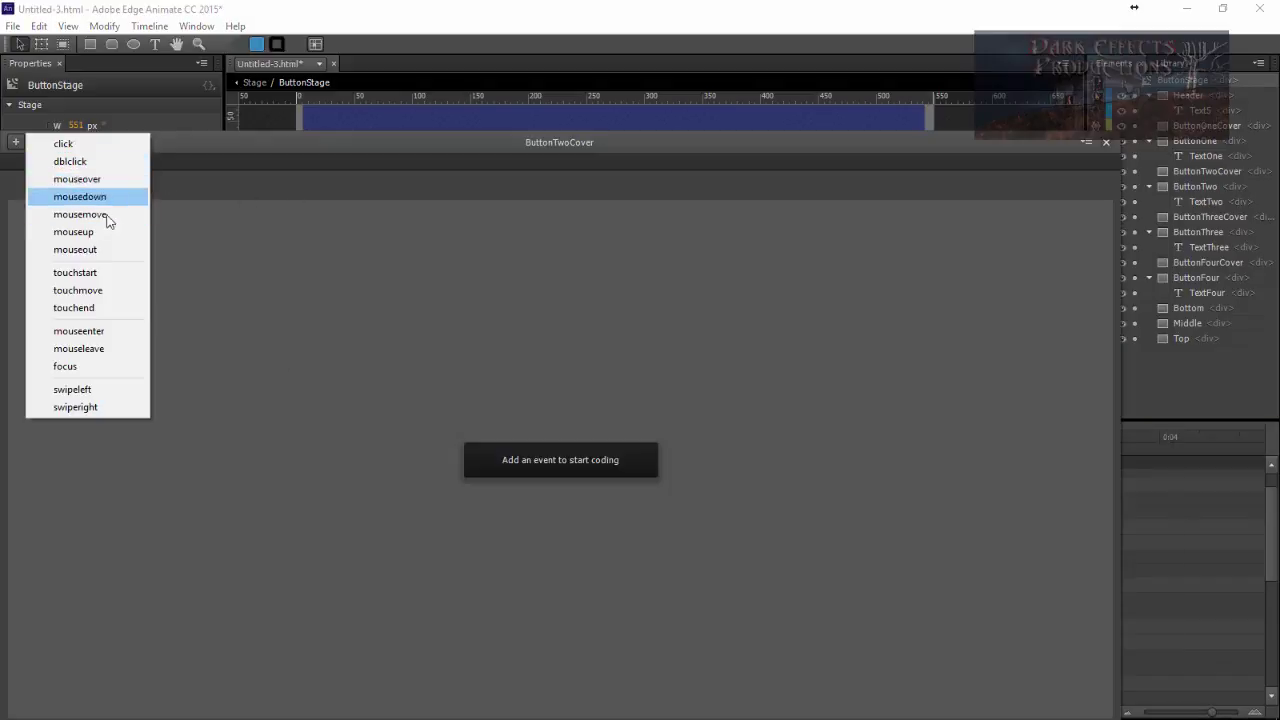
left_click(107, 249)
key("ctrl+v")
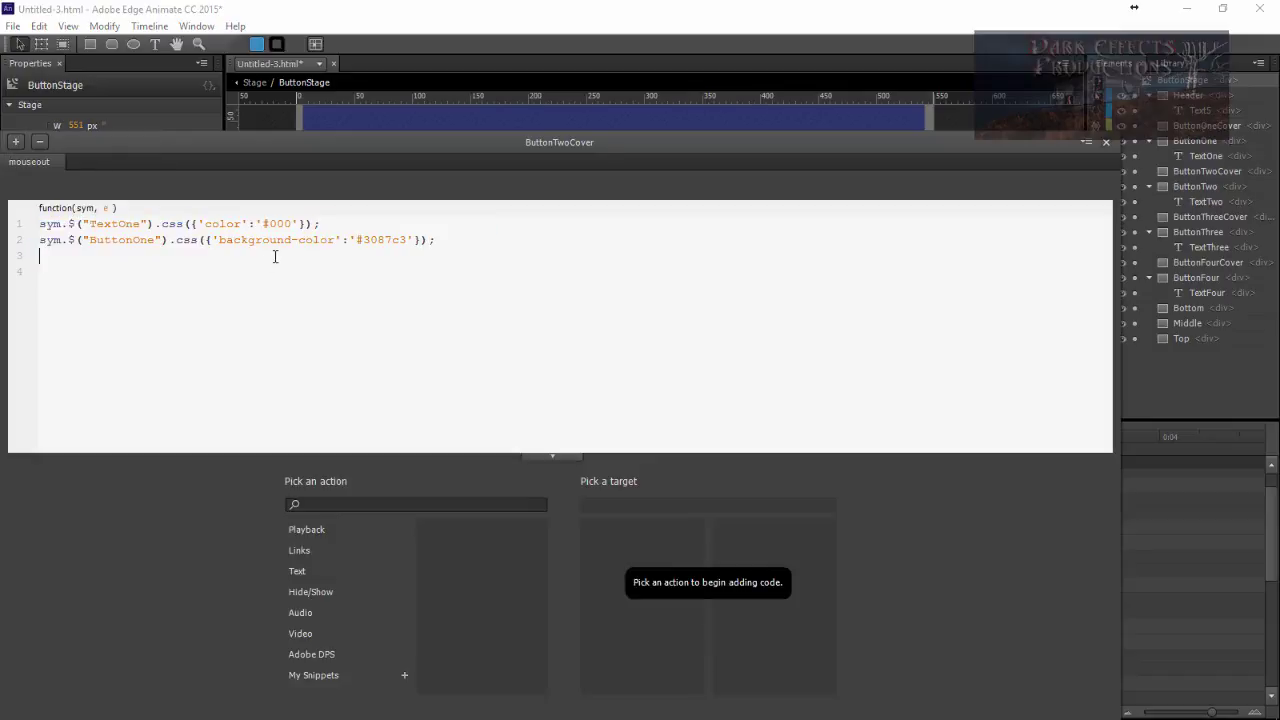
Retarget the pasted mouseout code to TextTwo and ButtonTwo, and add a mouseover action
left_click_drag(140, 224, 120, 224)
type("Two")
left_click_drag(158, 240, 134, 240)
type("Two")
left_click(16, 142)
left_click(62, 178)
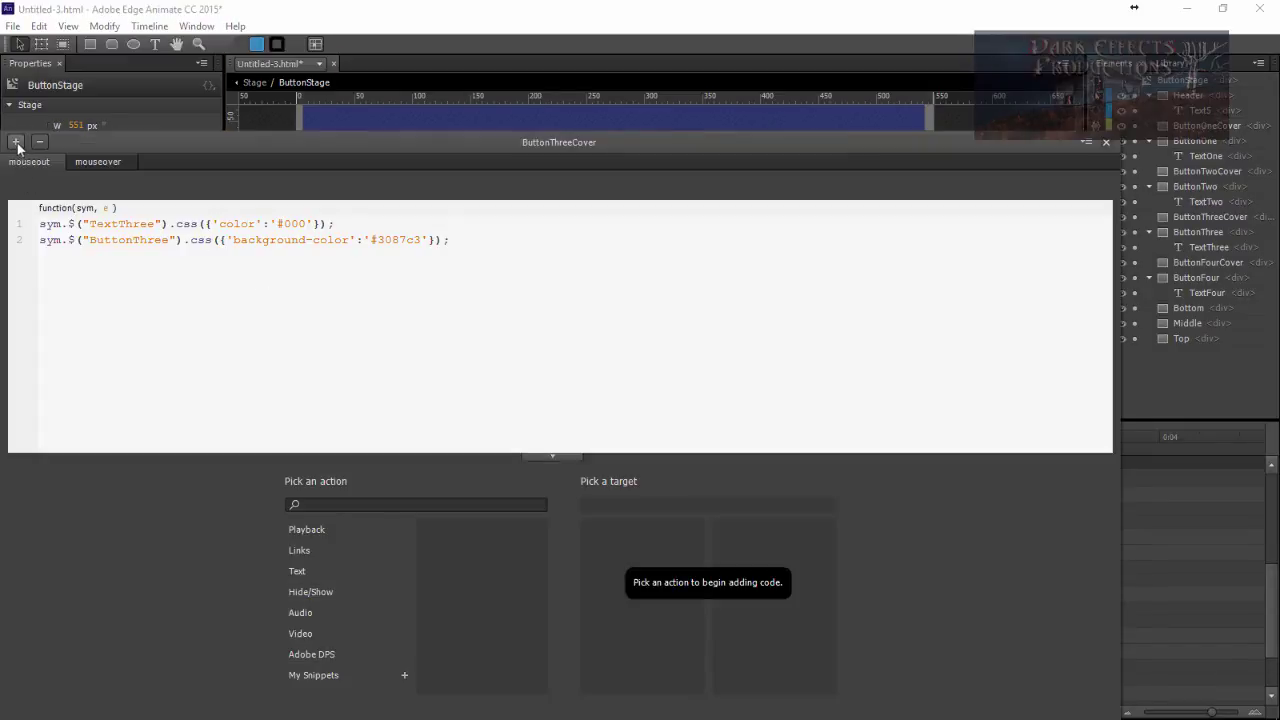
Add a click action to ButtonThreeCover that sets ButtonThree's background-color to #1414ef
left_click(16, 142)
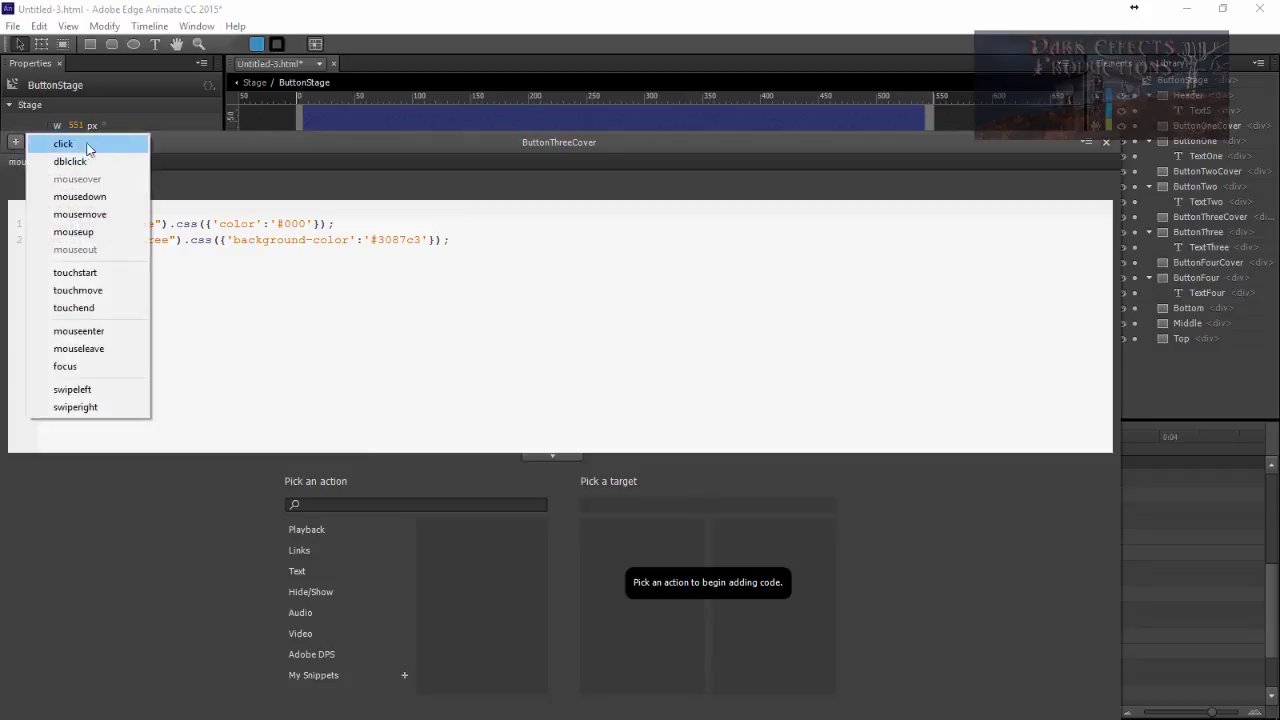
left_click(97, 147)
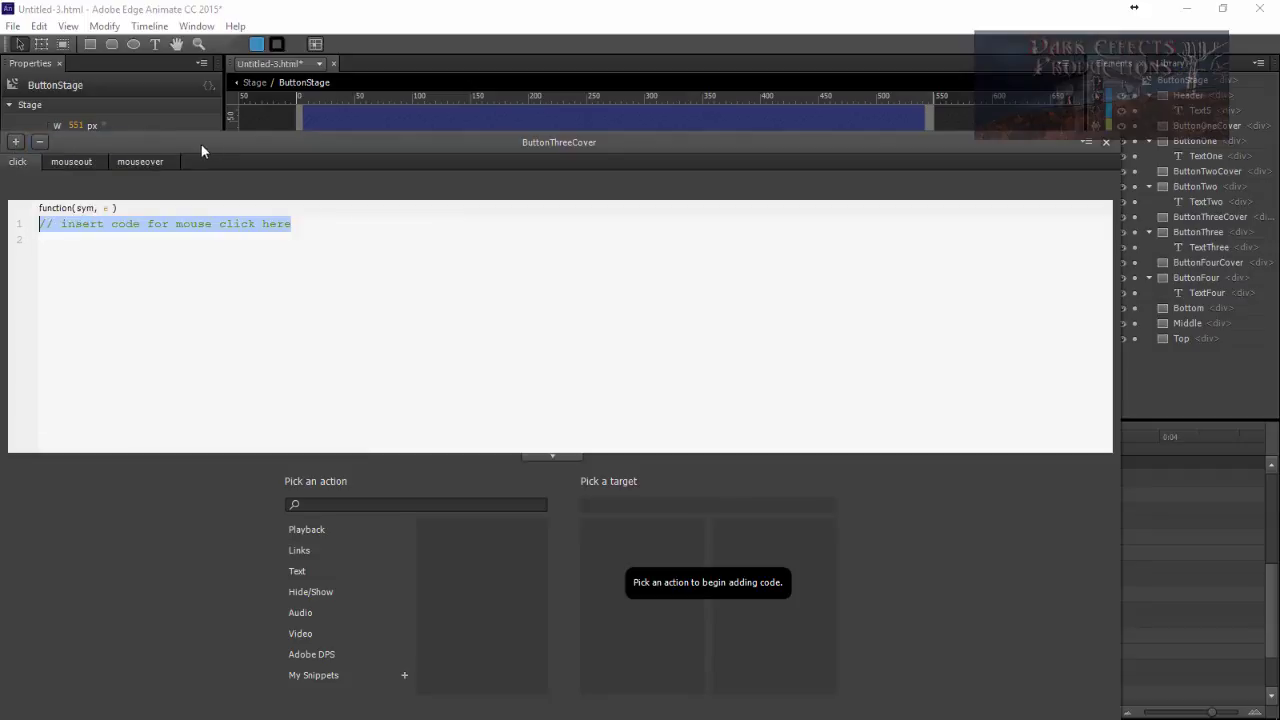
left_click_drag(203, 141, 294, 98)
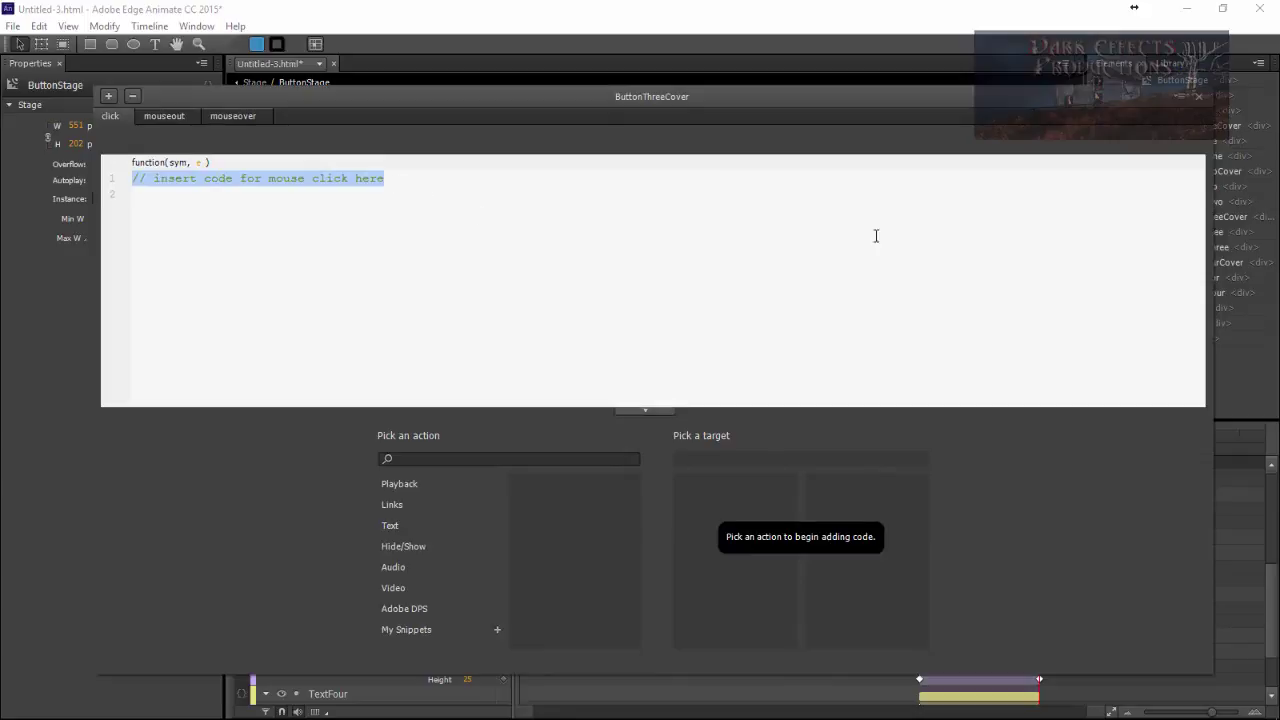
key("Escape")
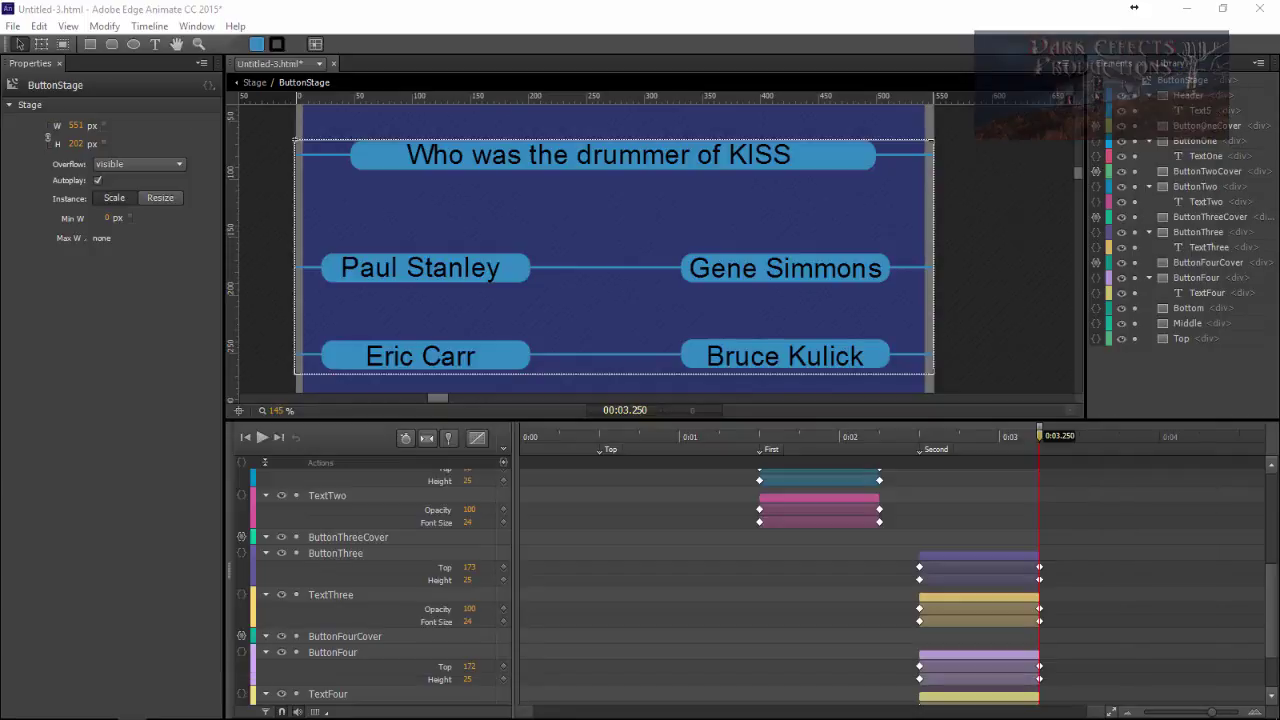
left_click(1096, 216)
type("sym.$(\"ButtonThree\").css({'background-color':'#1414ef'});")
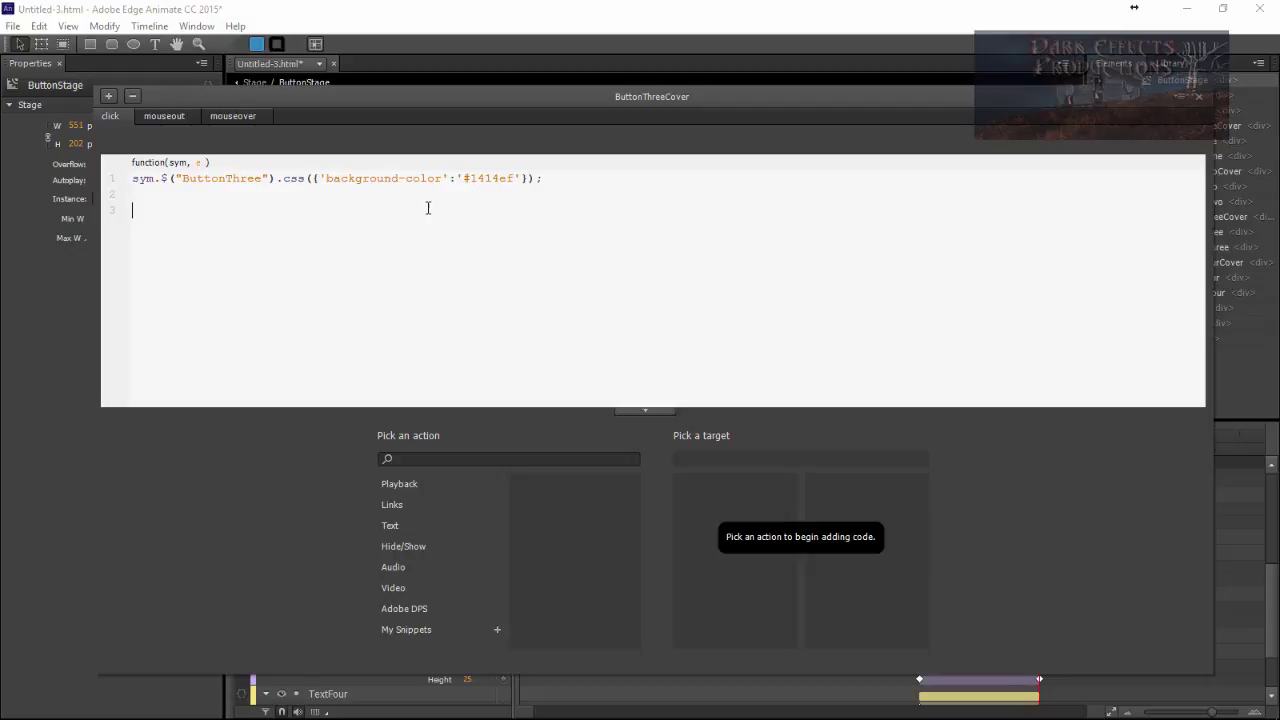
Add the line sym.$("ButtonOneCover").hide(); to ButtonThreeCover's click action, below the background-color line
type("sy")
type("m.$(\"ButtonOn")
type("e\")")
type(".hide")
type("Cover")
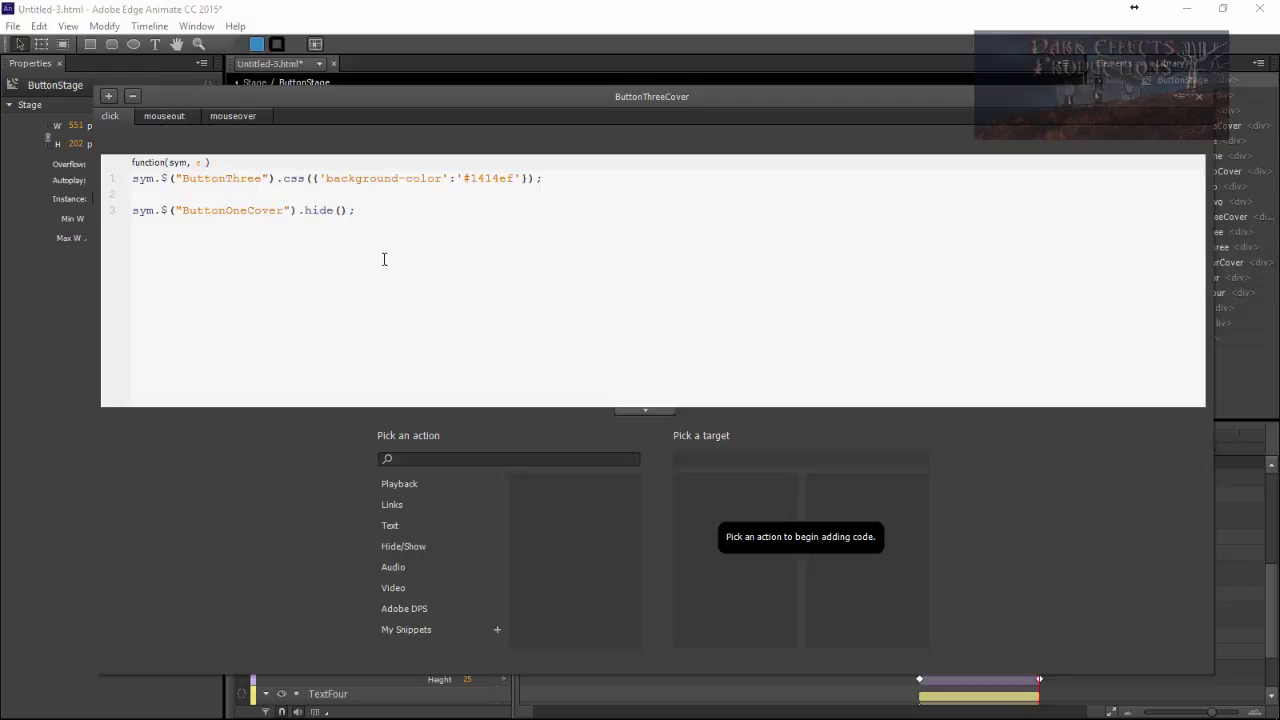
Duplicate the ButtonOneCover hide line twice in ButtonThreeCover's click code
triple_click(386, 213)
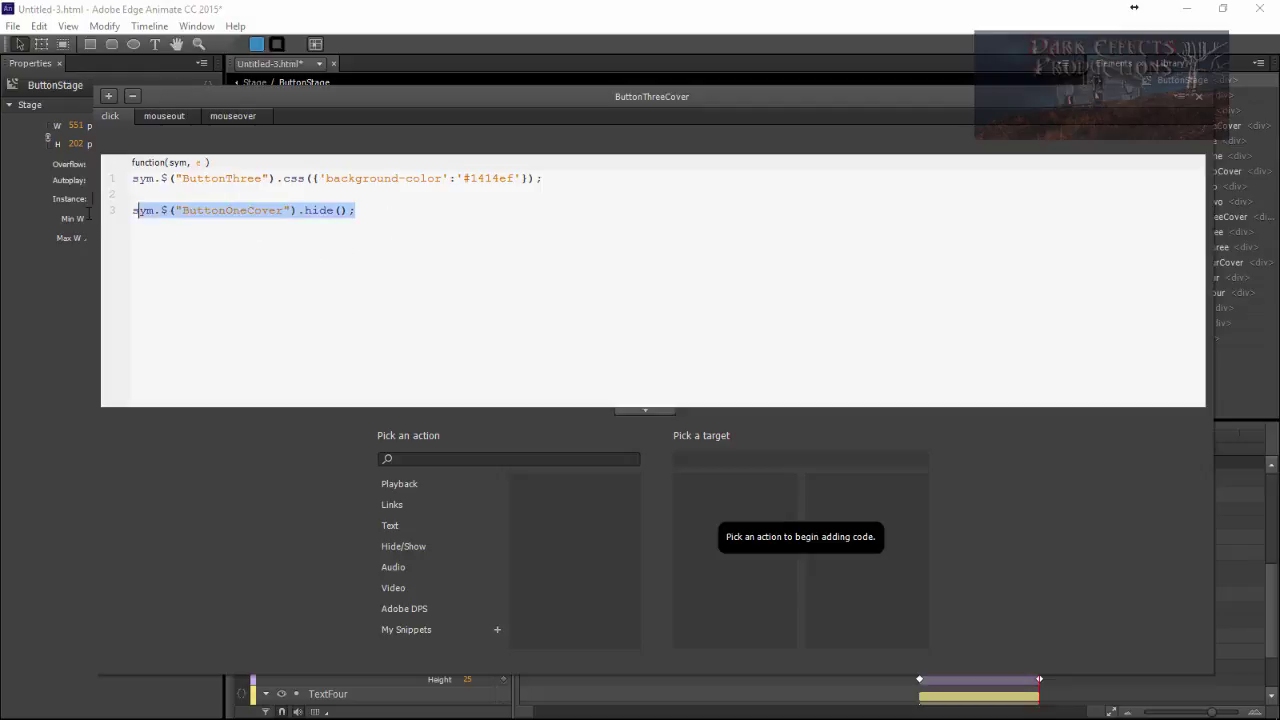
left_click(362, 213)
key("Return")
key("ctrl+v")
key("Return")
key("ctrl+v")
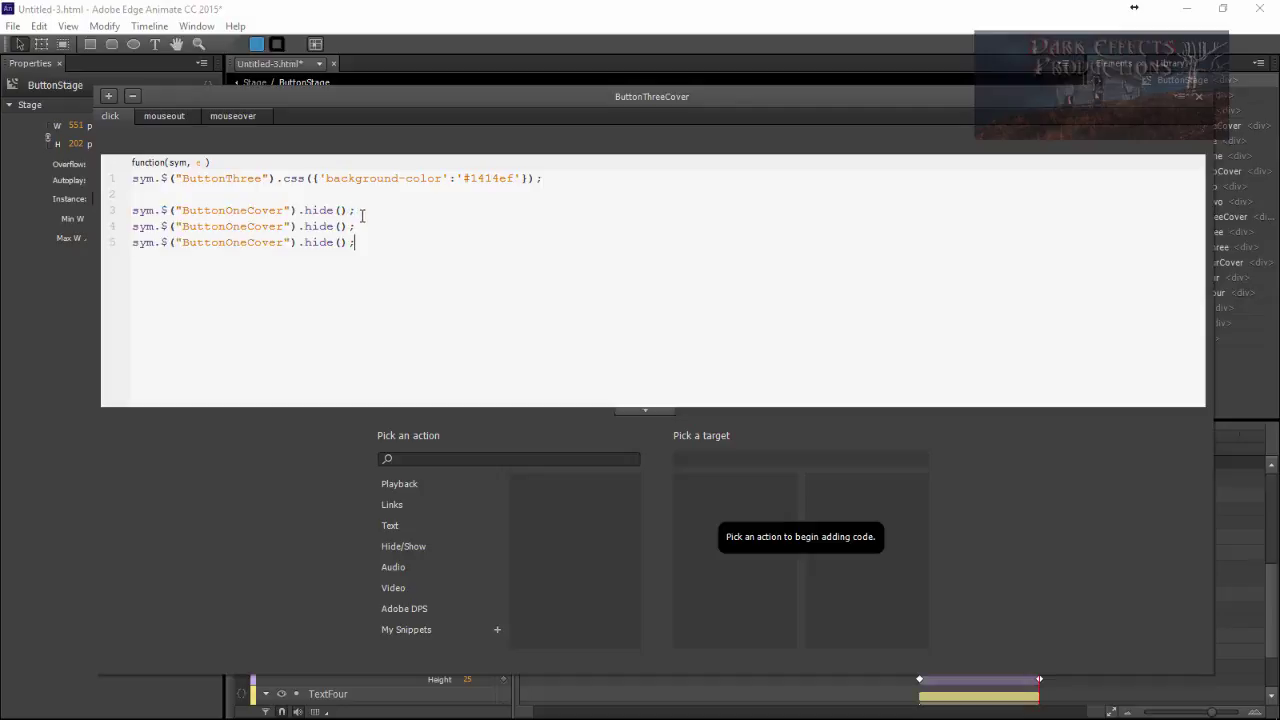
Retarget the two duplicated hide lines to ButtonTwoCover and ButtonFourCover, and close the code editor
left_click_drag(248, 226, 226, 226)
key("BackSpace")
type("two")
left_click_drag(254, 243, 226, 243)
key("BackSpace")
type("Four")
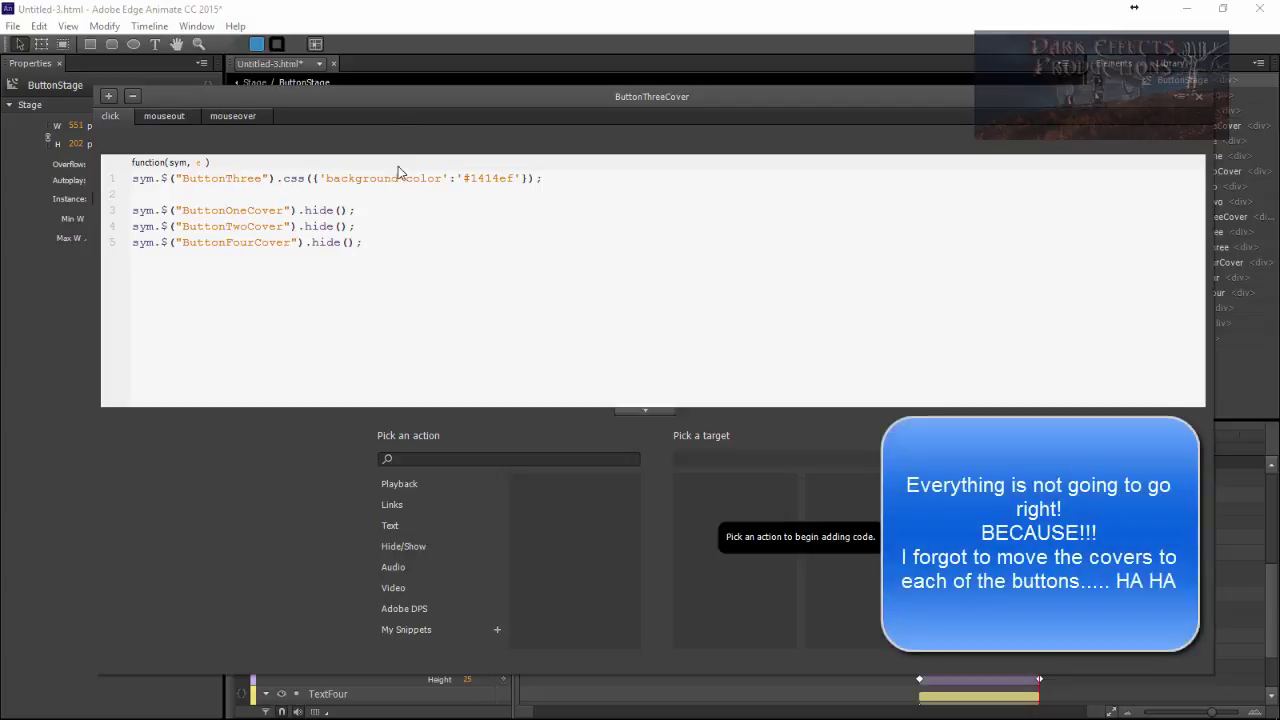
left_click_drag(549, 101, 544, 96)
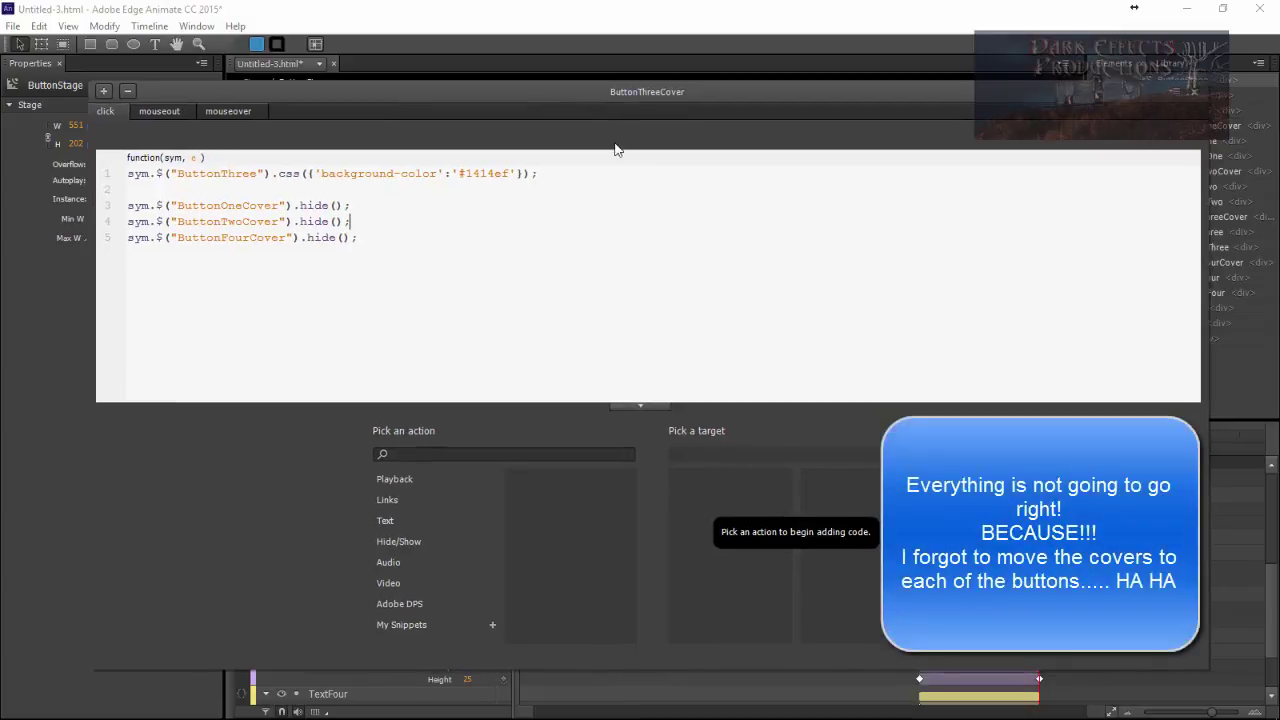
key("Escape")
Preview the quiz in the browser, test the Eric Carr answer and return to Edge Animate
key("ctrl+Return")
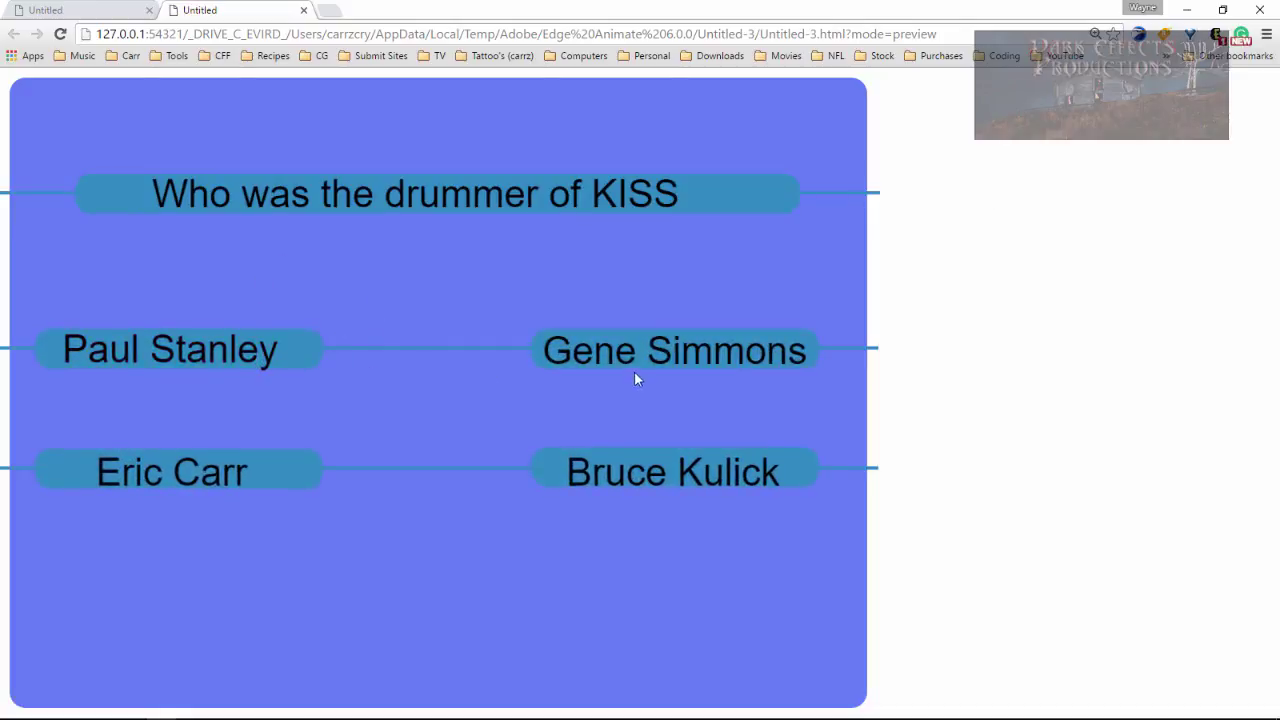
left_click(240, 460)
left_click(1185, 13)
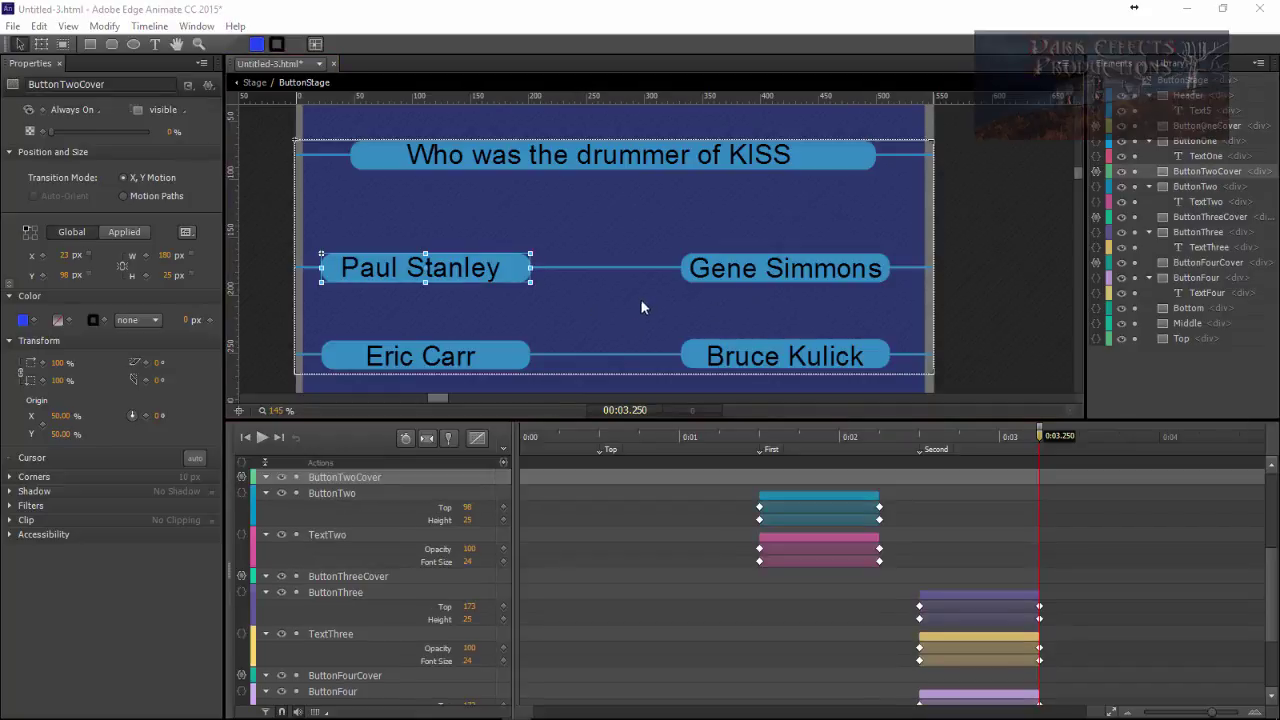
Check where the four button covers sit and move ButtonTwoCover over the Gene Simmons button
left_click(1205, 126)
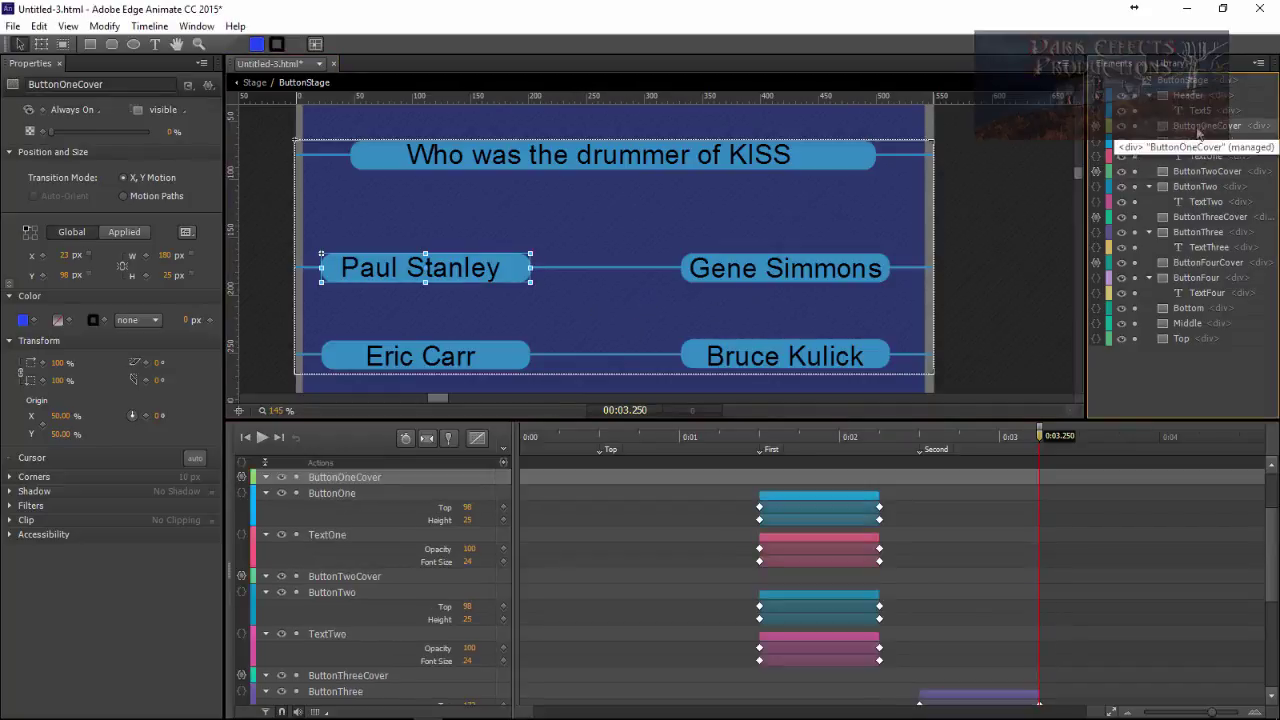
left_click(1207, 170)
left_click(1205, 216)
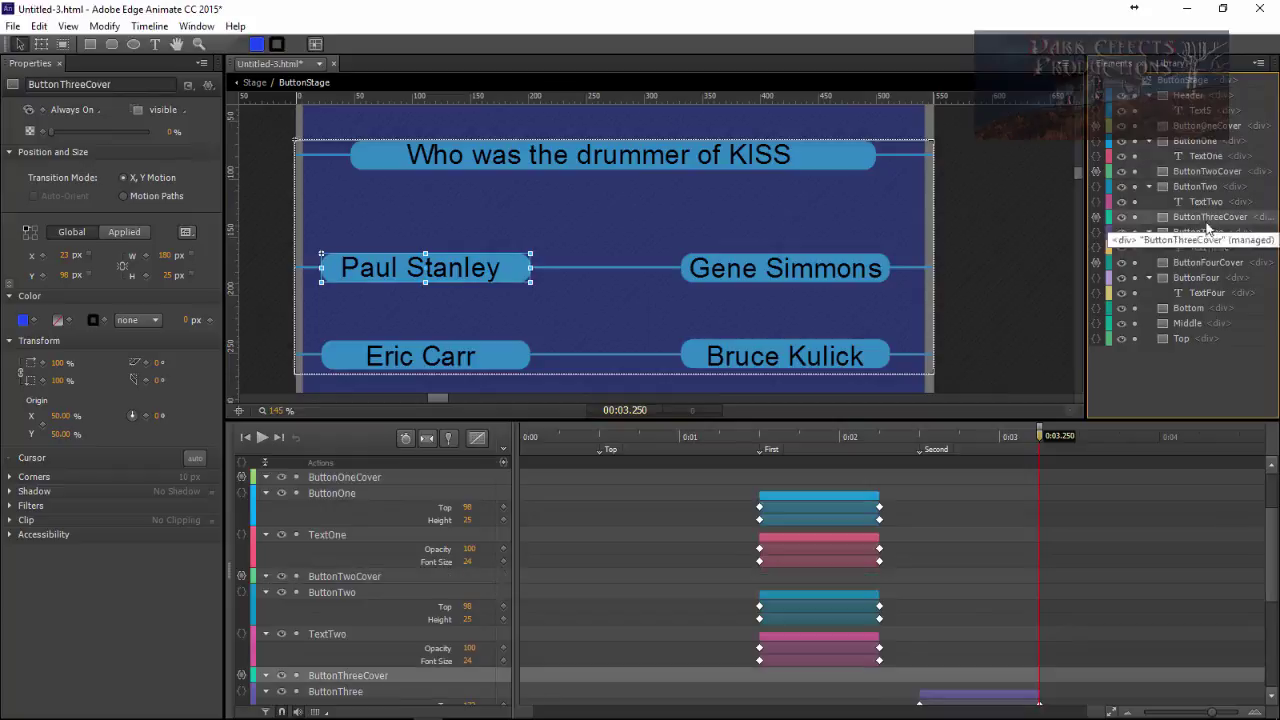
left_click(1207, 262)
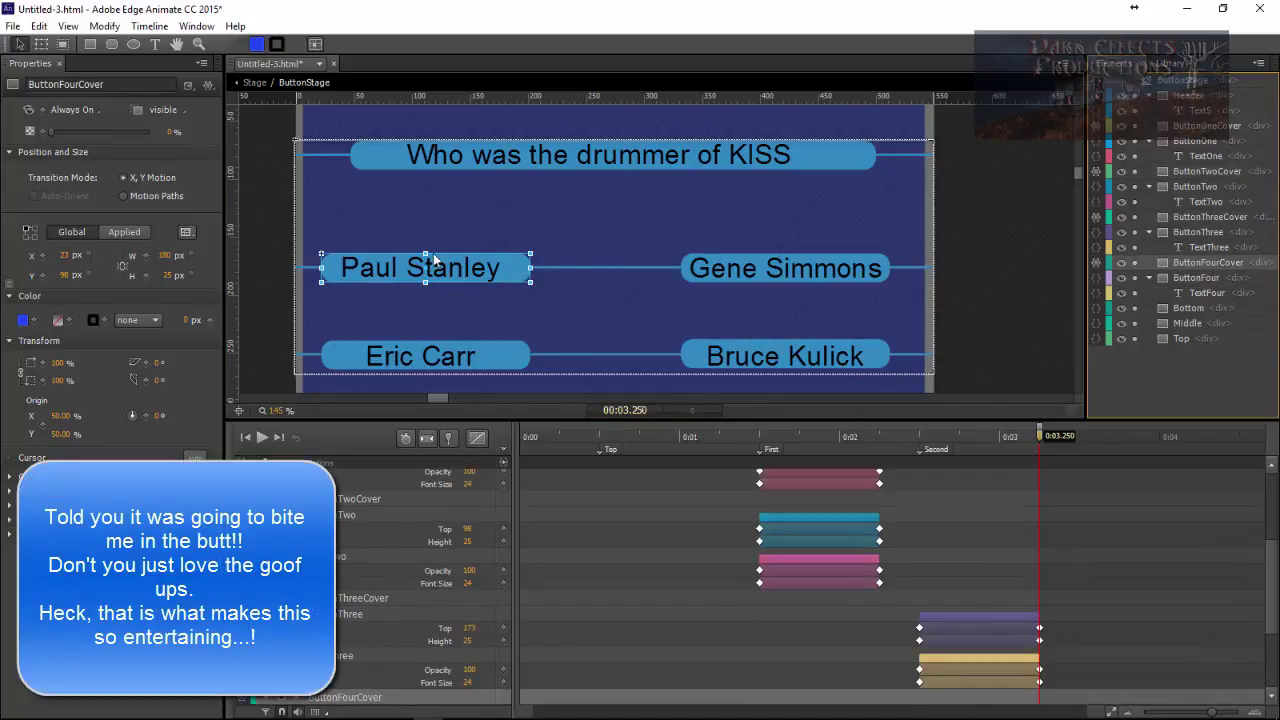
left_click(1224, 173)
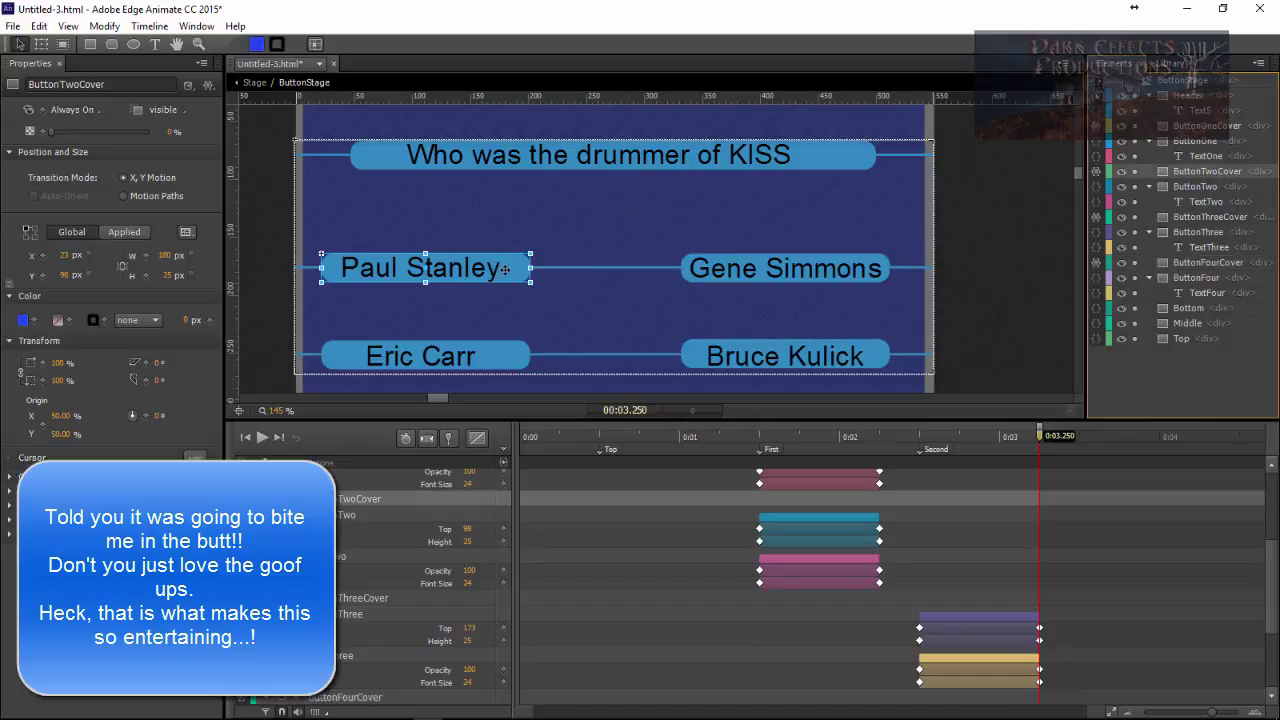
left_click_drag(511, 269, 866, 270)
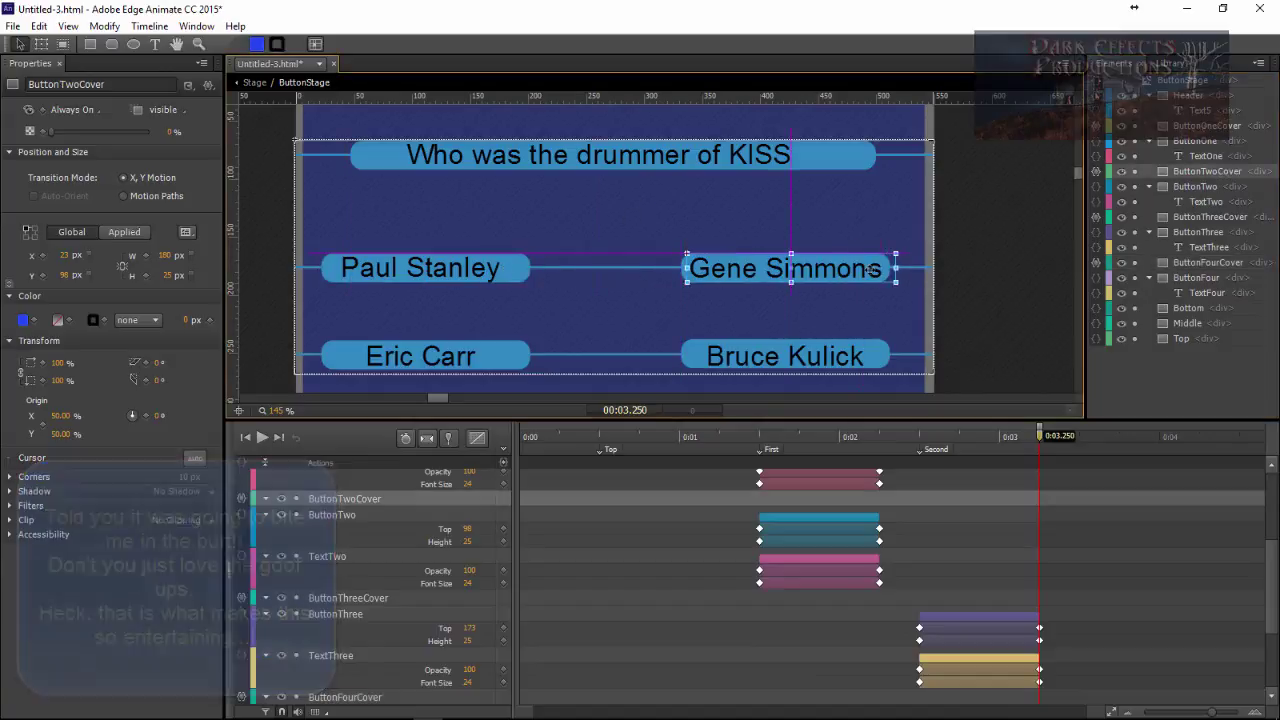
Move ButtonThreeCover over the Eric Carr button at X 23, Y 173 and ButtonFourCover over the Bruce Kulick button at X 332, Y 172
left_click(1207, 217)
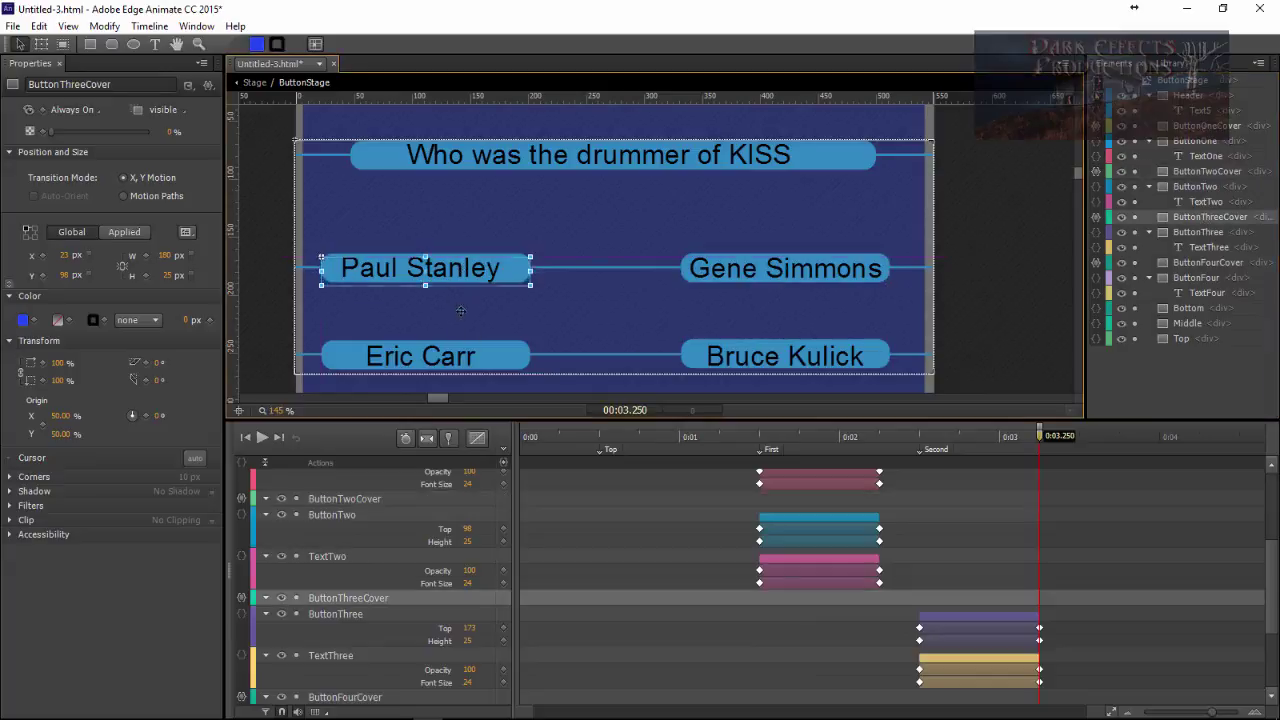
left_click_drag(460, 268, 460, 353)
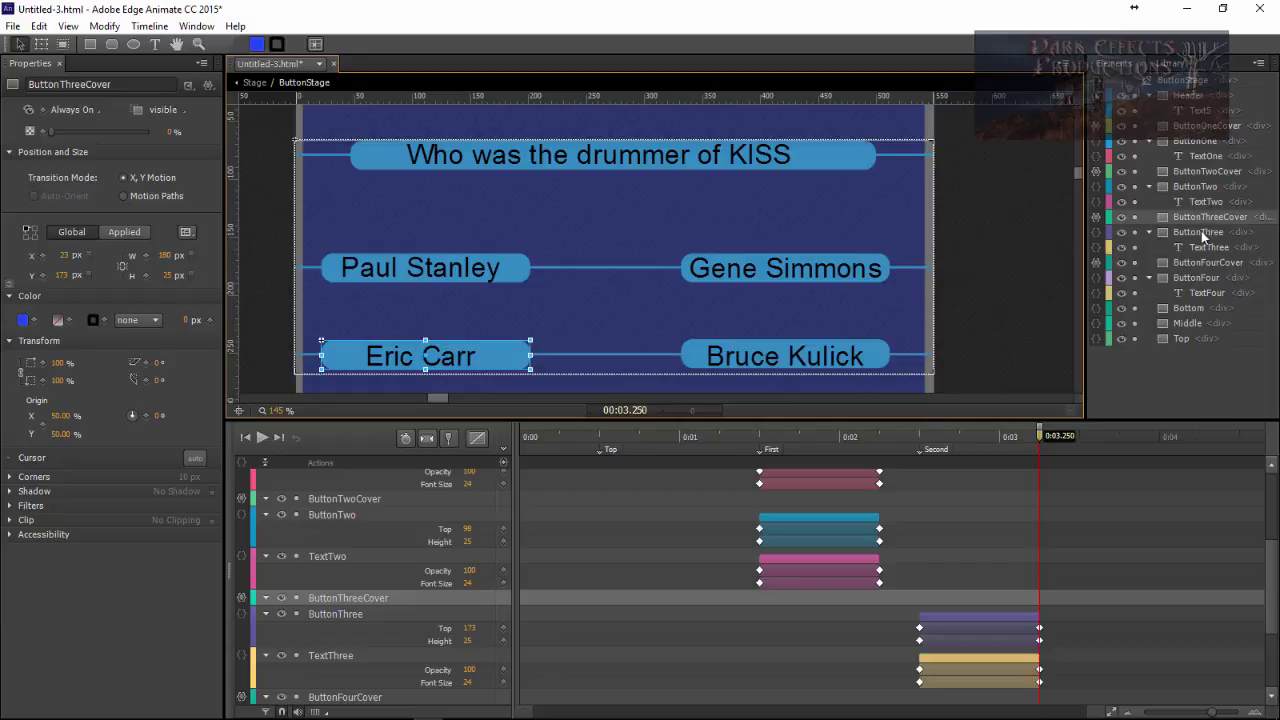
left_click(1196, 260)
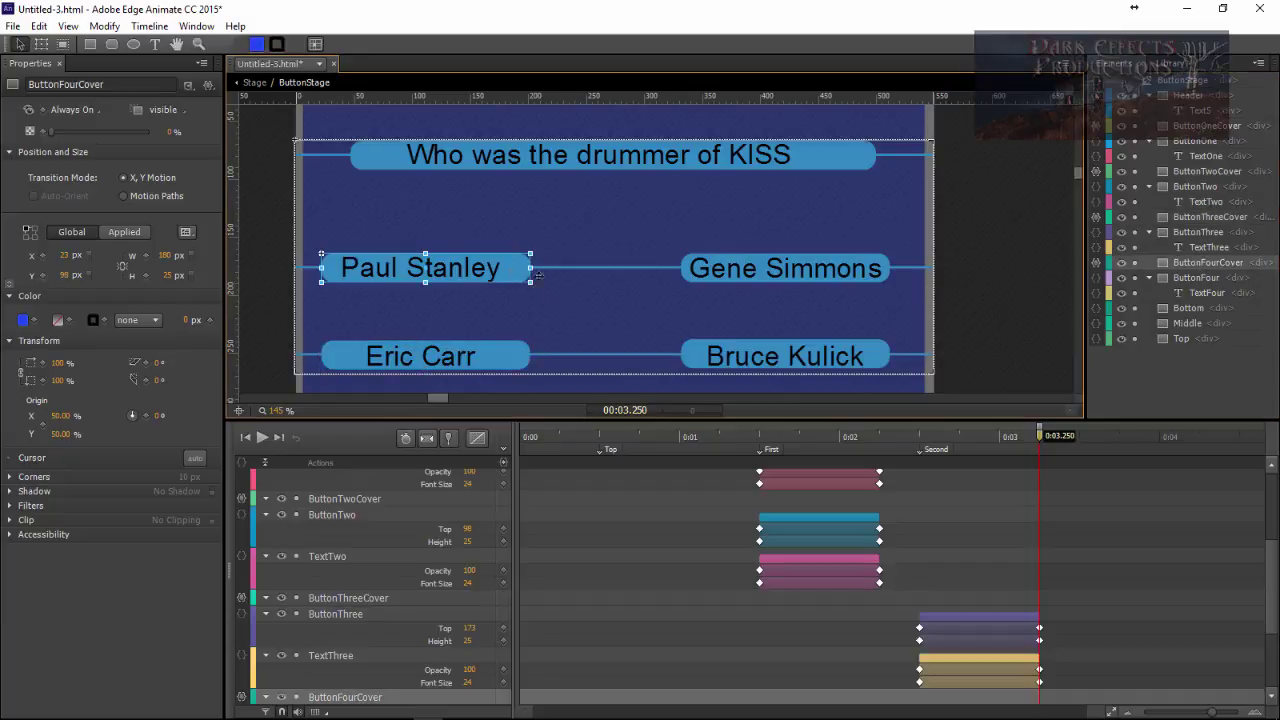
left_click_drag(547, 288, 866, 356)
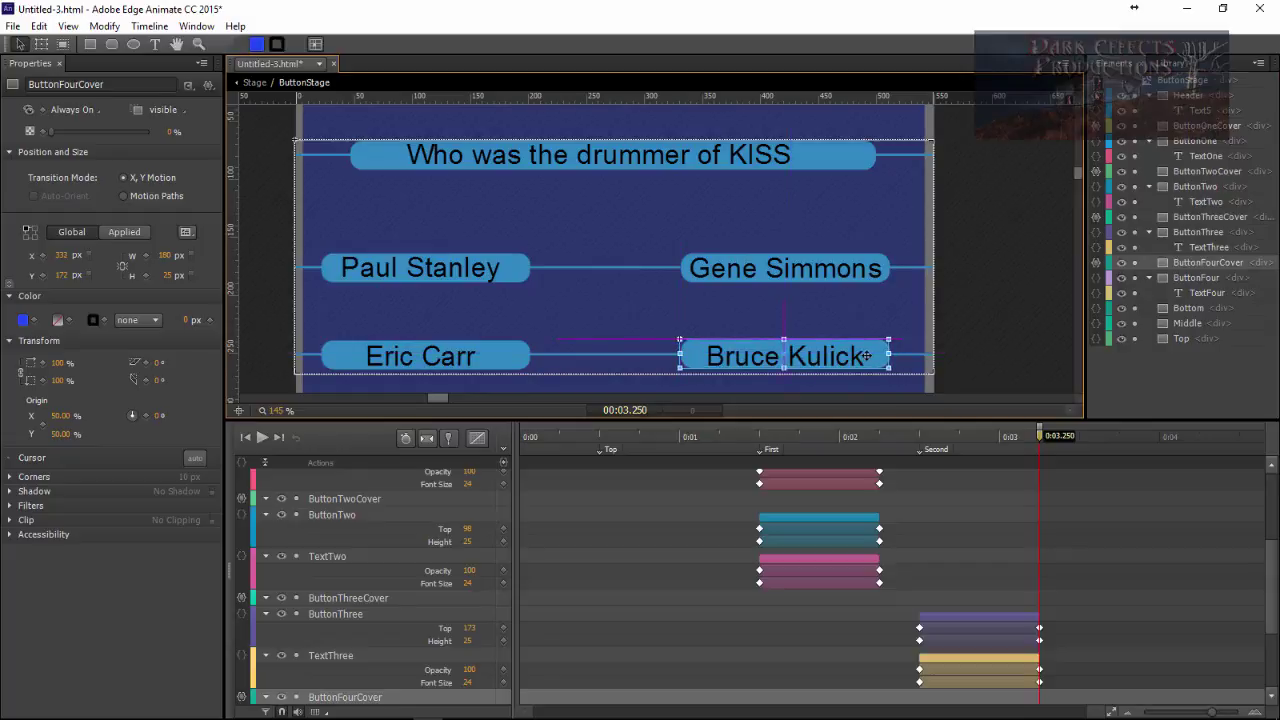
left_click(660, 305)
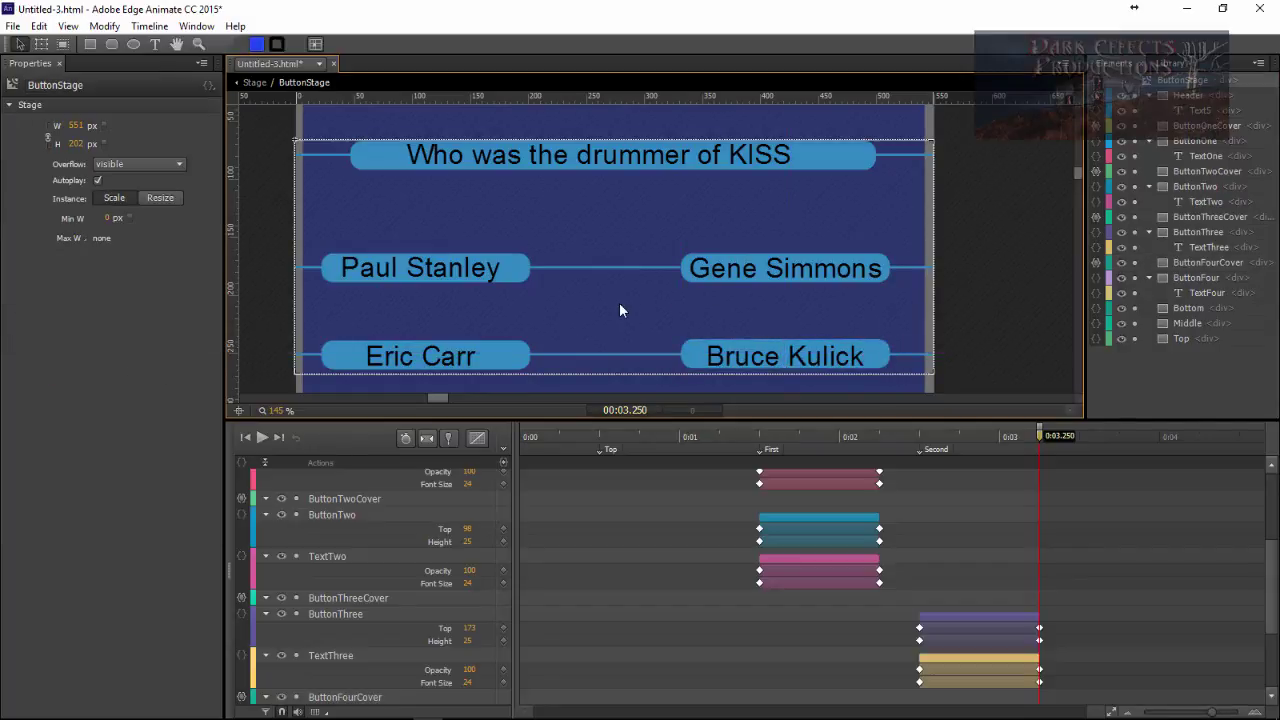
Preview the quiz again in the browser and test how the answer buttons react, including Paul Stanley and Eric Carr
key("ctrl+Return")
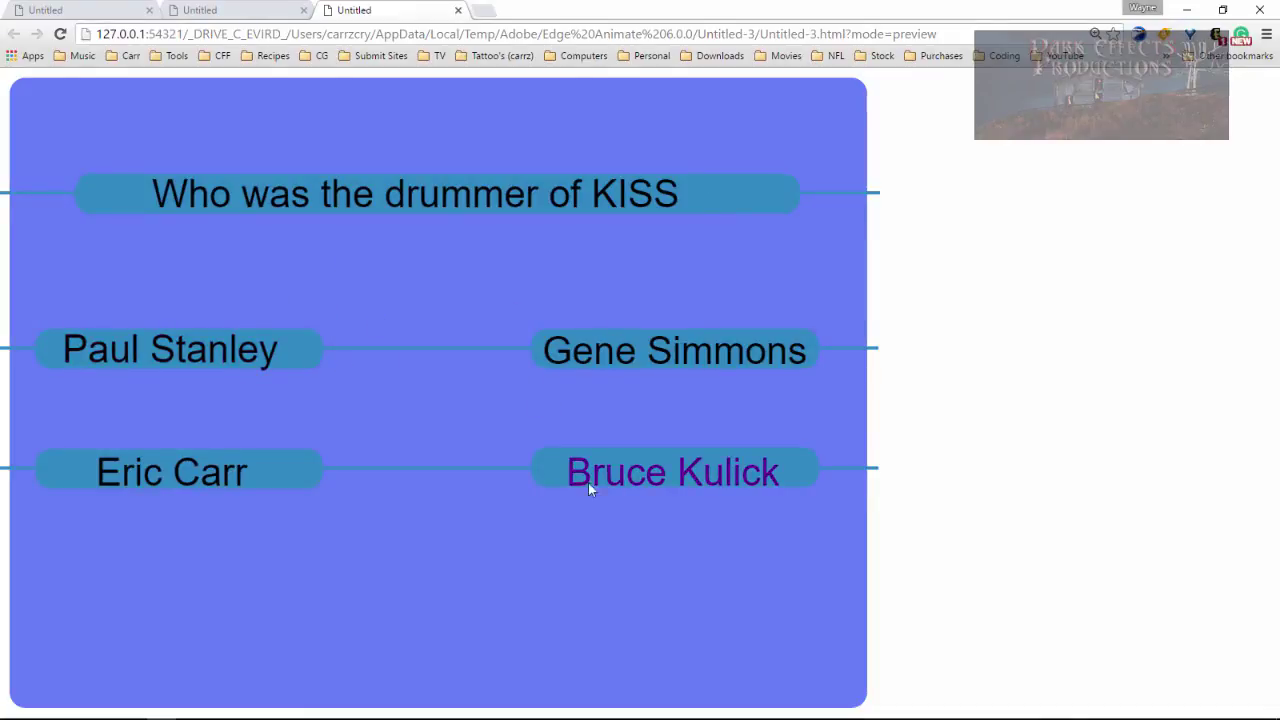
left_click(300, 355)
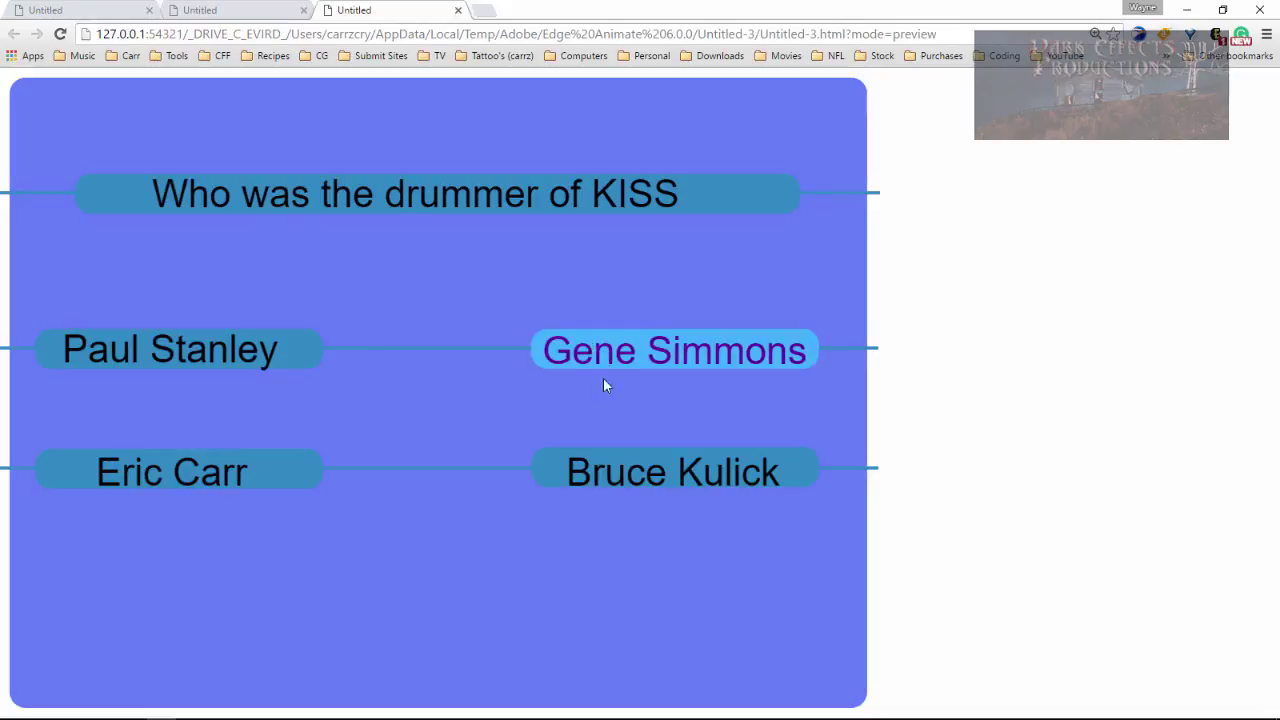
left_click(276, 474)
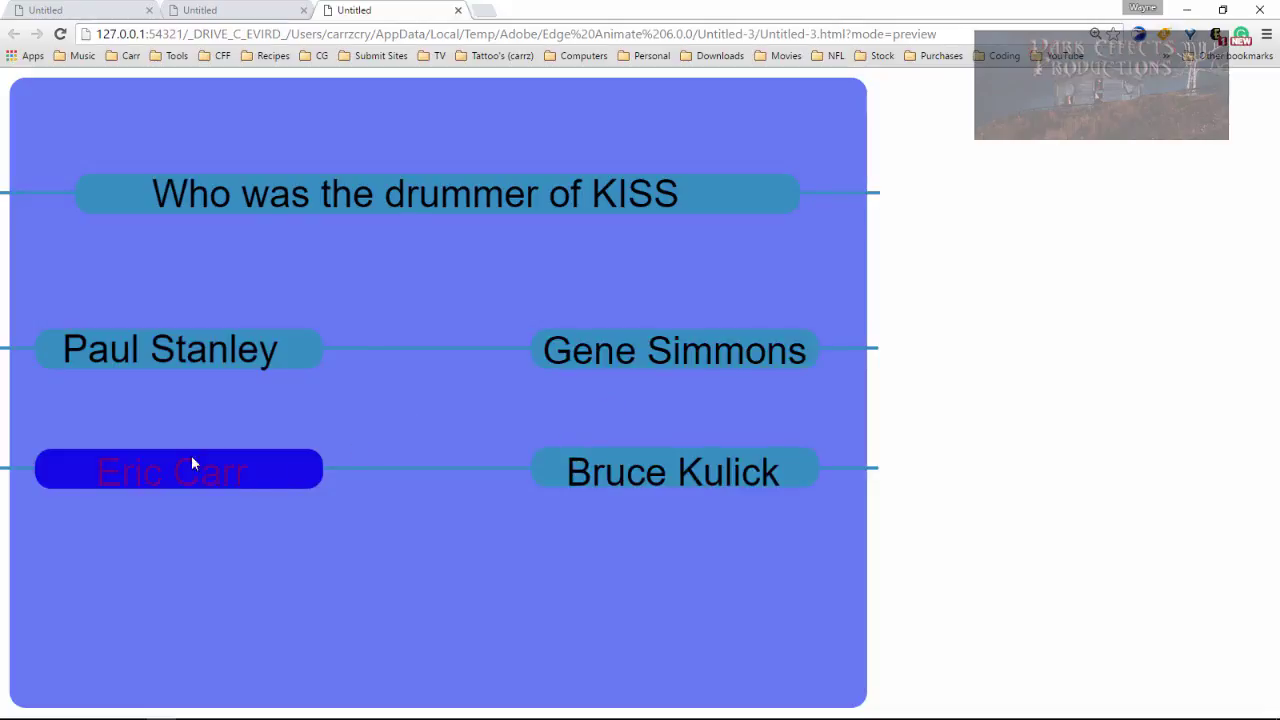
left_click(240, 474)
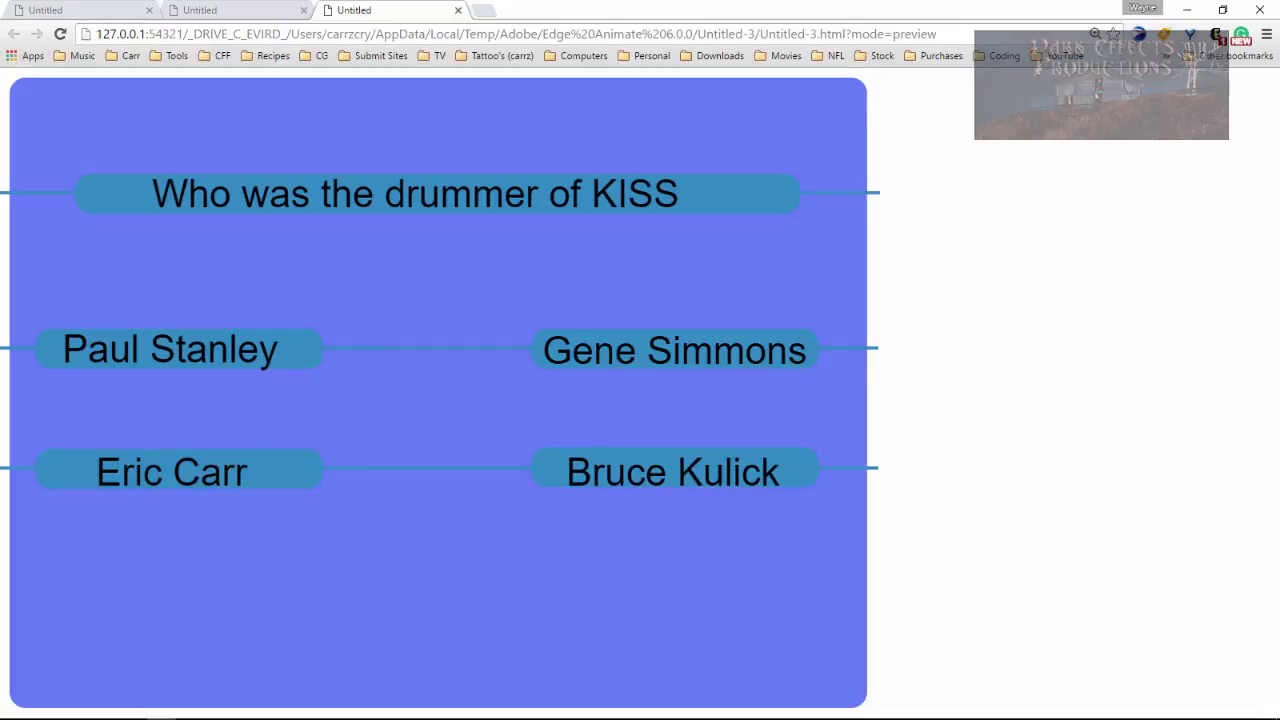
Test the Eric Carr answer again in the browser preview and return to Edge Animate
left_click(232, 476)
left_click(266, 476)
left_click(277, 469)
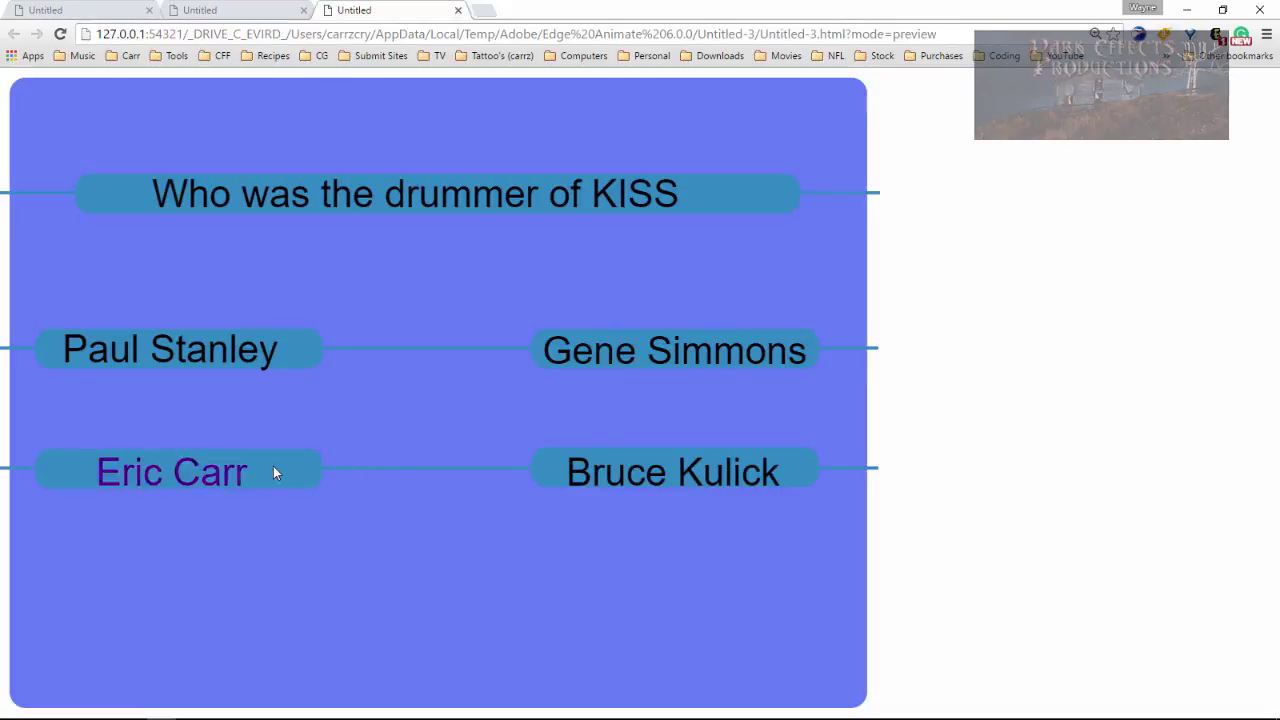
left_click(1187, 10)
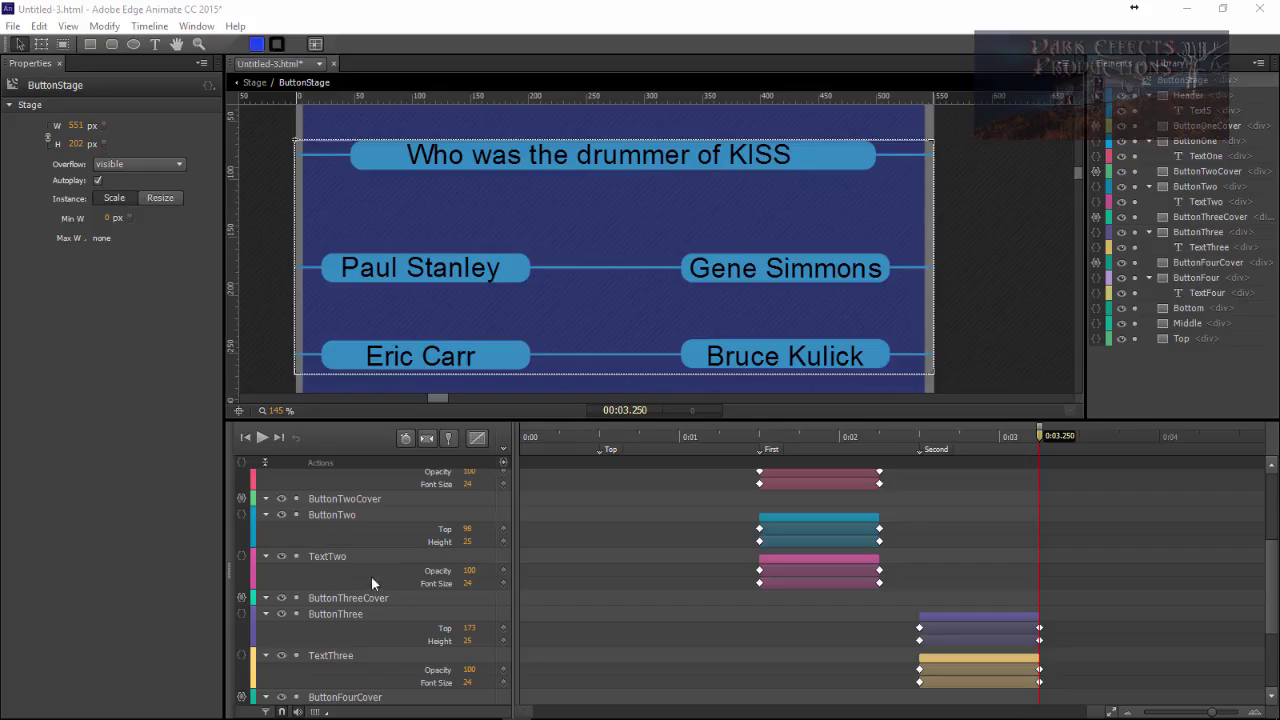
Delete the line resetting ButtonThree's background-color to #3087c3 from the mouseout code of ButtonThreeCover
left_click(242, 598)
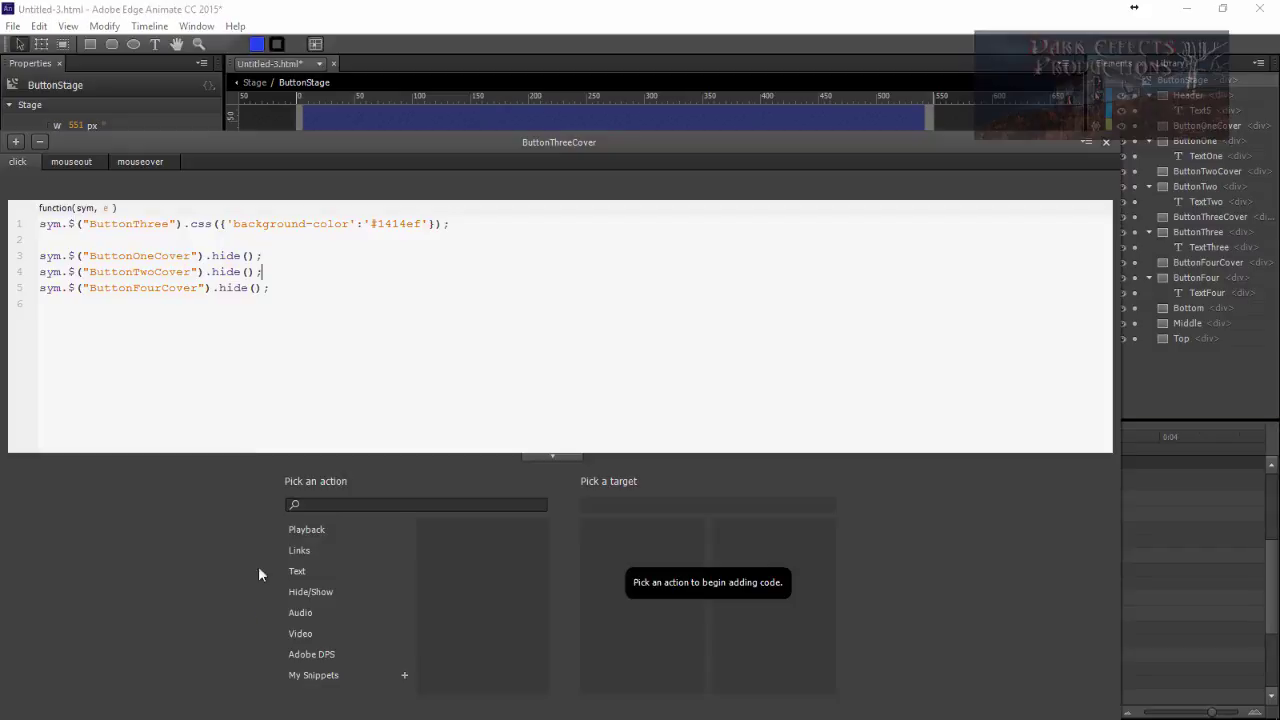
left_click_drag(202, 139, 258, 125)
left_click(149, 151)
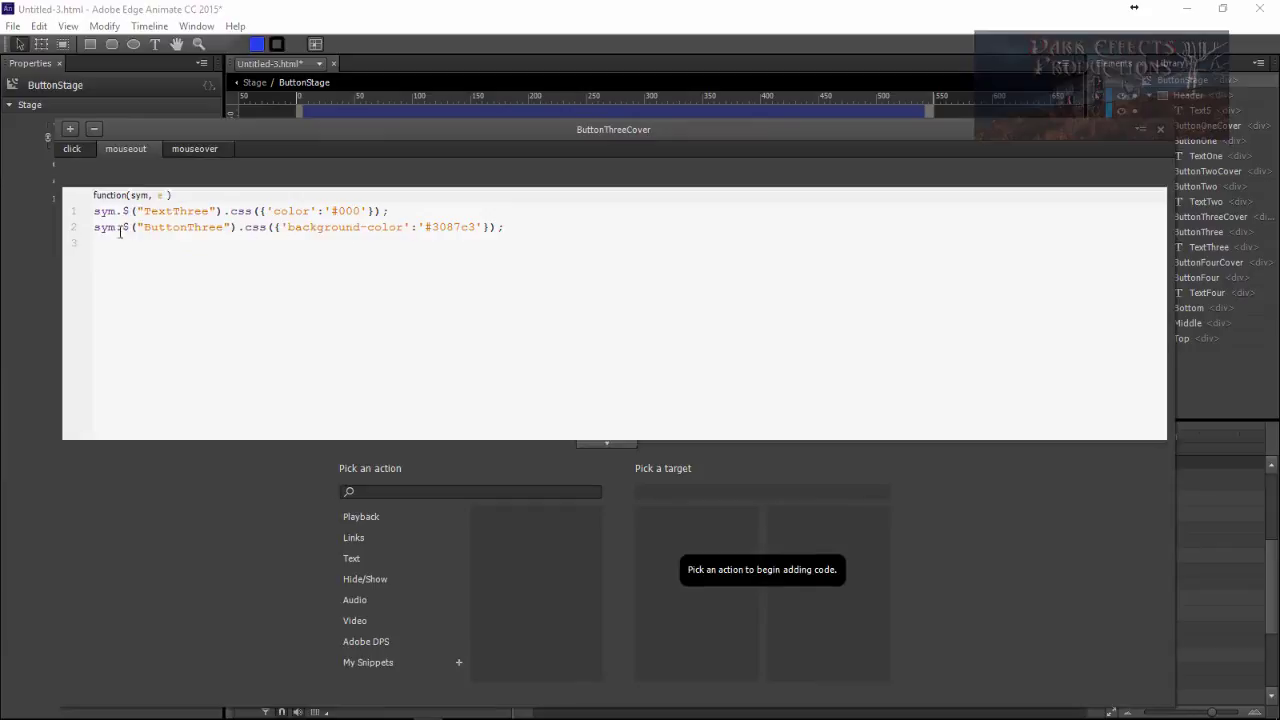
left_click_drag(95, 228, 113, 239)
key("BackSpace")
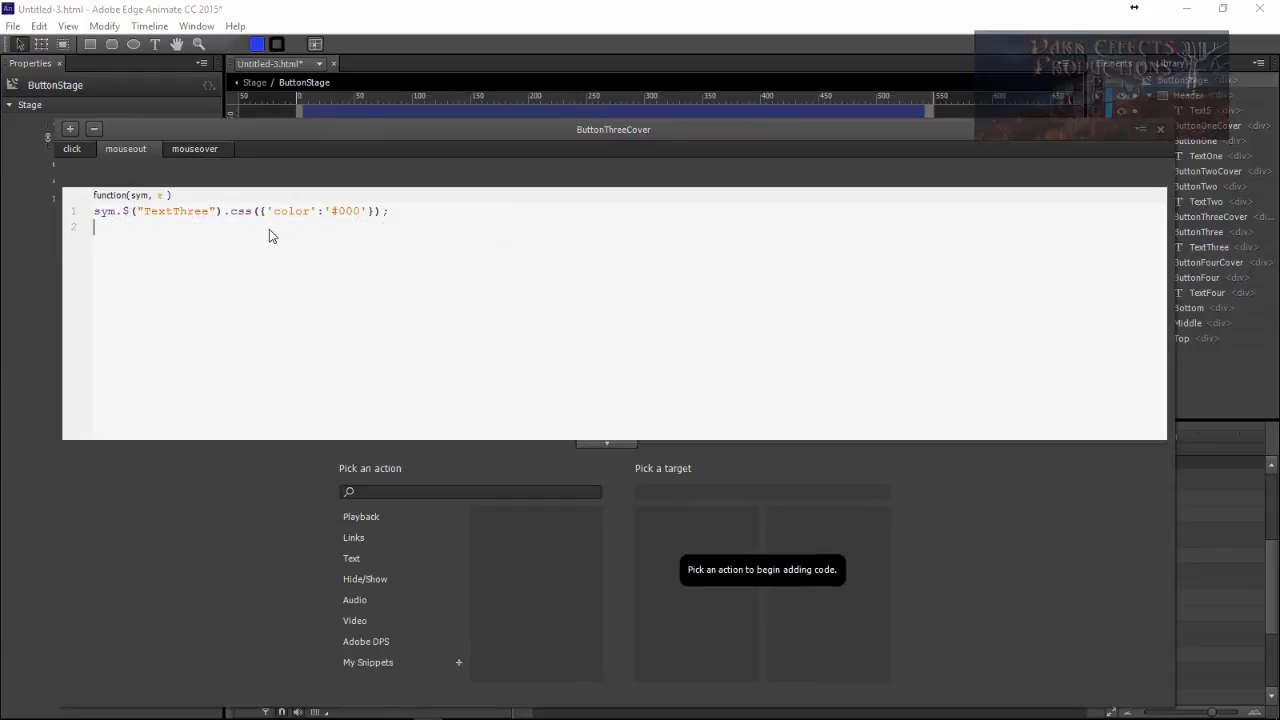
key("BackSpace")
Preview the quiz in the browser, choose Eric Carr and test whether the other answers still react
key("ctrl+Return")
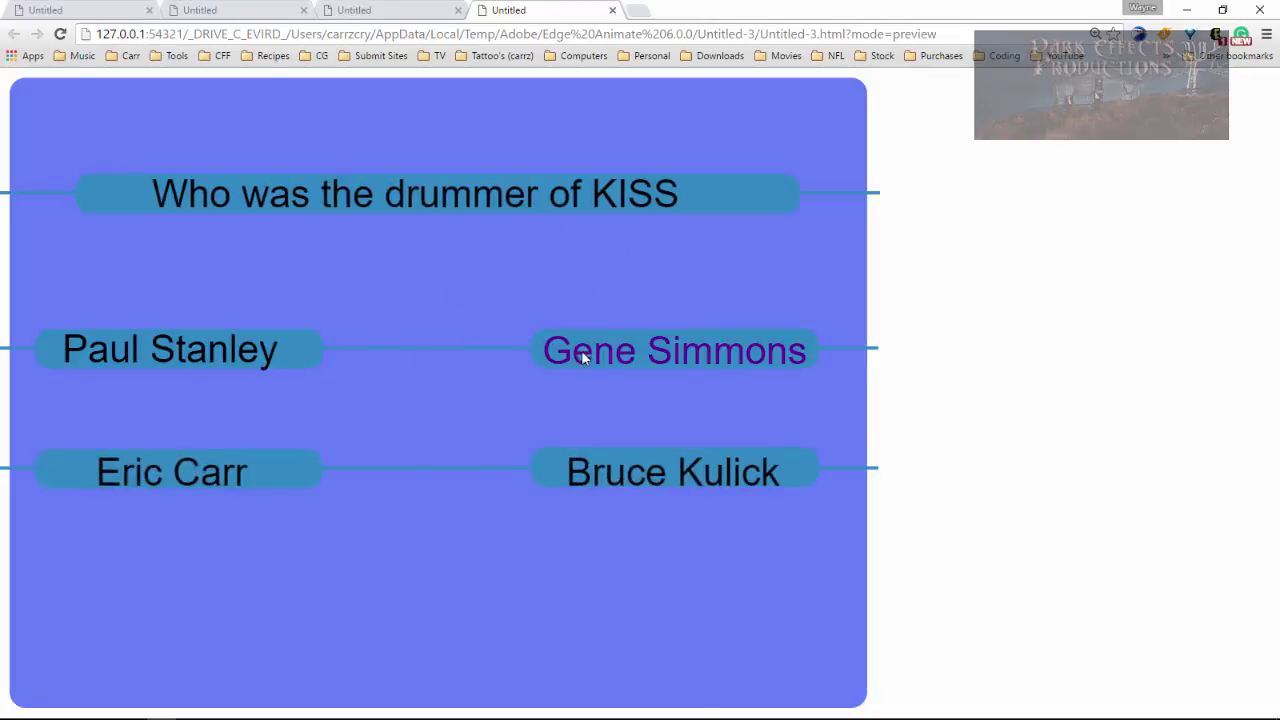
left_click(256, 484)
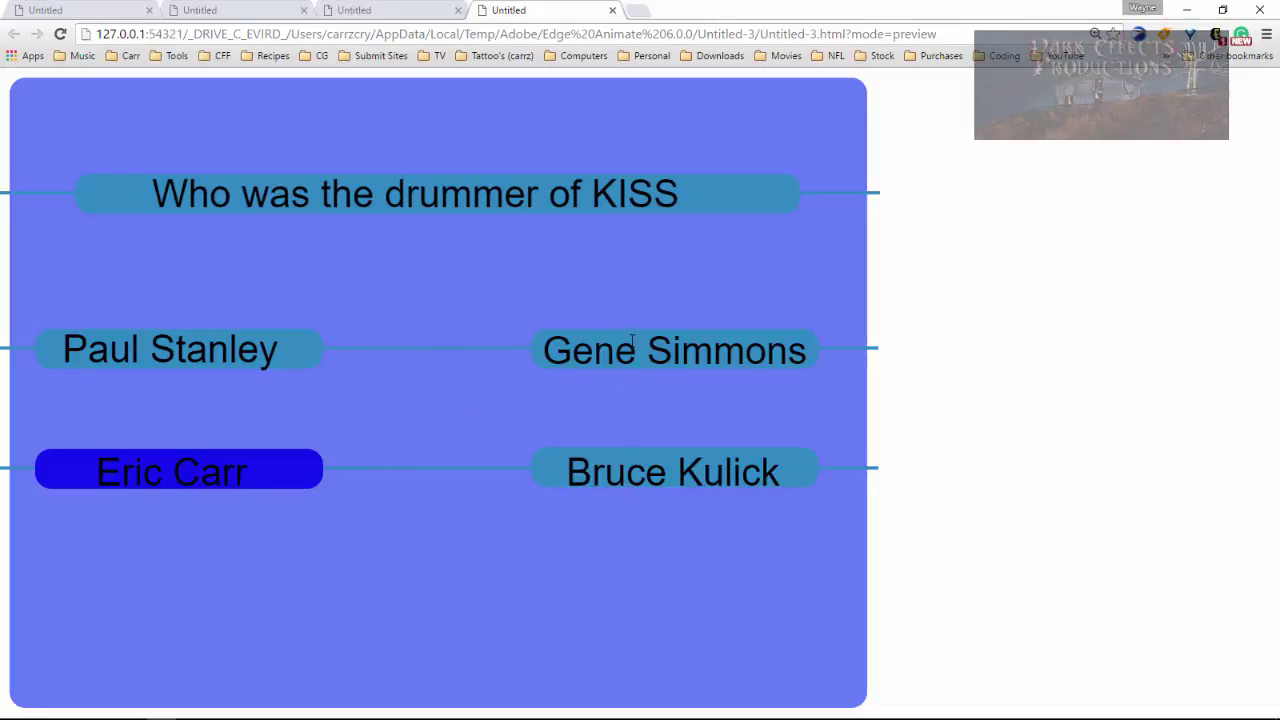
left_click_drag(606, 472, 626, 472)
left_click(467, 393)
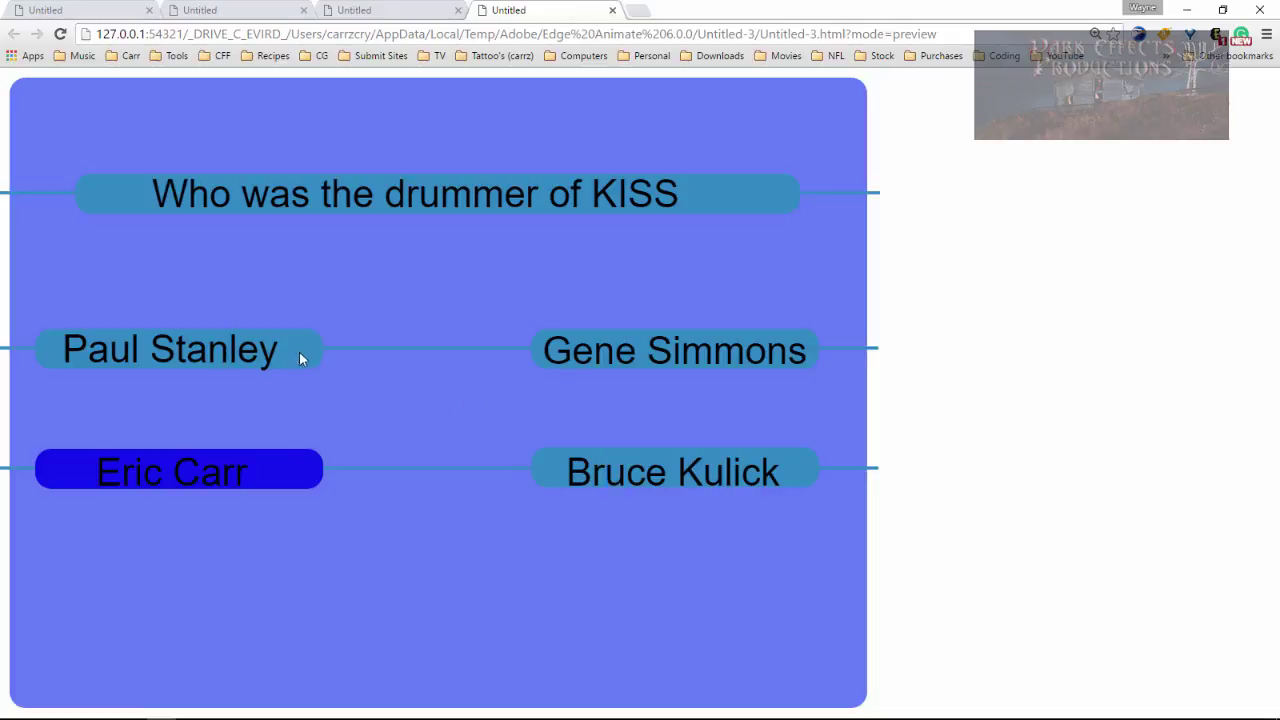